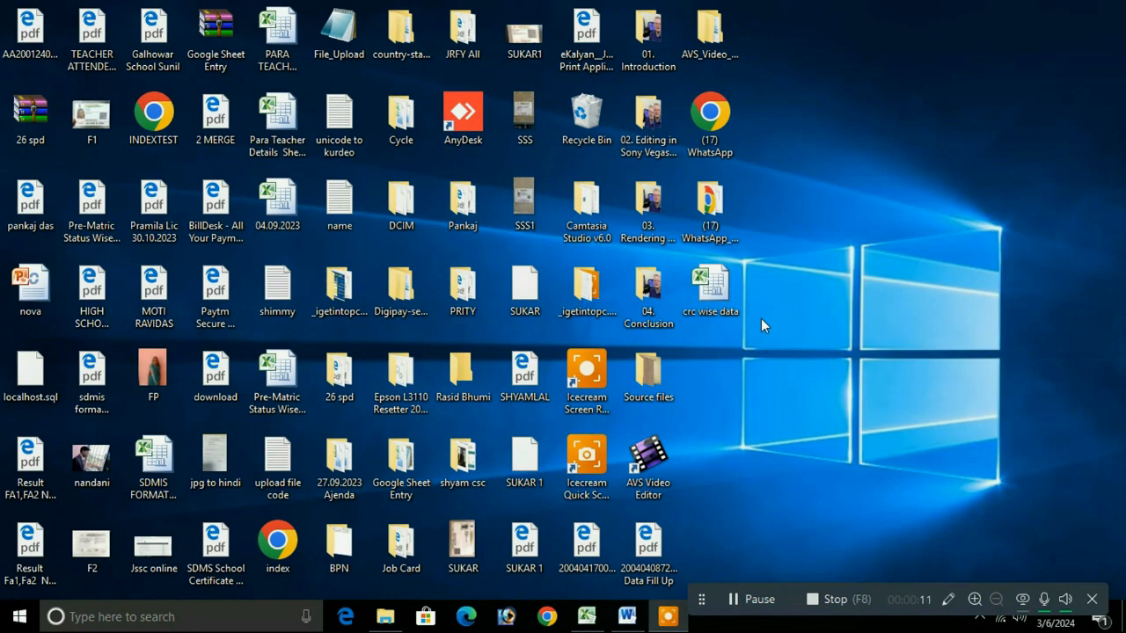
# Step: Restore the Word note and look over its FA1, FA2, SA1 and RESULT UPDATE lines
pyautogui.click(626, 617)
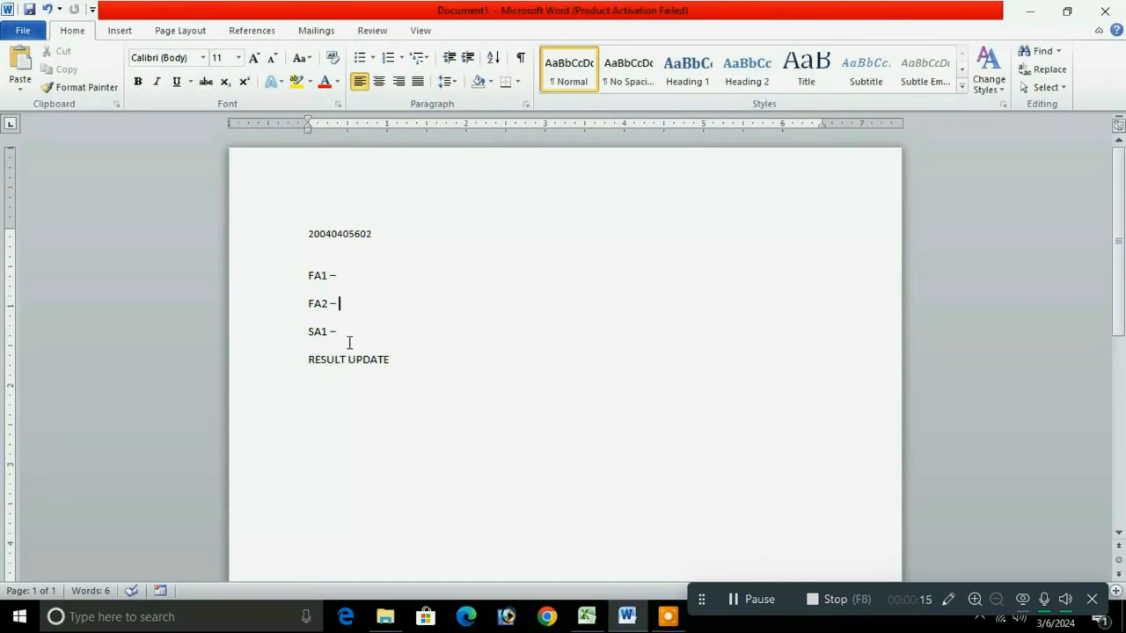
pyautogui.moveTo(347, 332); pyautogui.dragTo(400, 352)
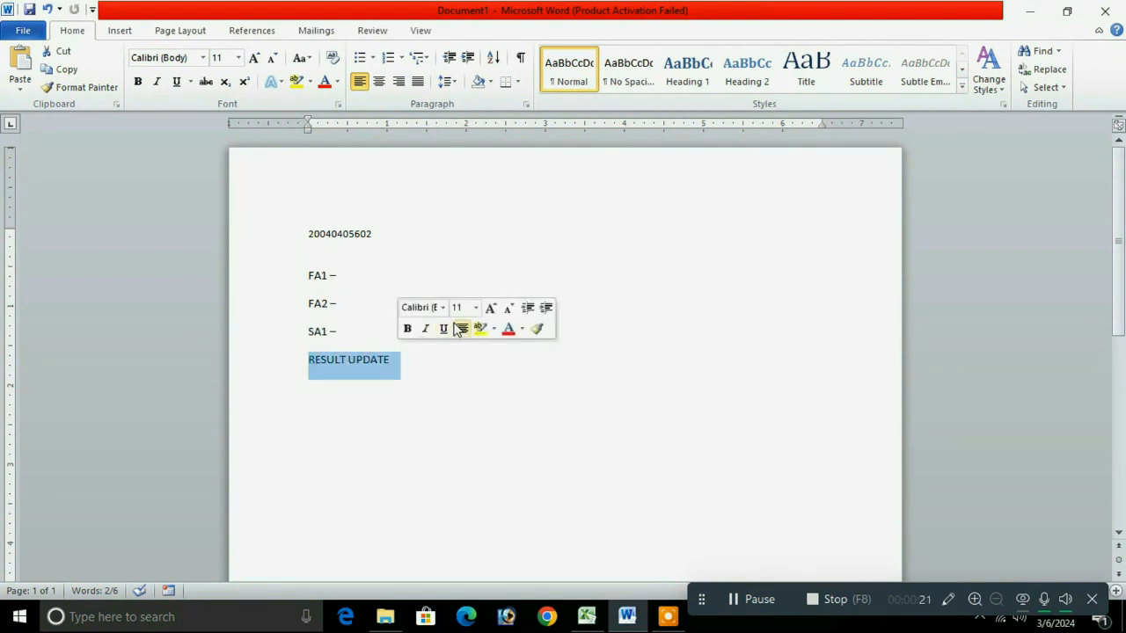
pyautogui.click(536, 245)
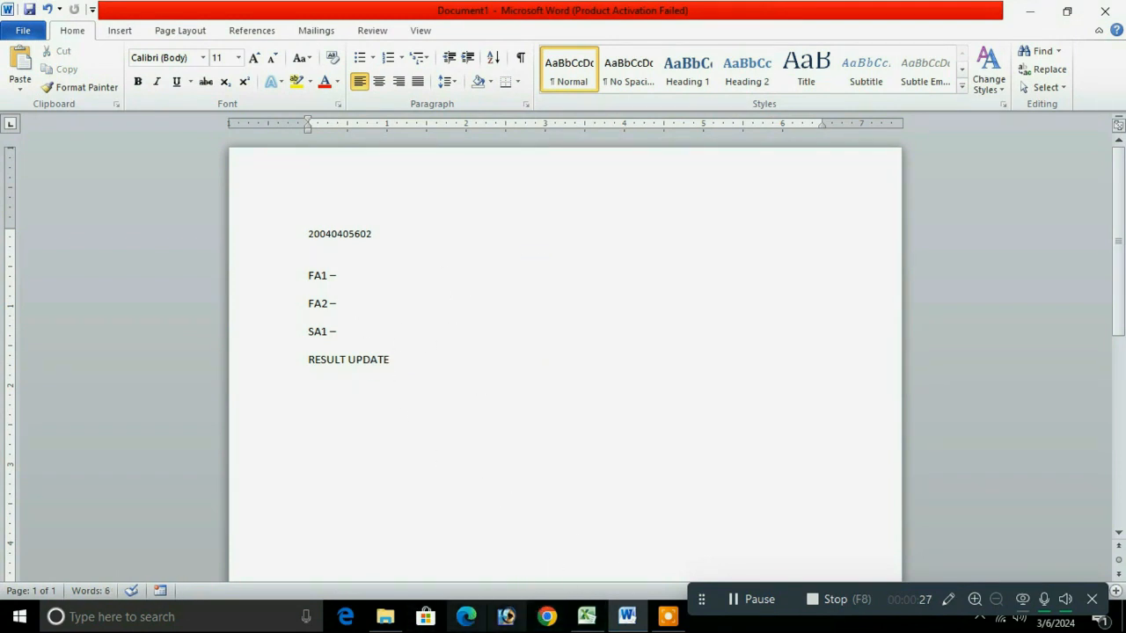
# Step: In Edge, search 'evv jharkhand.gov.in login' and open the E-Vidya Vahini login result
pyautogui.click(466, 621)
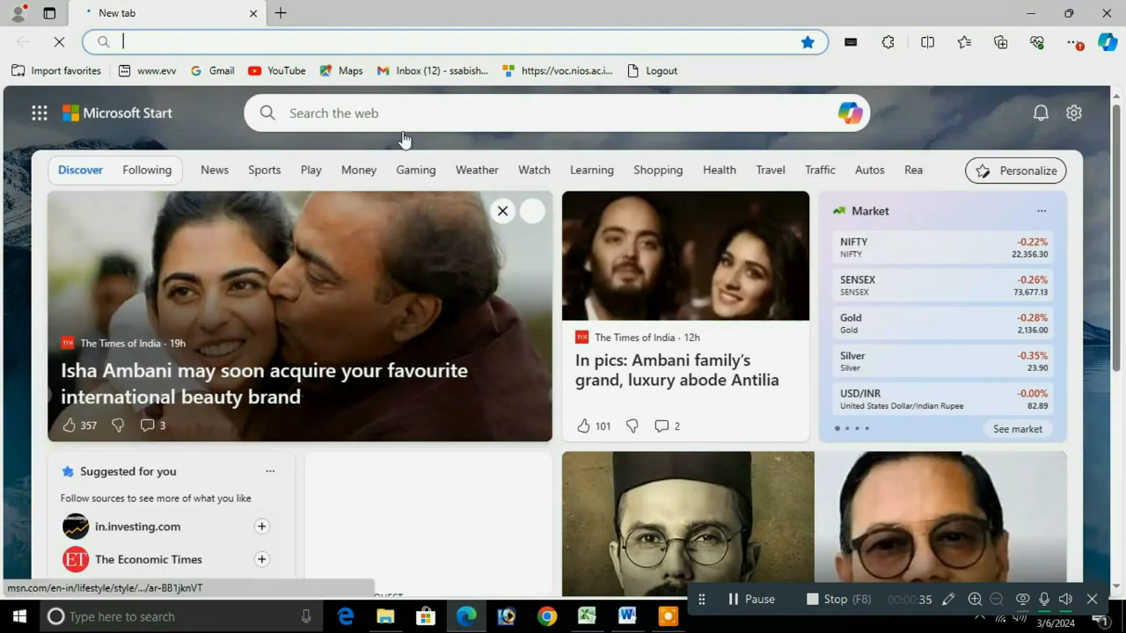
pyautogui.click(209, 42)
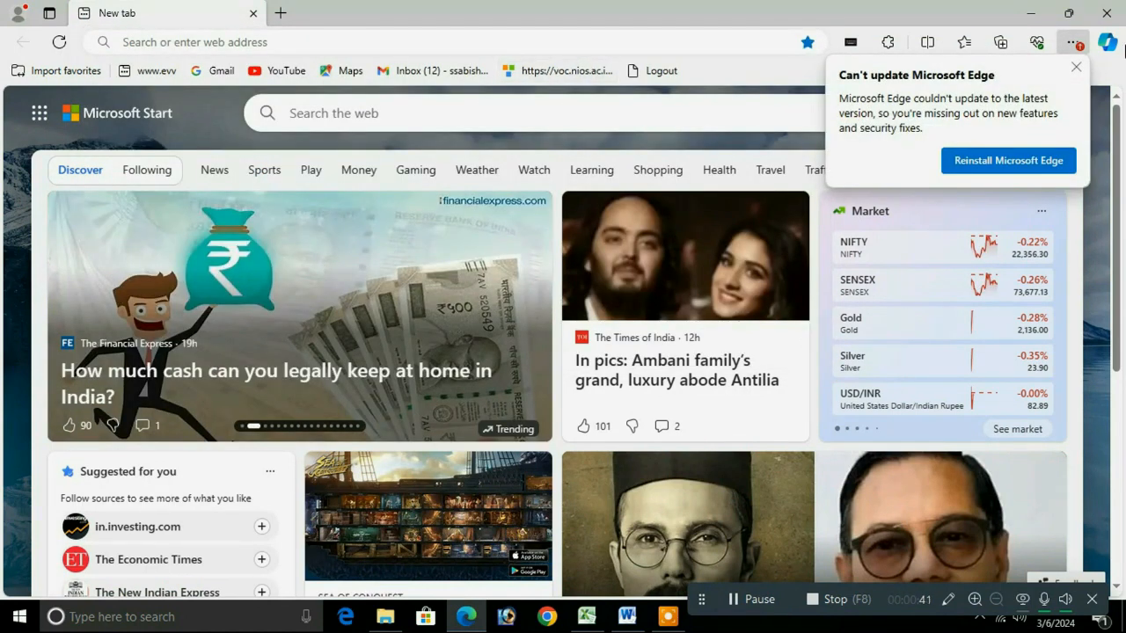
pyautogui.click(1076, 67)
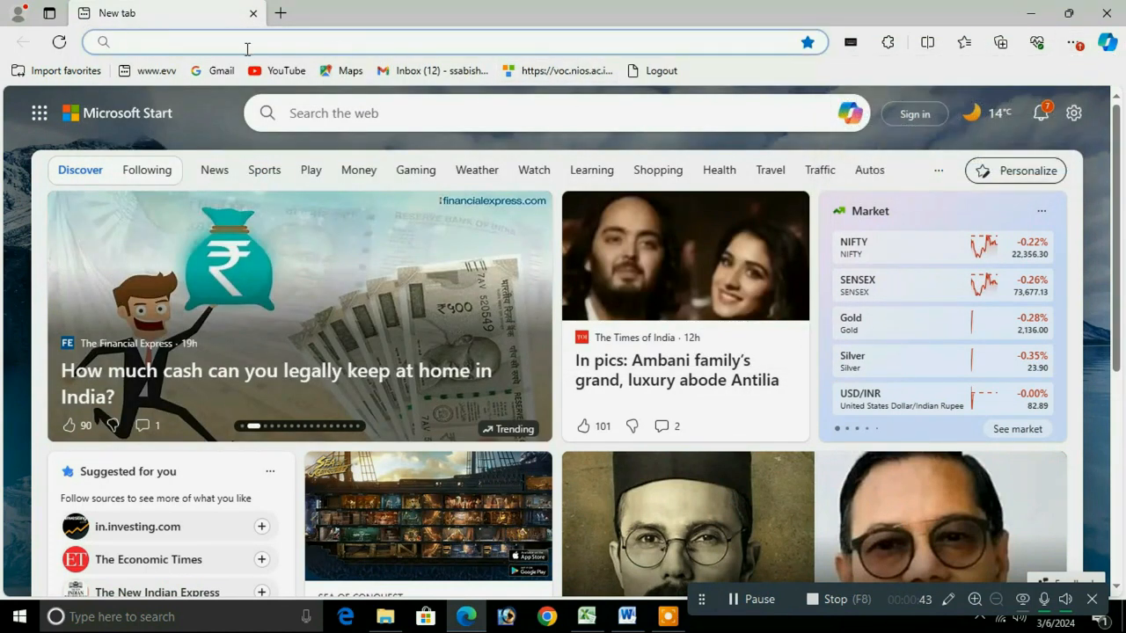
pyautogui.write('evv')
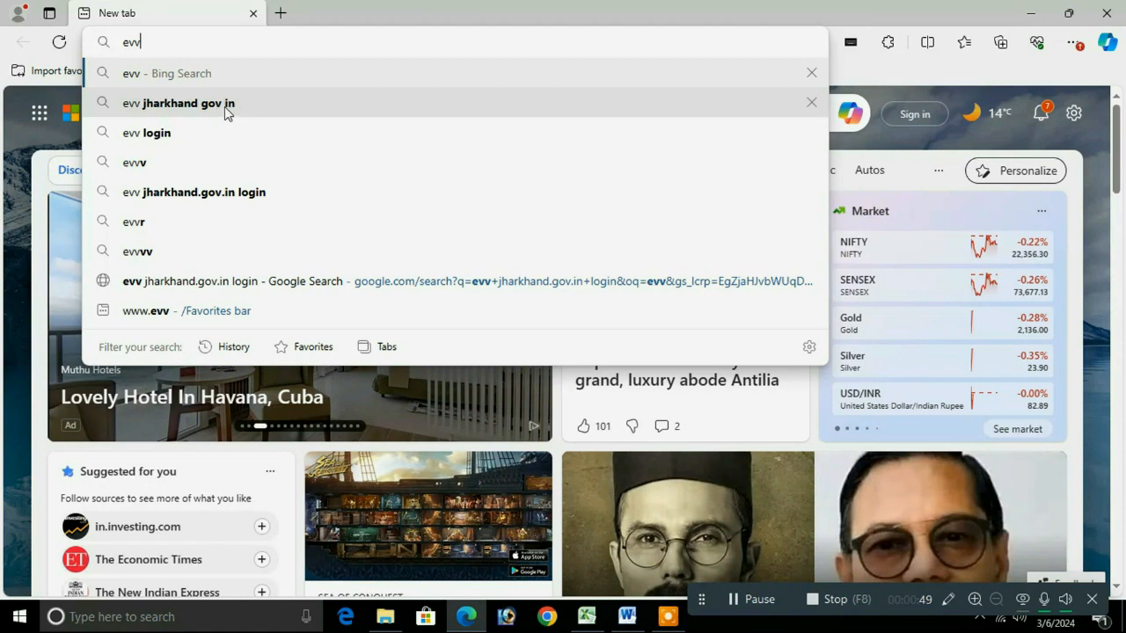
pyautogui.click(184, 195)
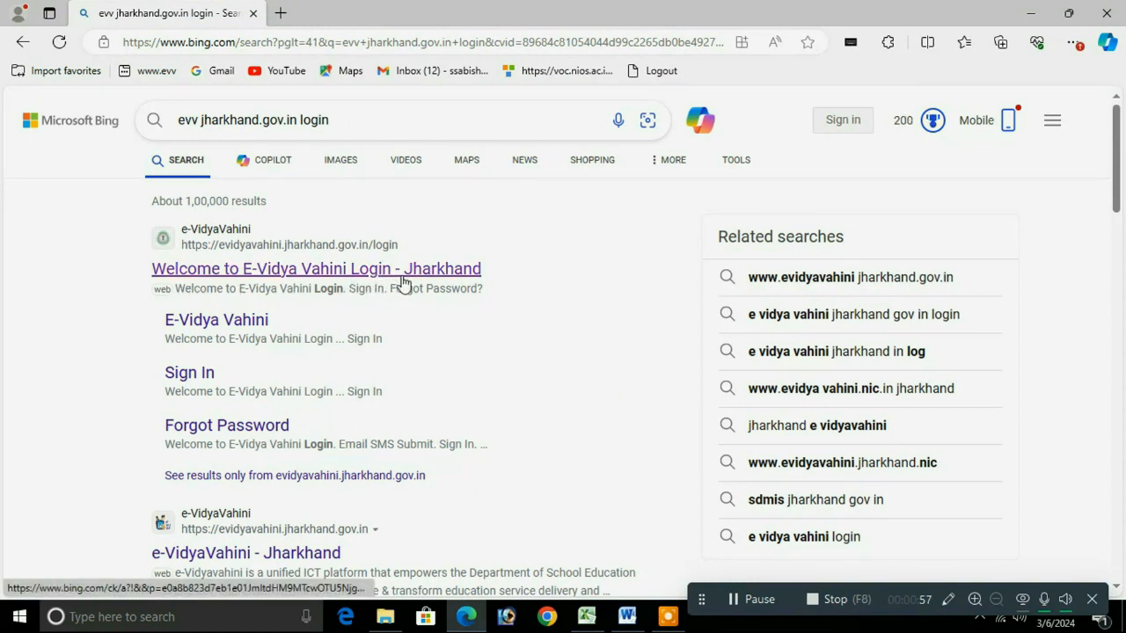
pyautogui.click(327, 271)
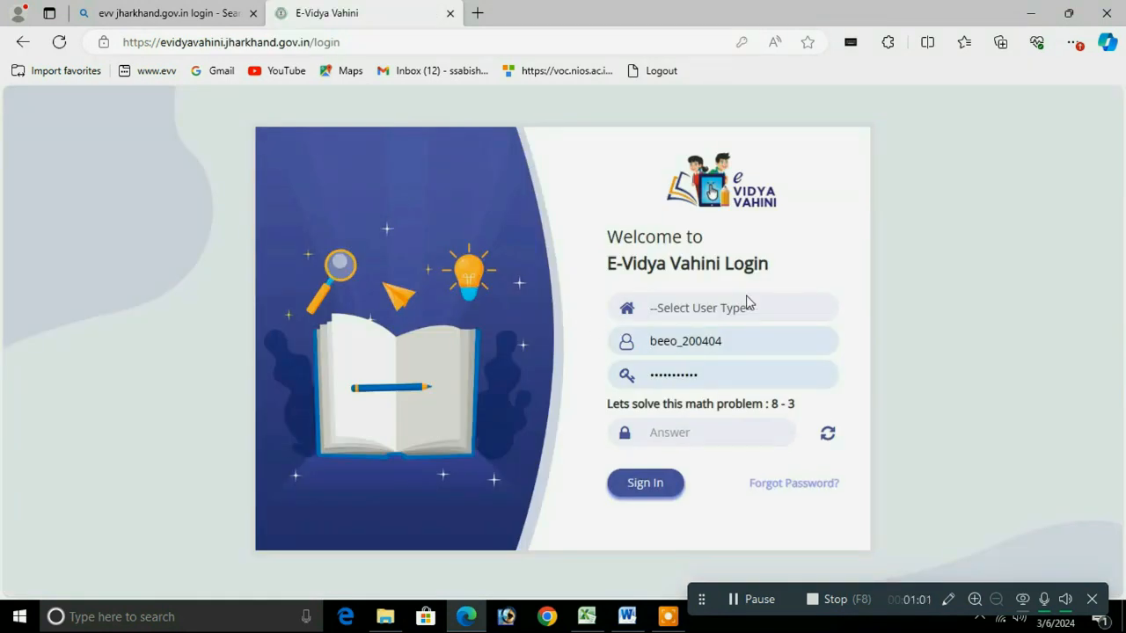
# Step: Choose SCHOOL as the user type and replace the username with the school's UDISE code
pyautogui.click(720, 313)
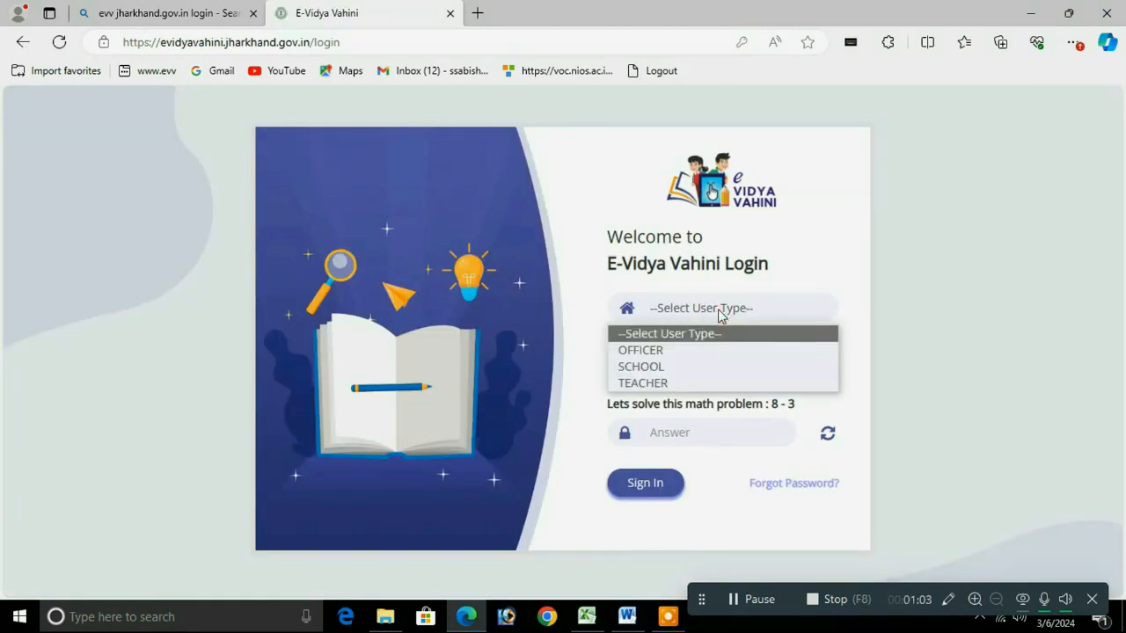
pyautogui.click(643, 369)
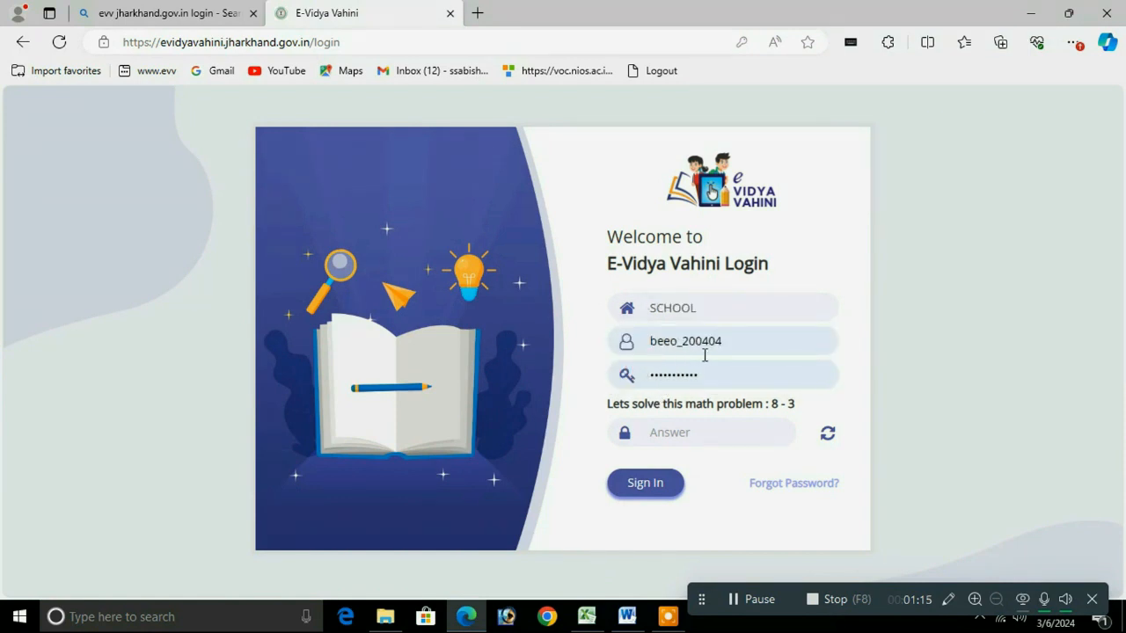
pyautogui.doubleClick(747, 343)
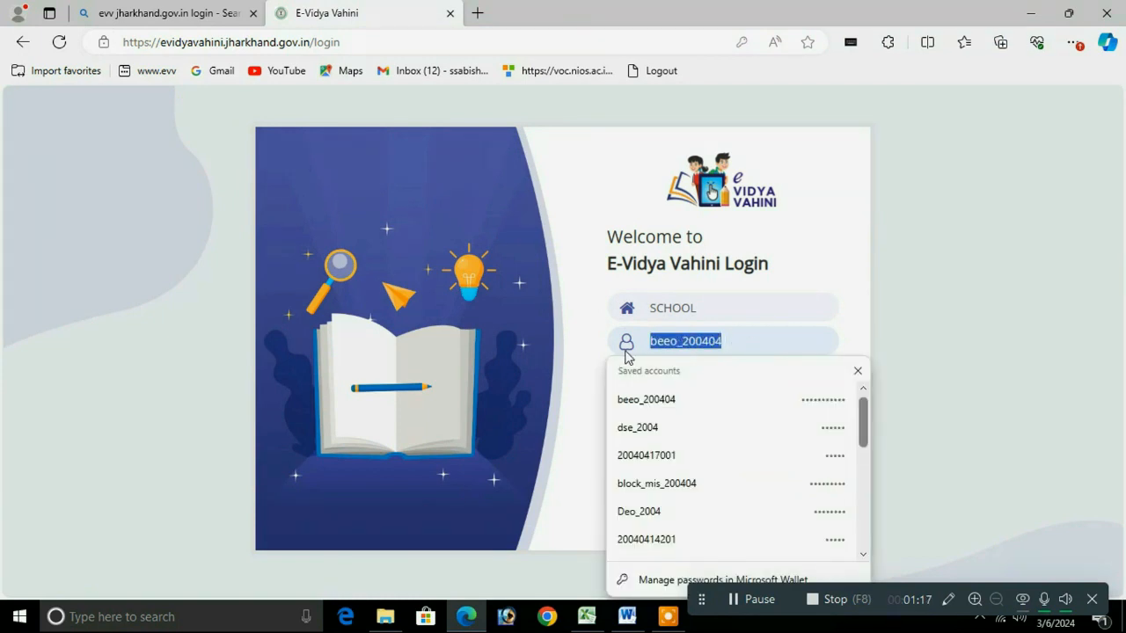
pyautogui.press('BackSpace')
pyautogui.write('2')
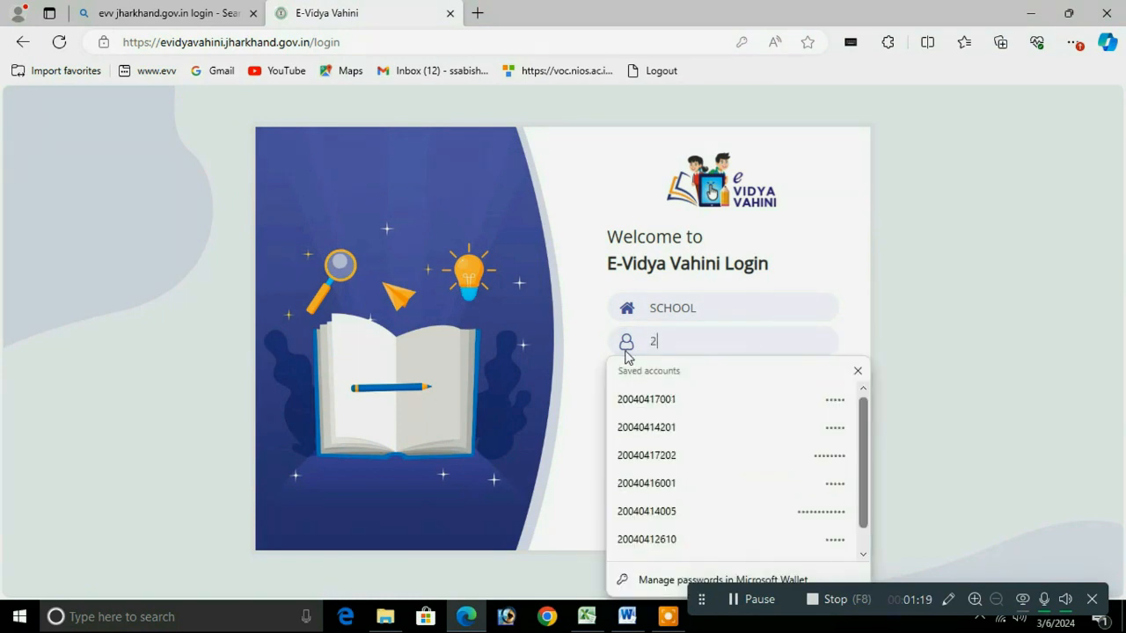
pyautogui.write('004040')
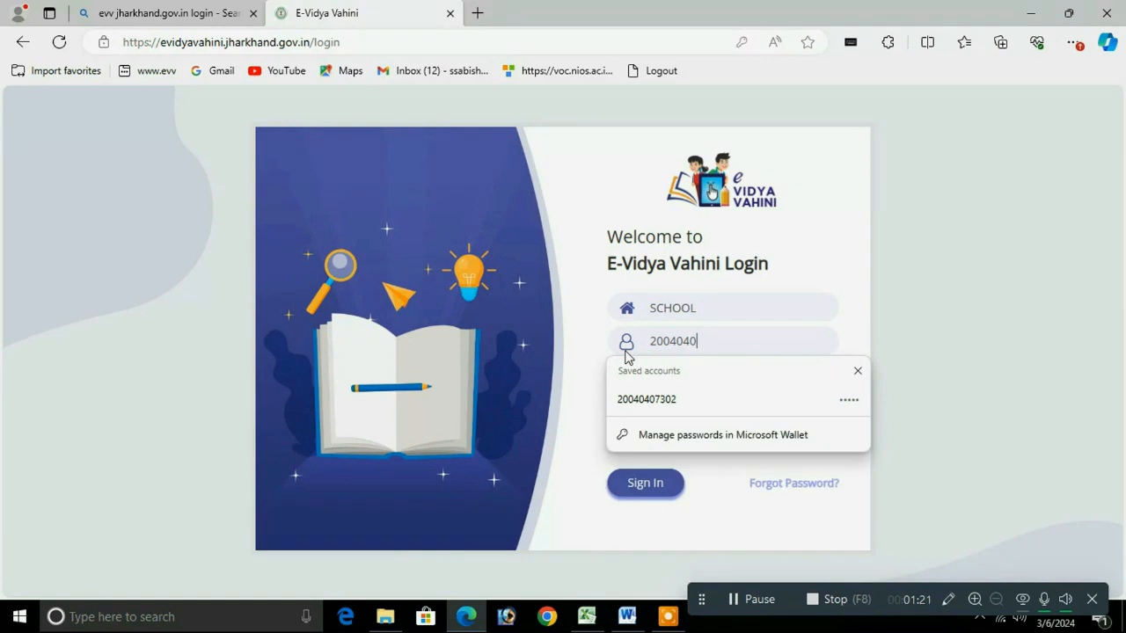
pyautogui.write('56')
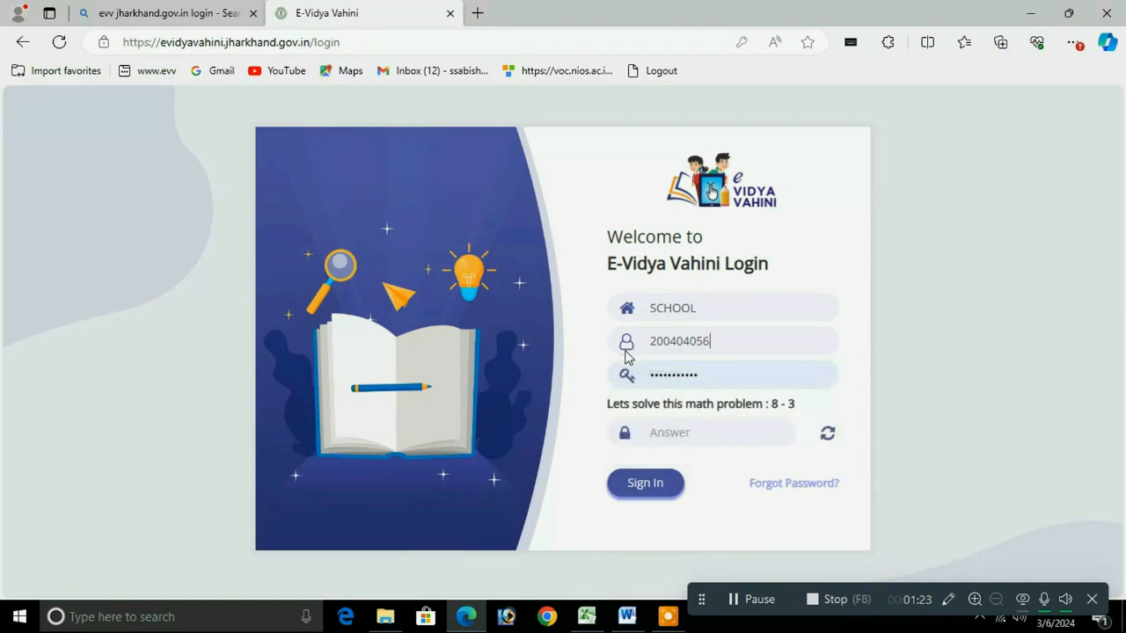
pyautogui.write('02')
pyautogui.press('Tab')
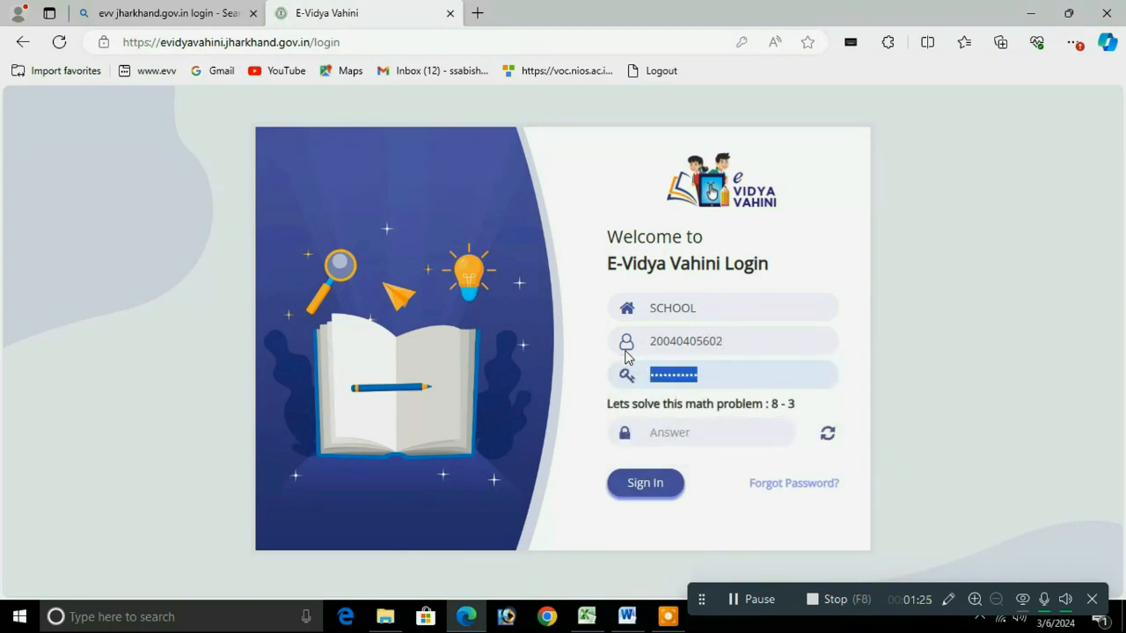
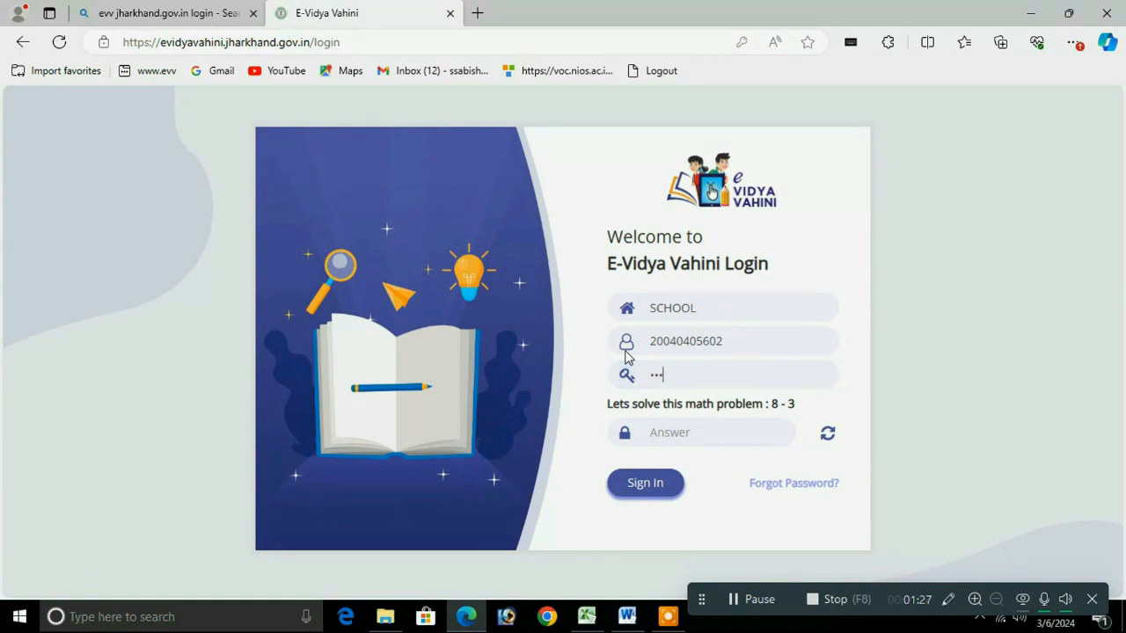
# Step: Enter the school password, answer the 8 - 3 captcha with 5, and sign in
pyautogui.press('Tab')
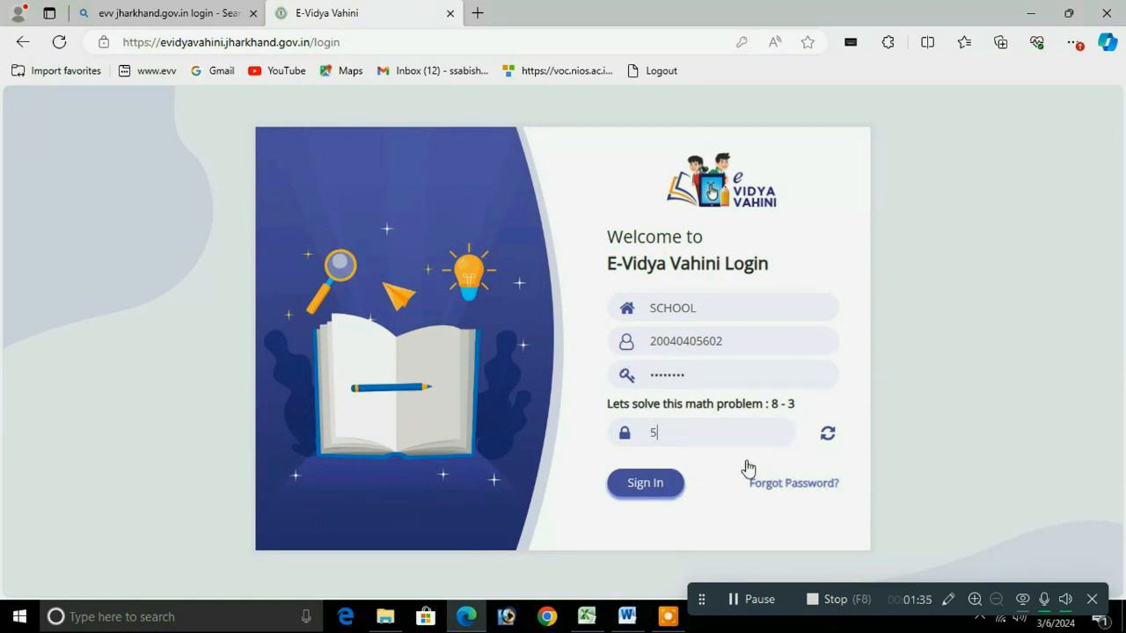
pyautogui.click(643, 487)
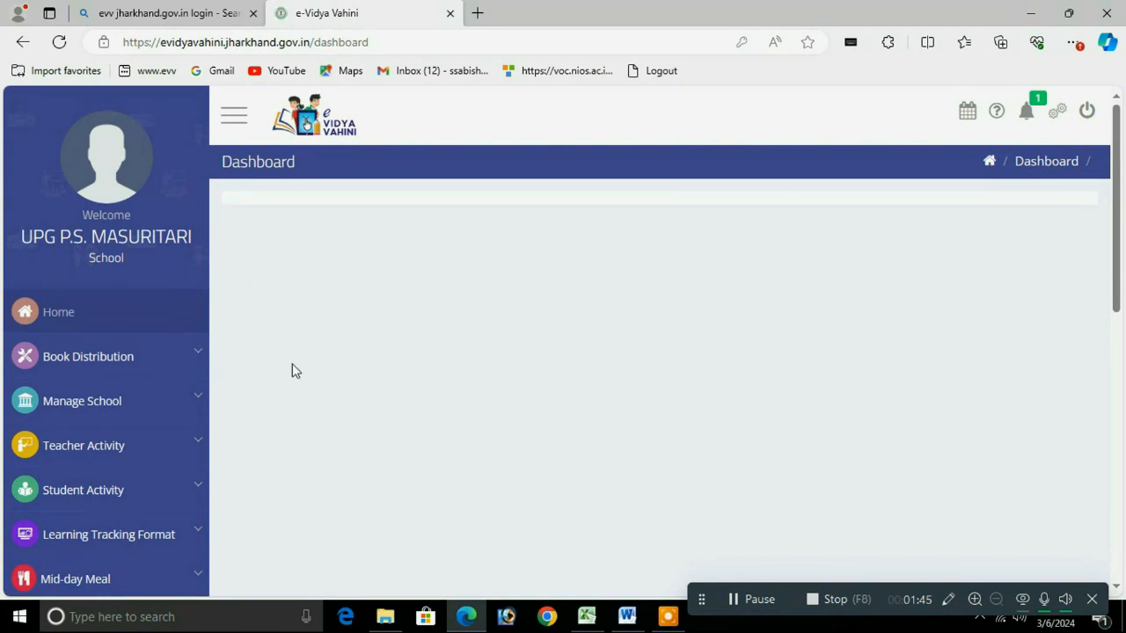
pyautogui.moveTo(1119, 179); pyautogui.dragTo(1119, 201)
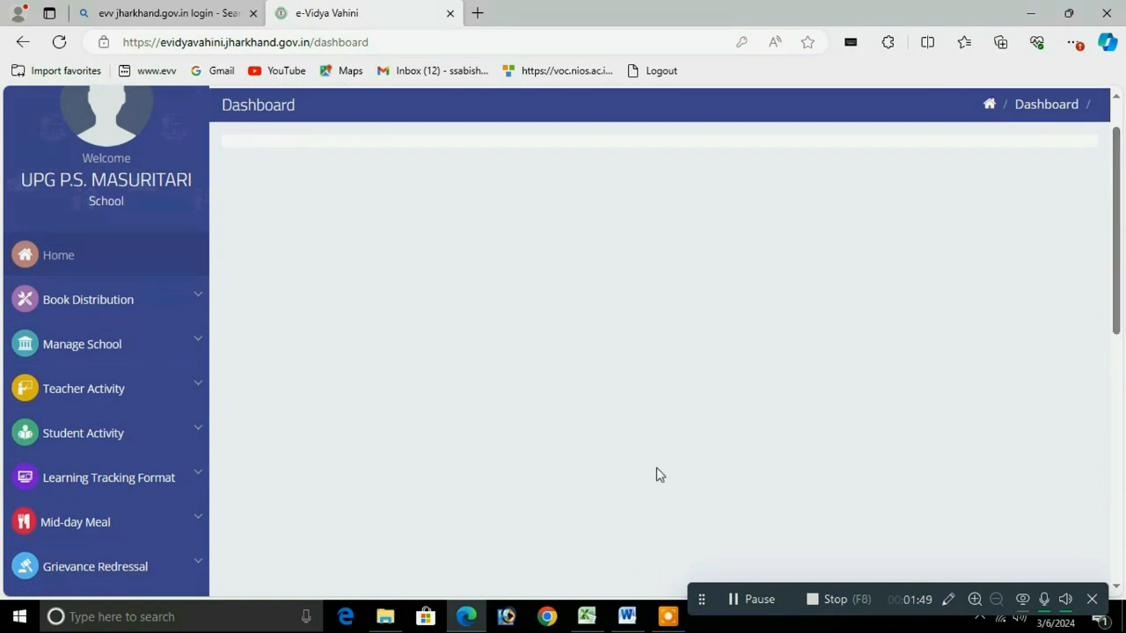
# Step: Check the FA1, FA2 and SA1 lines one by one in the Word note
pyautogui.click(626, 619)
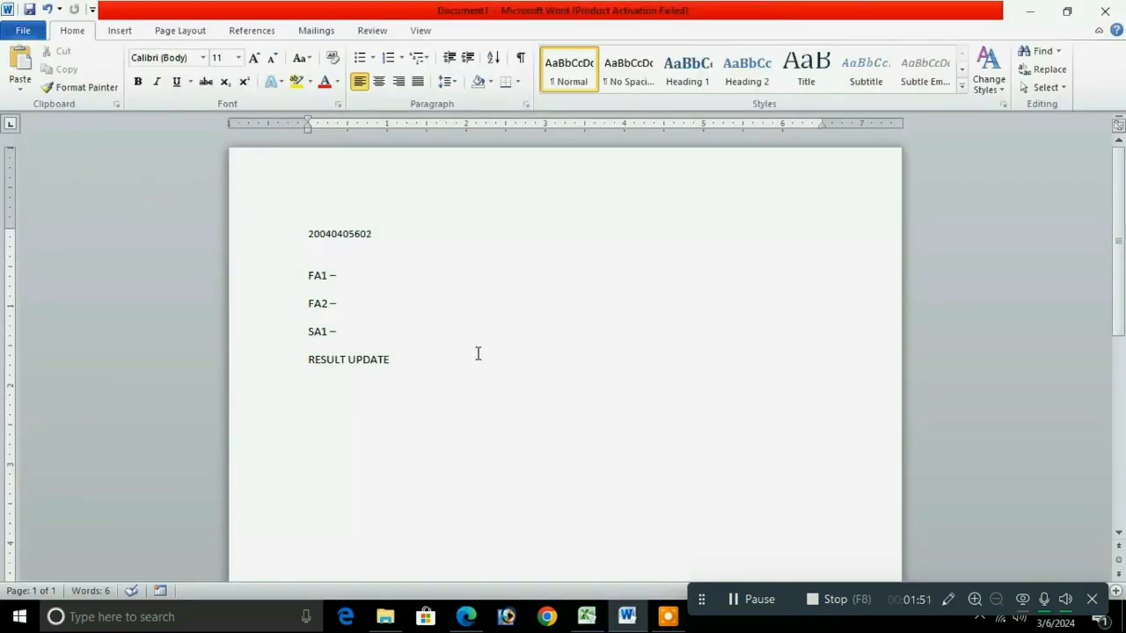
pyautogui.moveTo(355, 274); pyautogui.dragTo(277, 287)
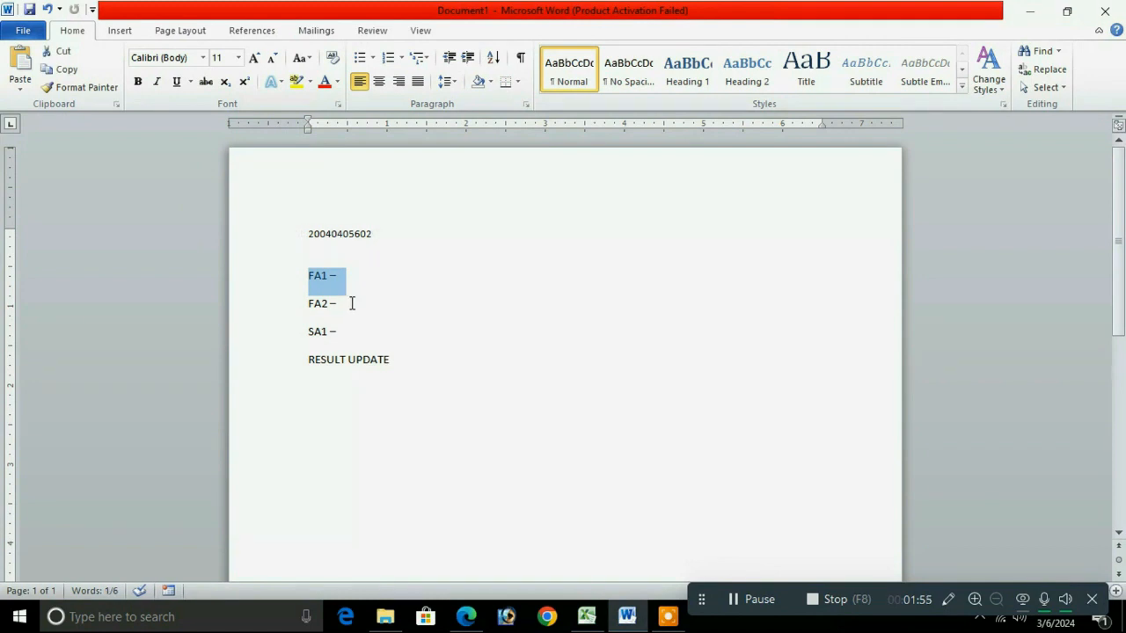
pyautogui.moveTo(351, 302); pyautogui.dragTo(290, 307)
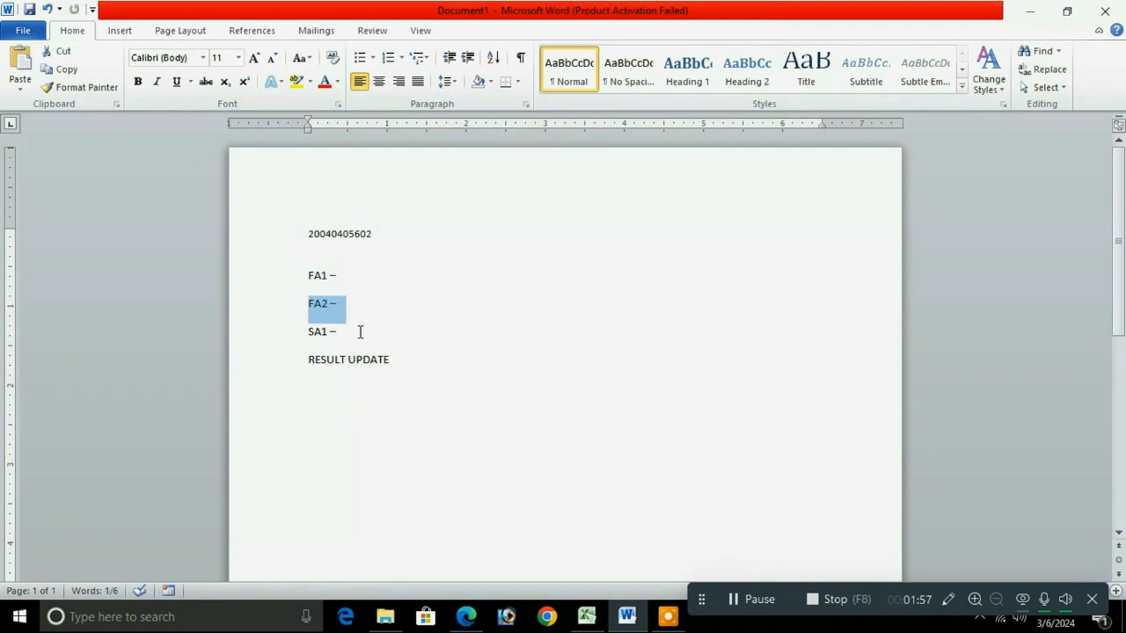
pyautogui.moveTo(360, 332); pyautogui.dragTo(279, 337)
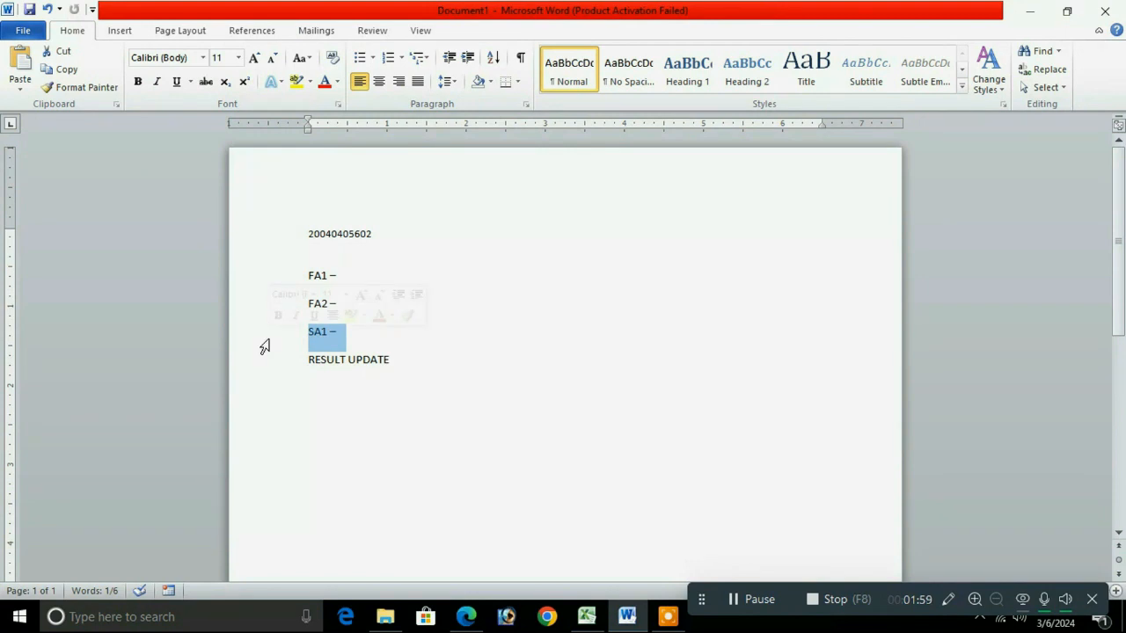
pyautogui.click(478, 283)
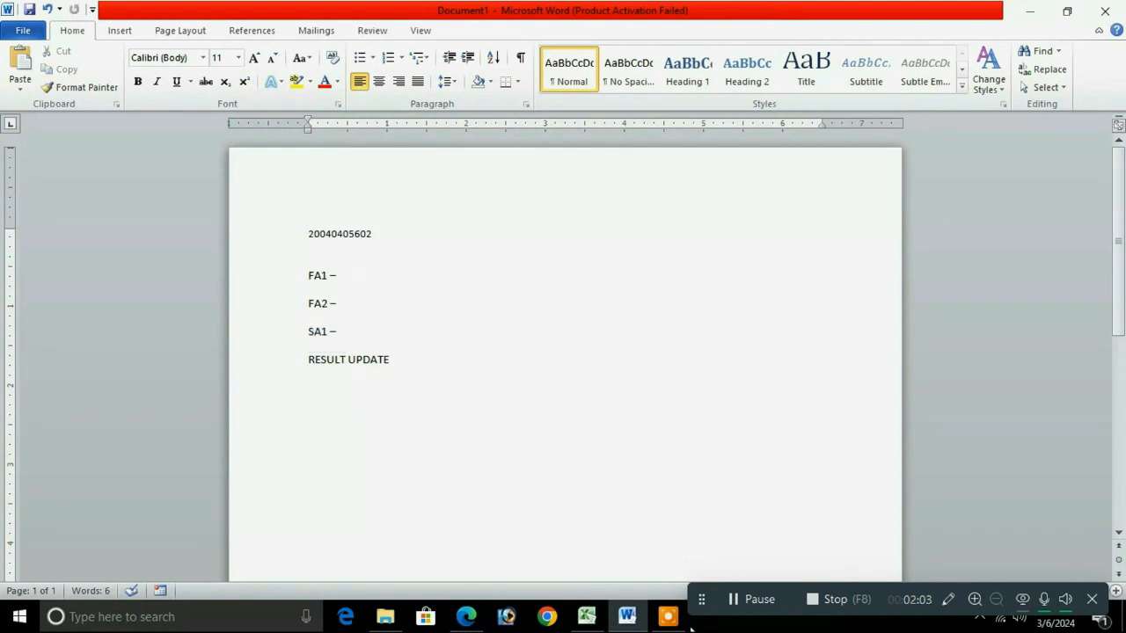
pyautogui.click(467, 618)
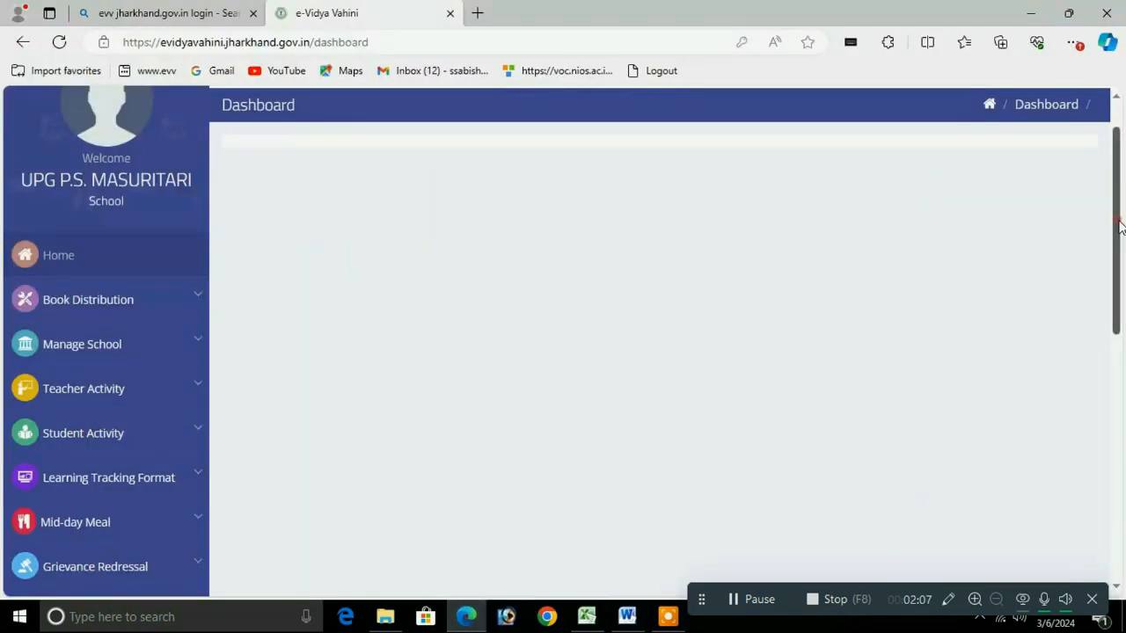
# Step: Open Student Activity > Student Assessment and switch to the Add Test Assessment form
pyautogui.moveTo(1120, 227); pyautogui.dragTo(1114, 286)
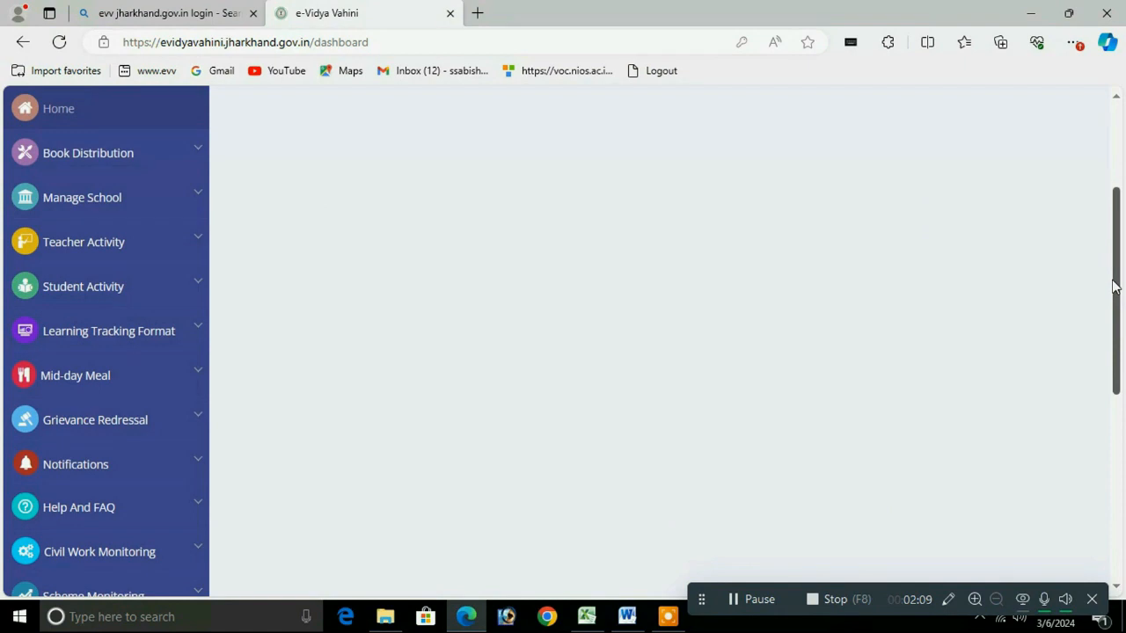
pyautogui.click(202, 287)
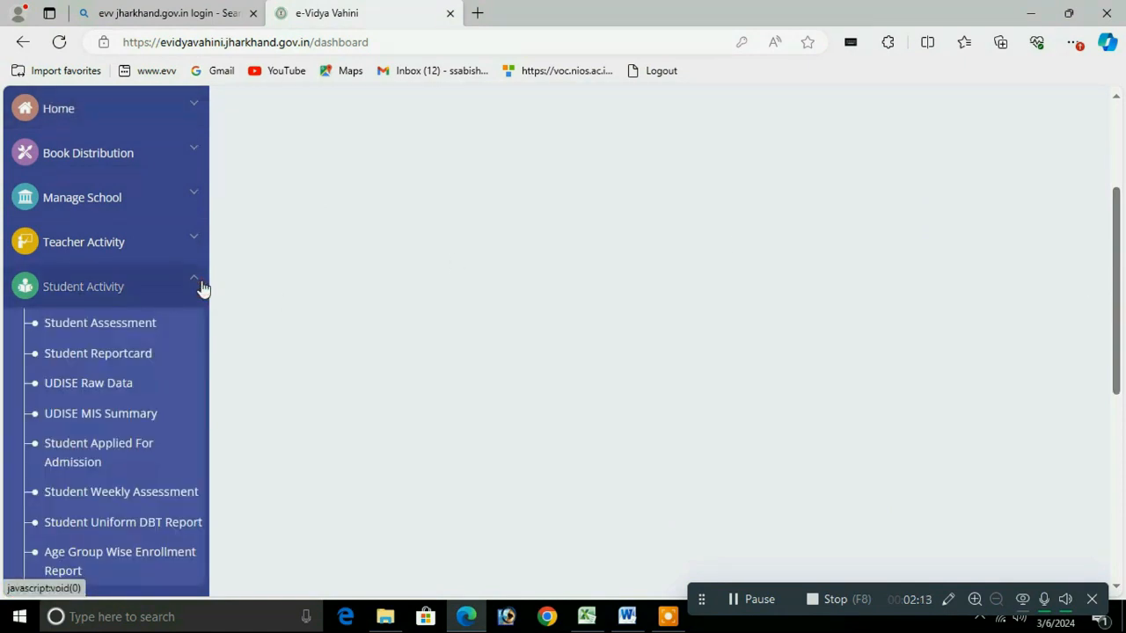
pyautogui.click(132, 497)
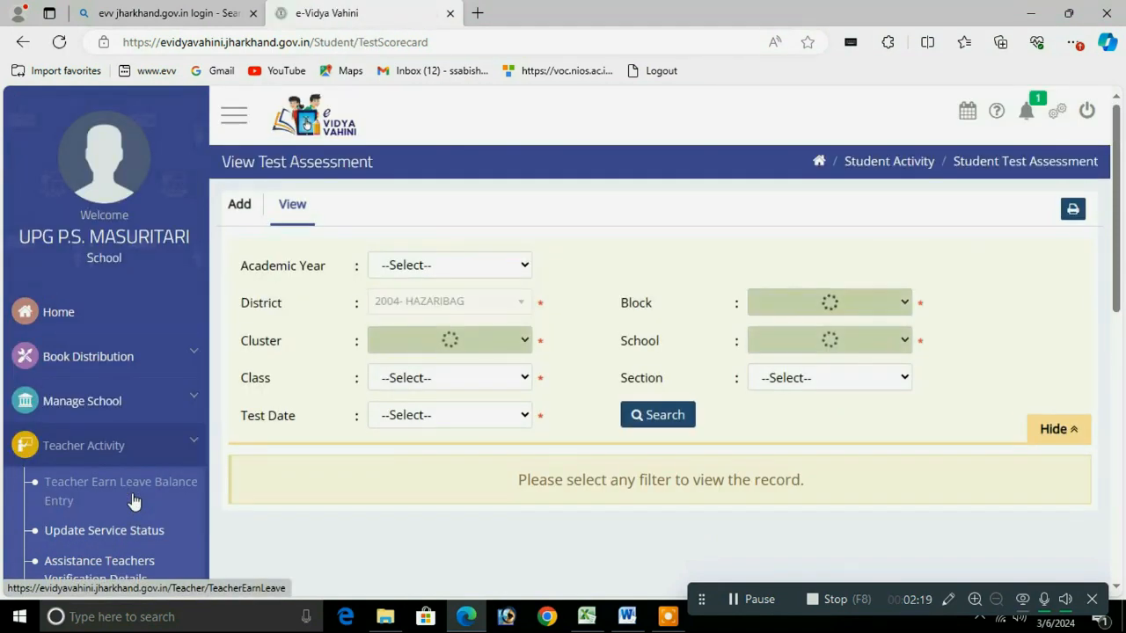
pyautogui.click(459, 264)
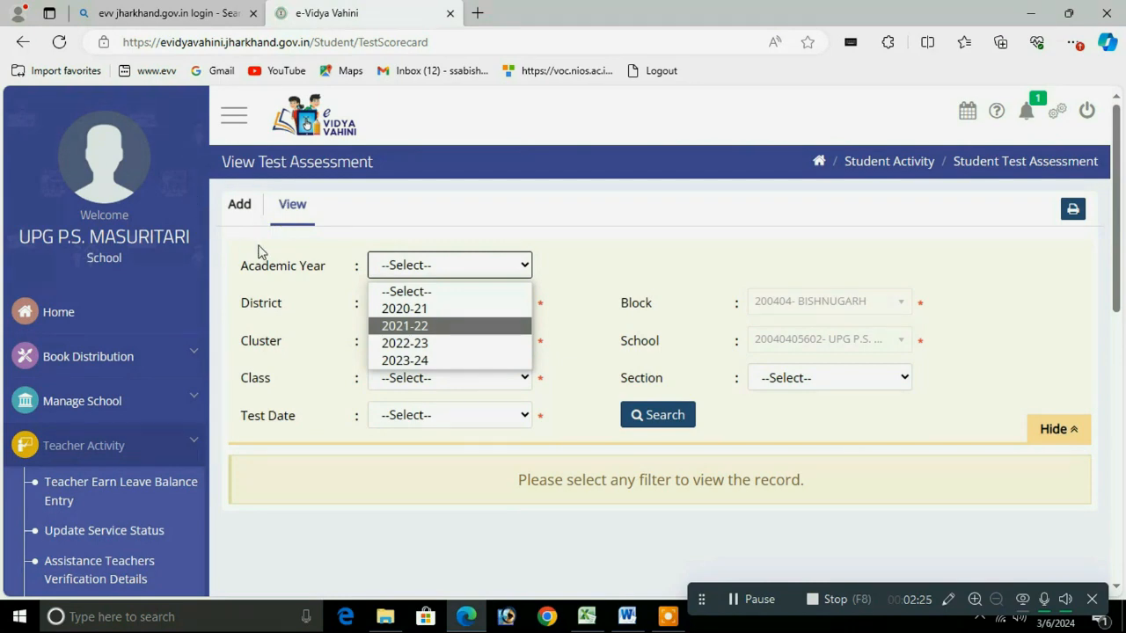
pyautogui.click(241, 211)
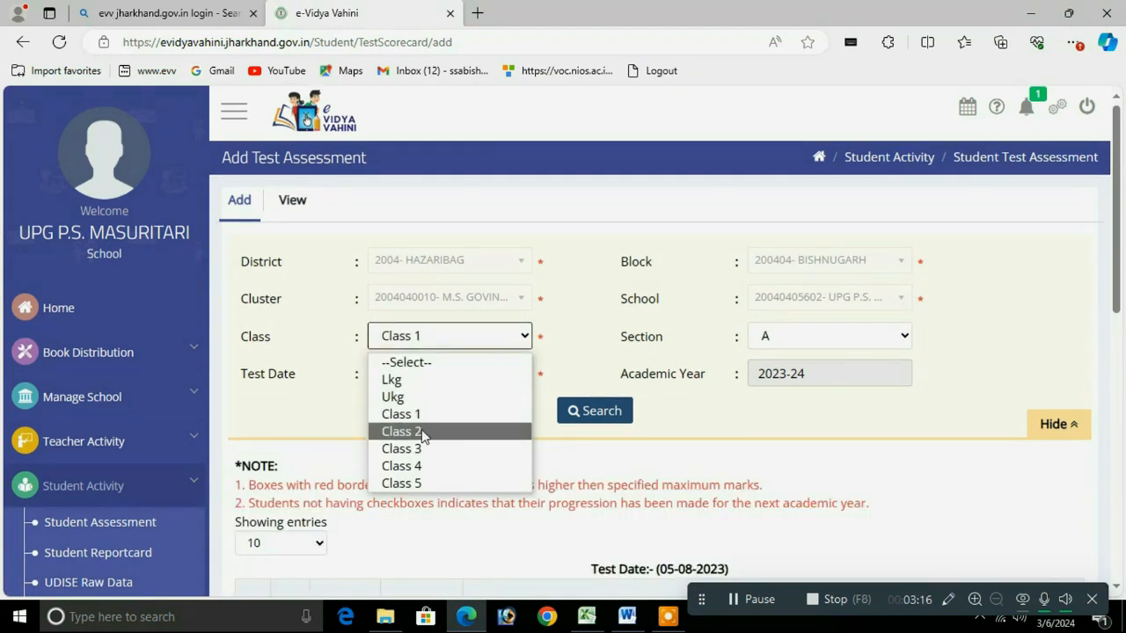
# Step: Load the Class 2 students for test date 05-08-2023(FA1) and scroll to the marks table
pyautogui.click(414, 431)
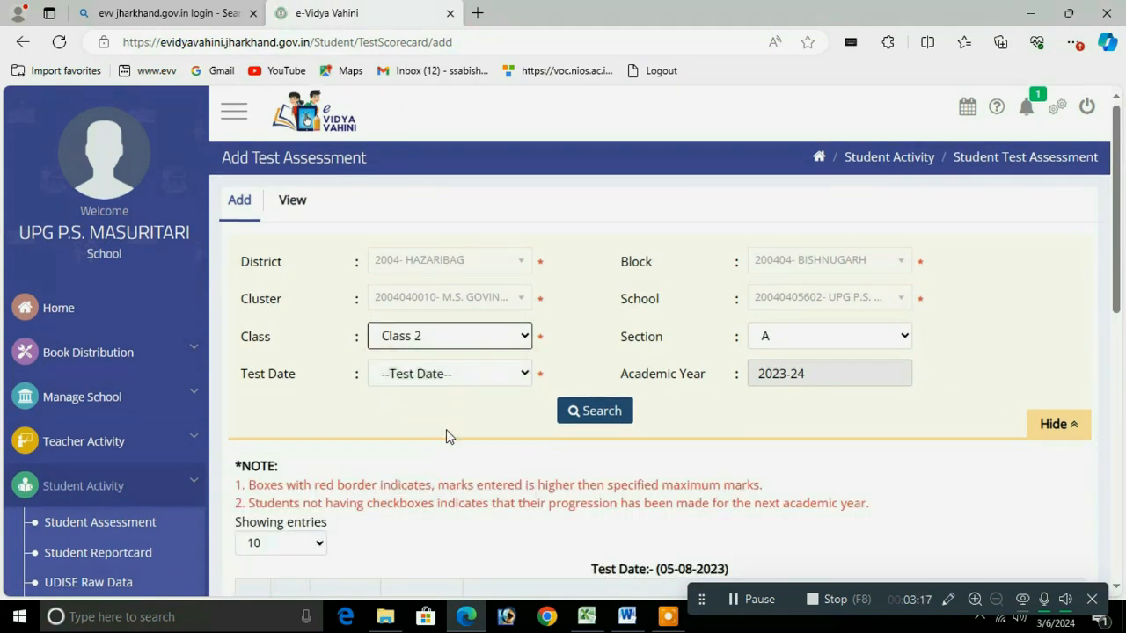
pyautogui.click(473, 379)
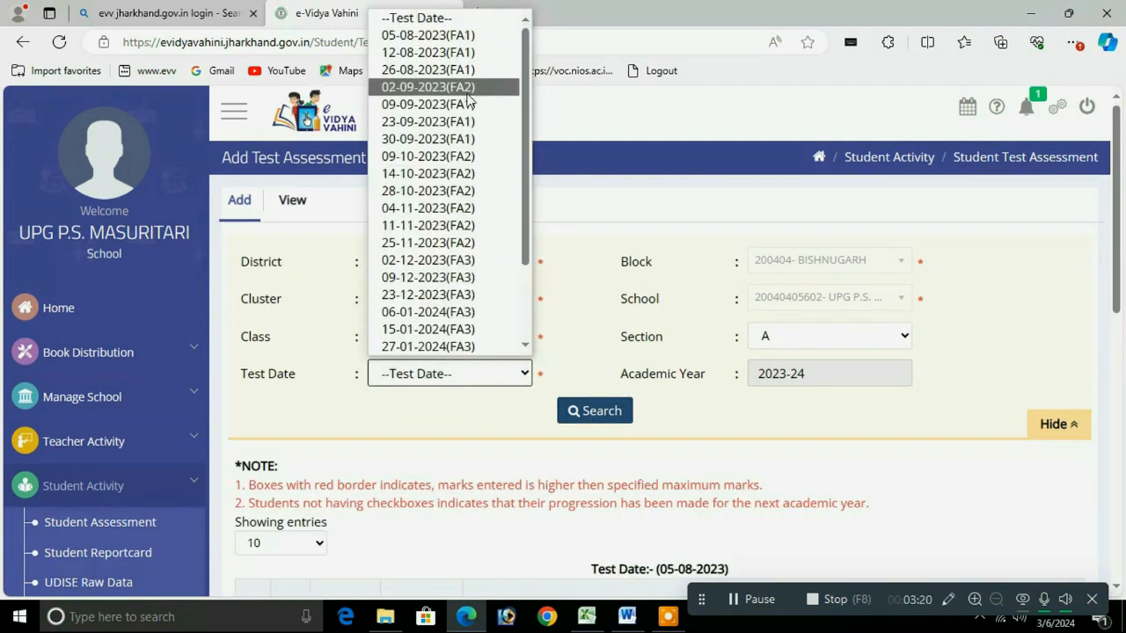
pyautogui.click(458, 36)
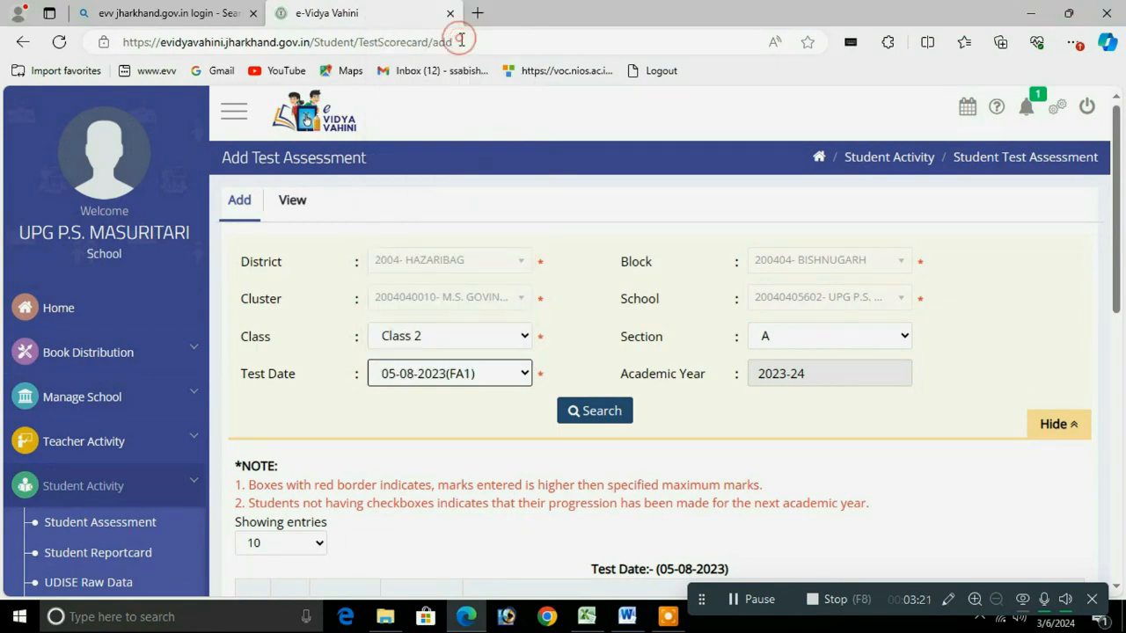
pyautogui.click(593, 411)
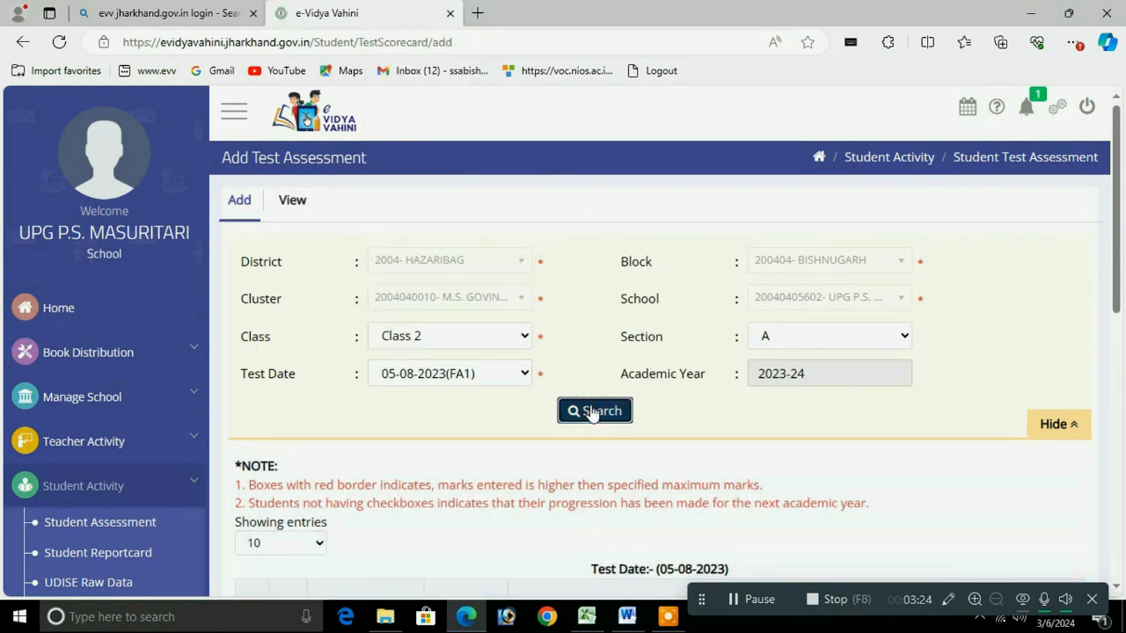
pyautogui.moveTo(1119, 249); pyautogui.dragTo(1125, 447)
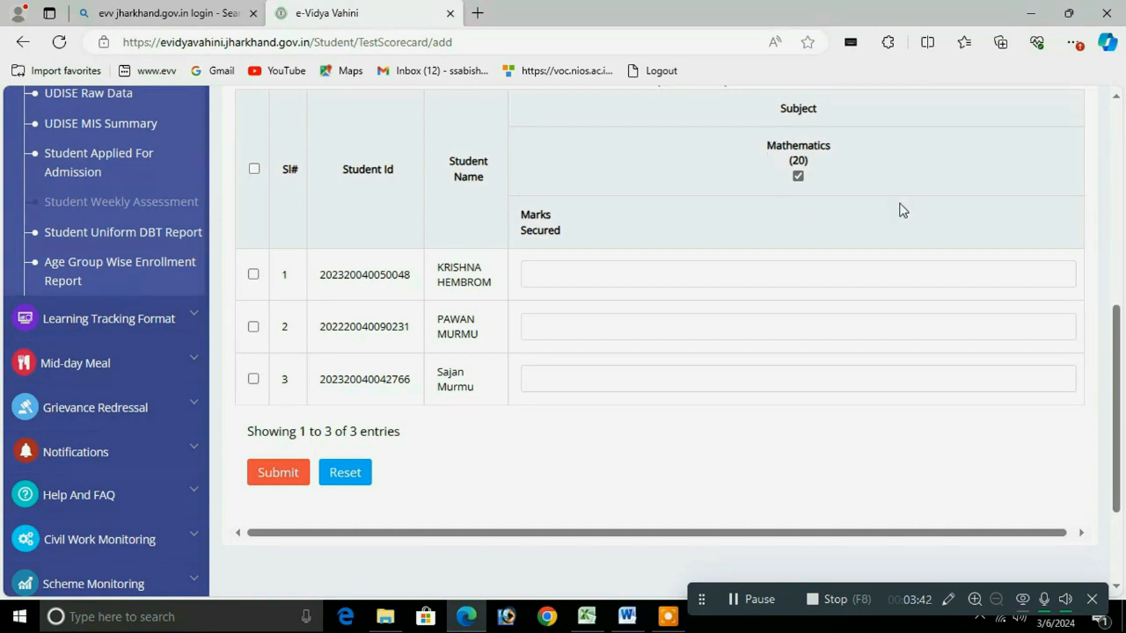
# Step: Enter Mathematics marks of 8, 6 and 7 for the three students
pyautogui.click(578, 279)
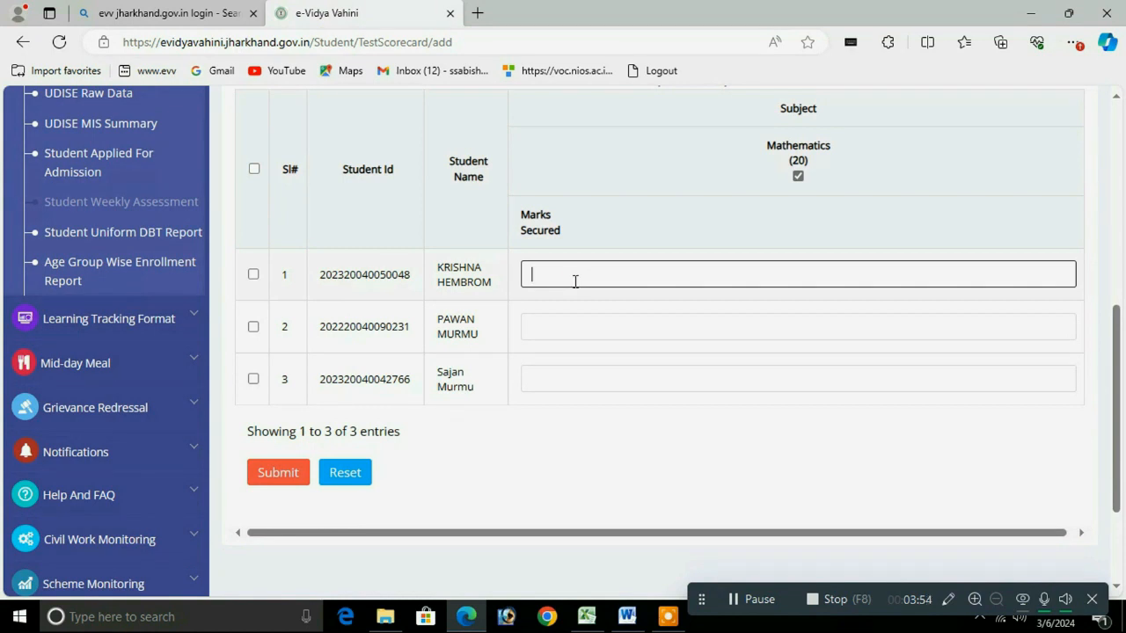
pyautogui.click(543, 329)
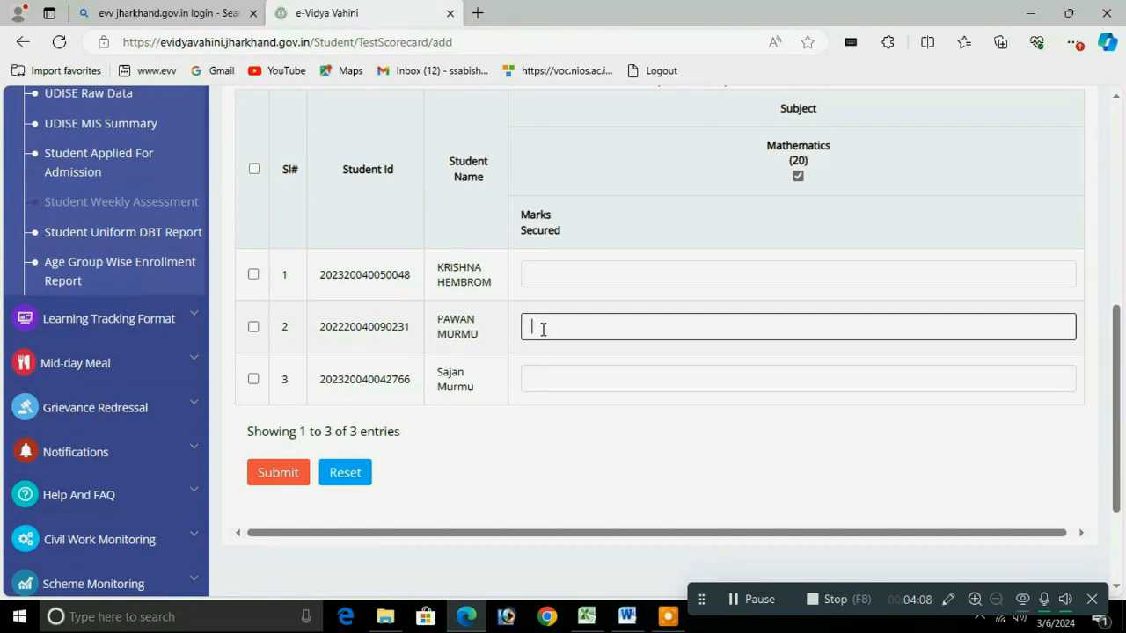
pyautogui.write('6')
pyautogui.click(550, 274)
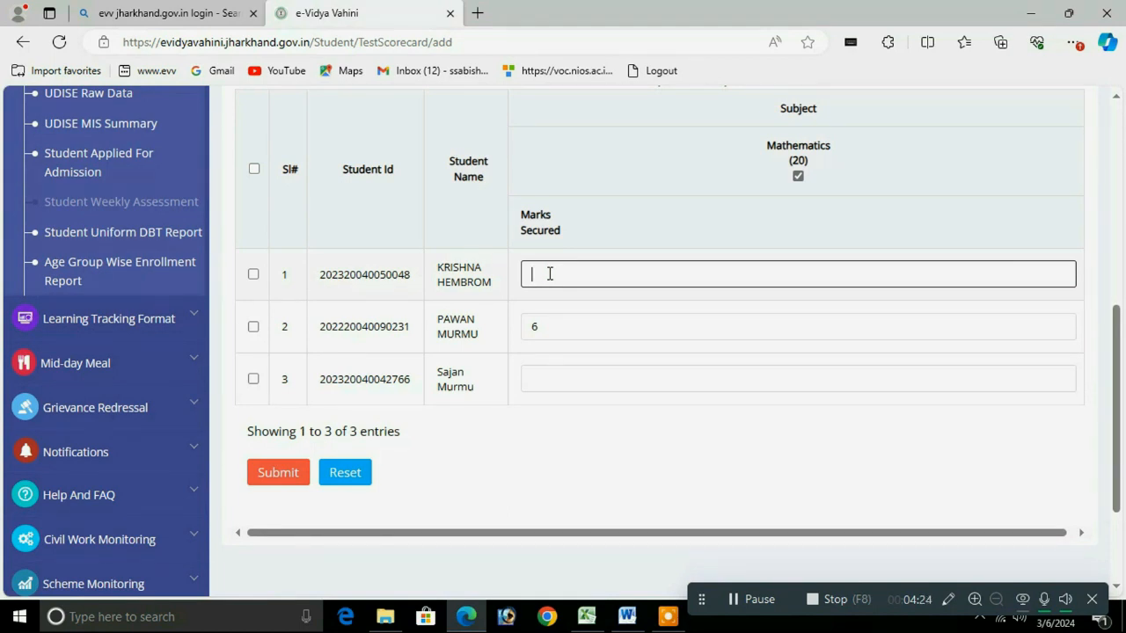
pyautogui.write('8')
pyautogui.write('7')
pyautogui.click(549, 378)
pyautogui.write('7')
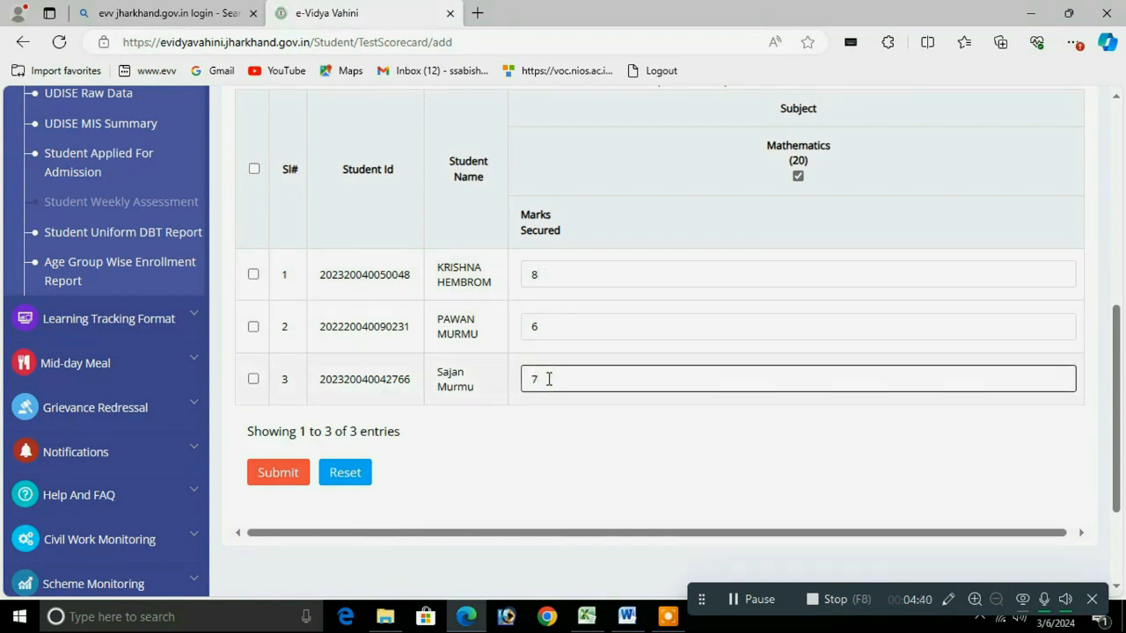
# Step: Select all students and submit the Mathematics marks
pyautogui.click(253, 273)
pyautogui.click(253, 168)
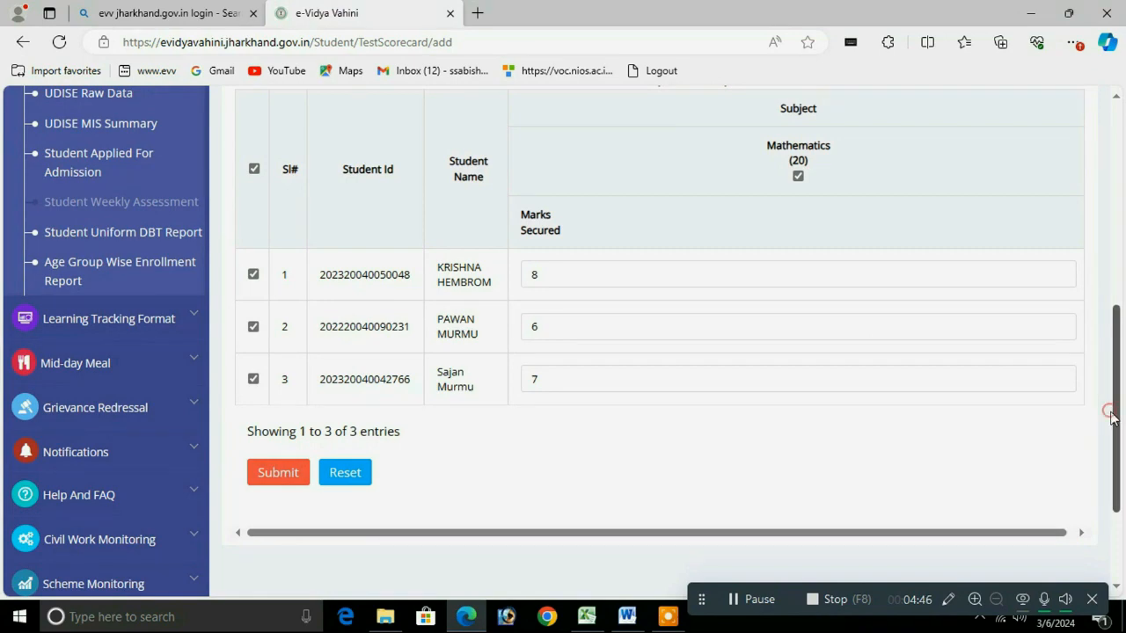
pyautogui.moveTo(1115, 412); pyautogui.dragTo(1122, 448)
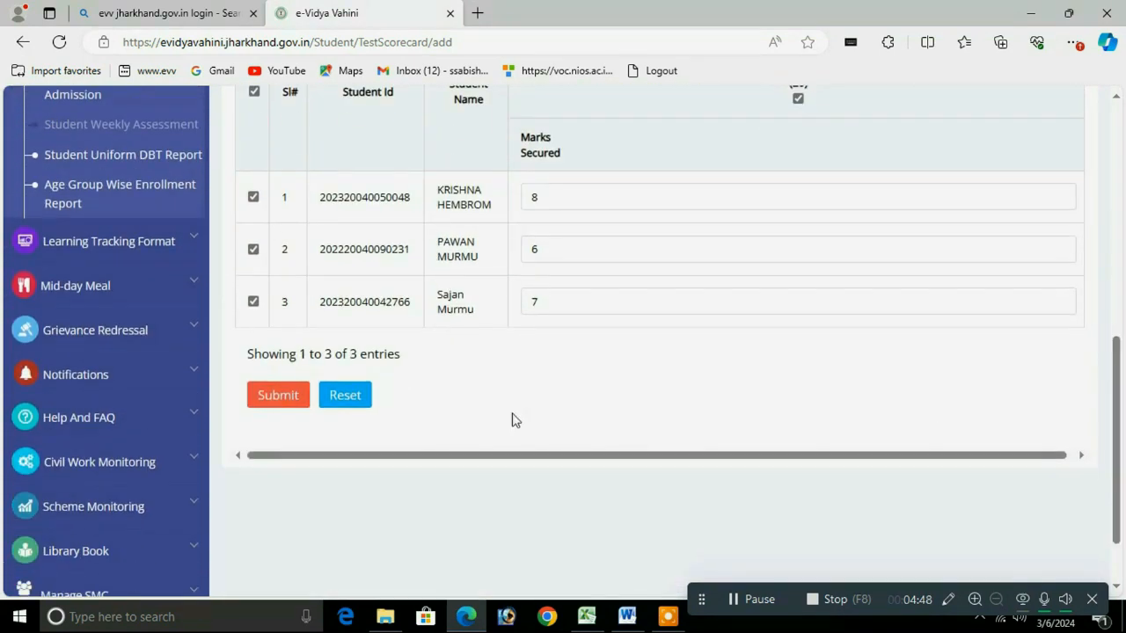
pyautogui.click(279, 399)
# Step: Confirm the Mathematics save, then load Class 2 section A for the 12-08-2023(FA1) test
pyautogui.click(520, 282)
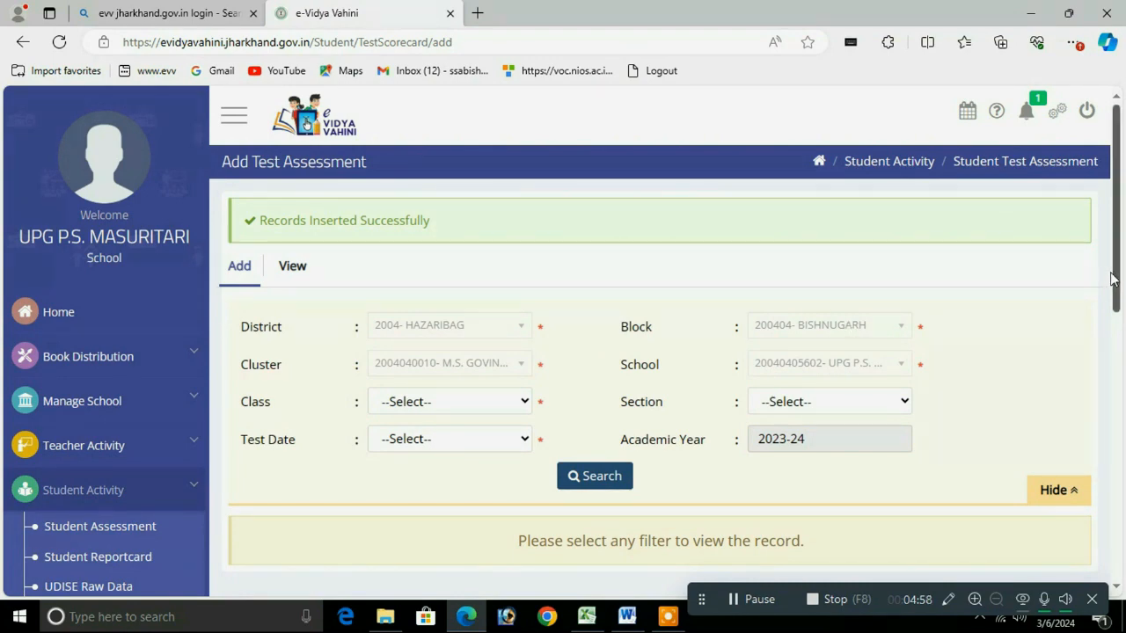
pyautogui.moveTo(1119, 275); pyautogui.dragTo(1119, 308)
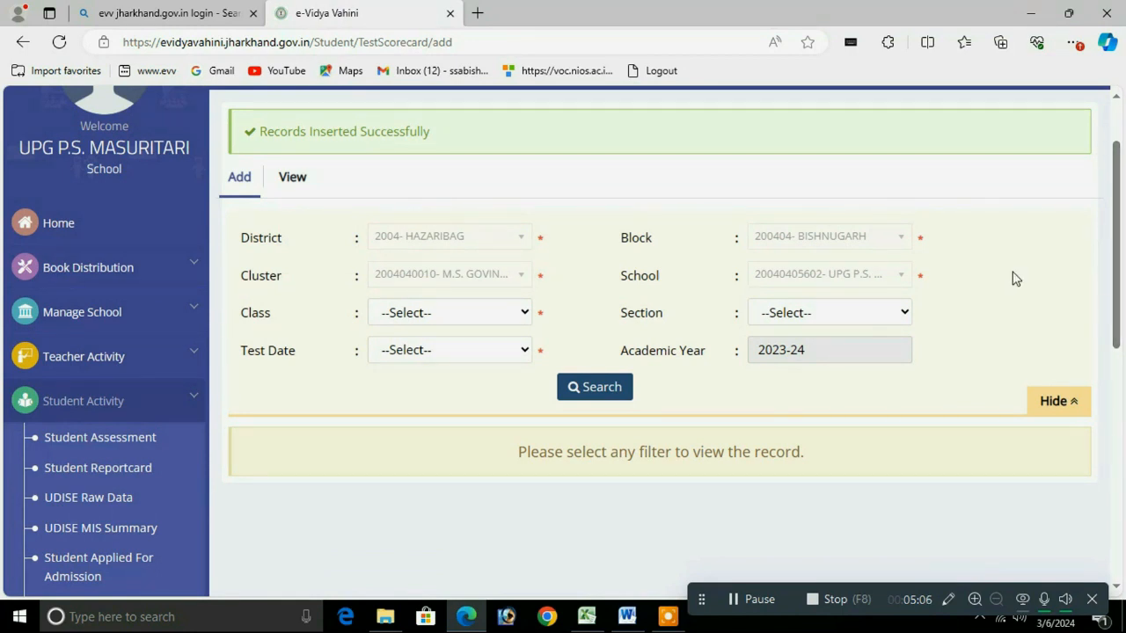
pyautogui.click(475, 315)
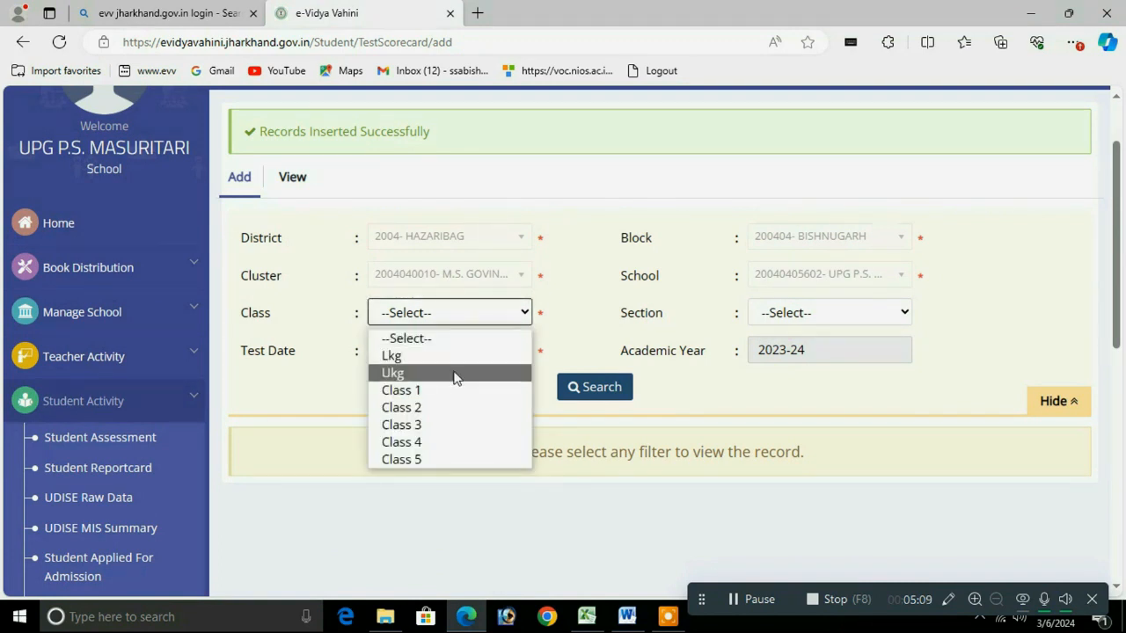
pyautogui.click(420, 411)
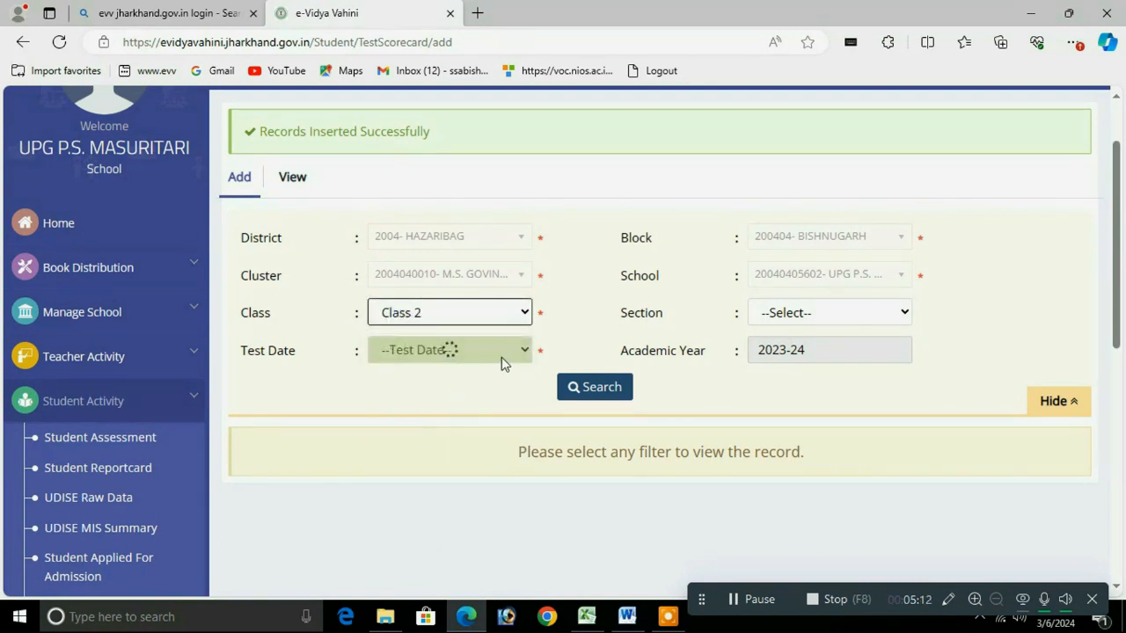
pyautogui.click(792, 315)
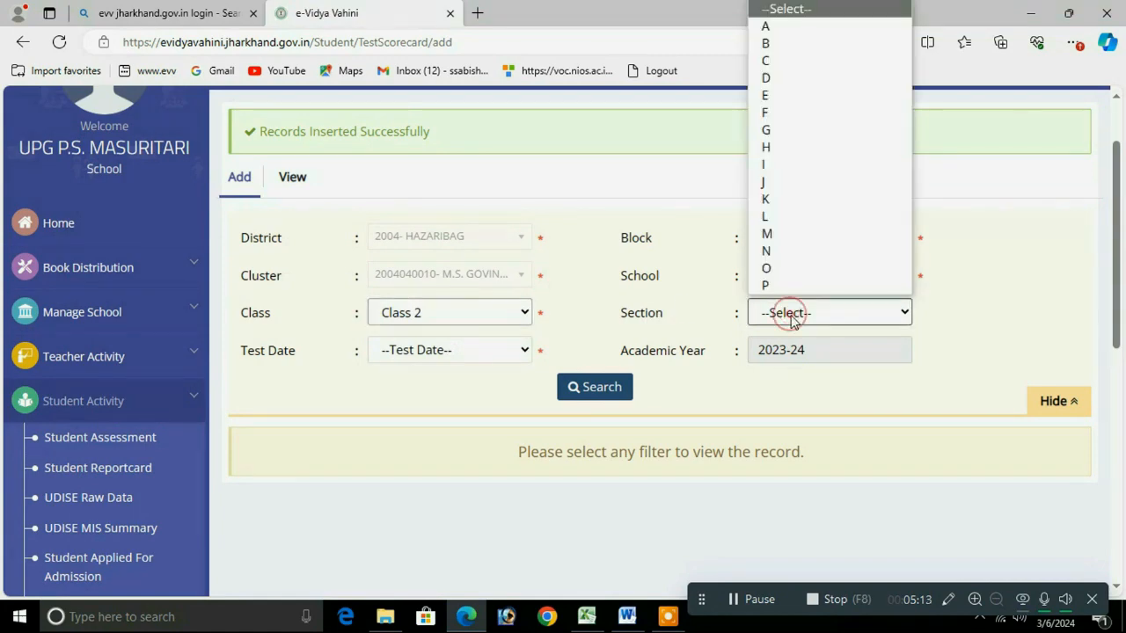
pyautogui.click(782, 29)
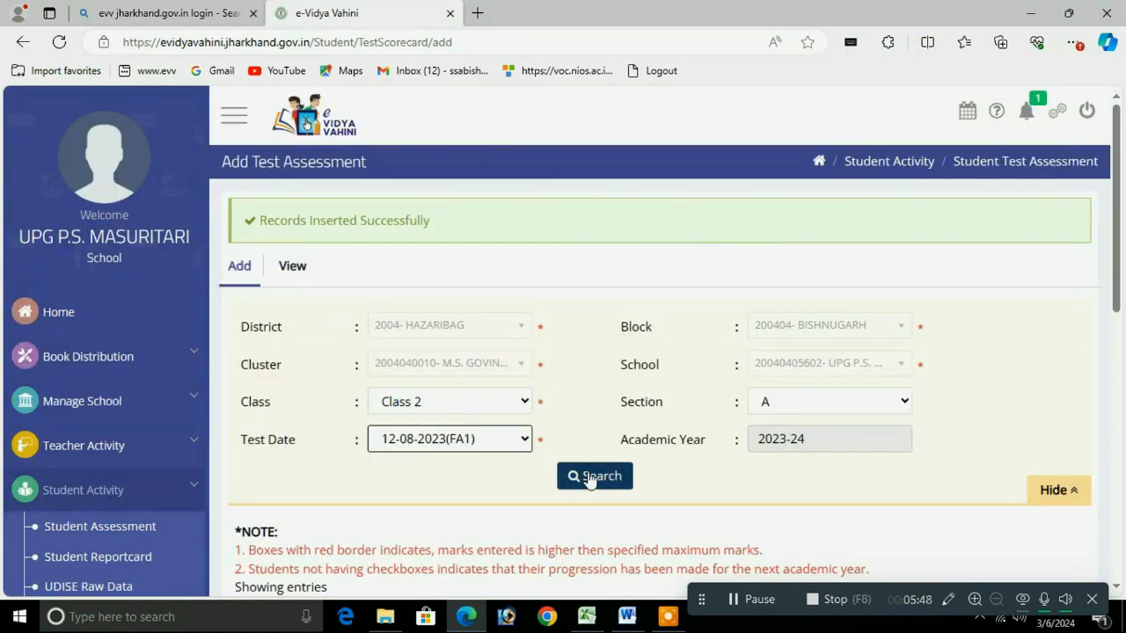
pyautogui.click(601, 477)
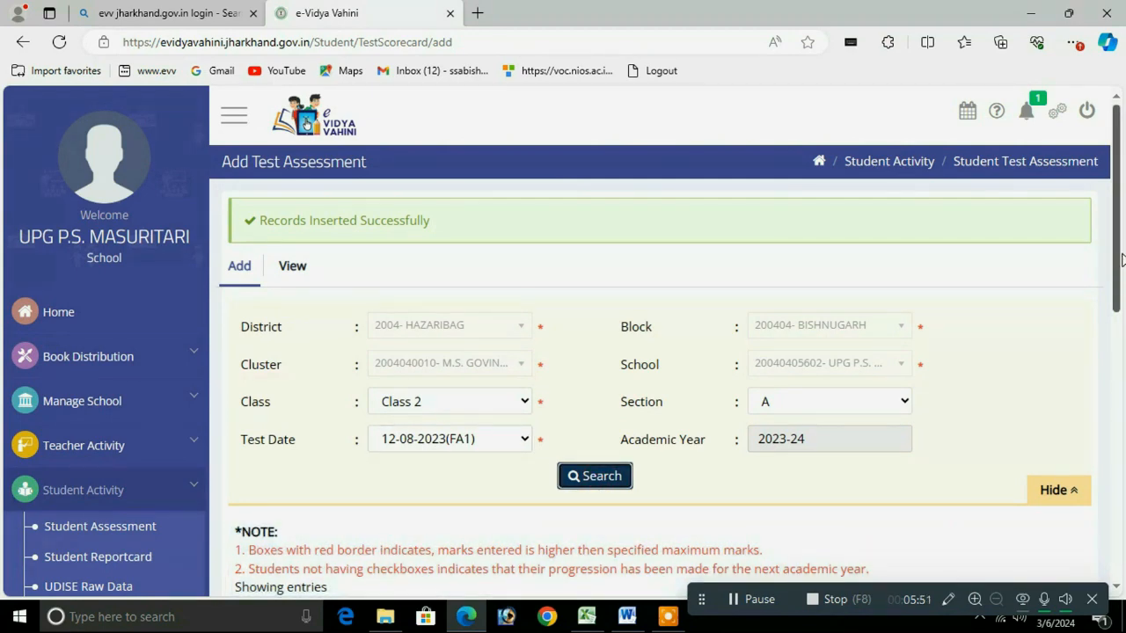
pyautogui.scroll(-4, 1121, 387)
pyautogui.moveTo(1119, 394); pyautogui.dragTo(1119, 400)
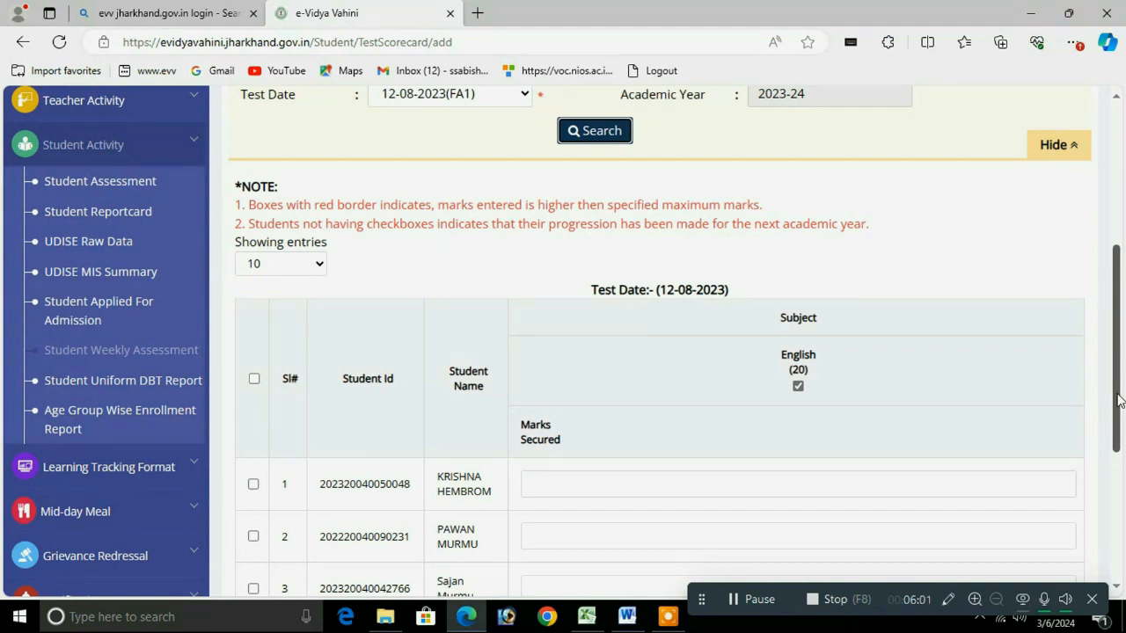
# Step: Enter English marks of 5, 3 and 4 for the three students
pyautogui.click(584, 483)
pyautogui.write('5')
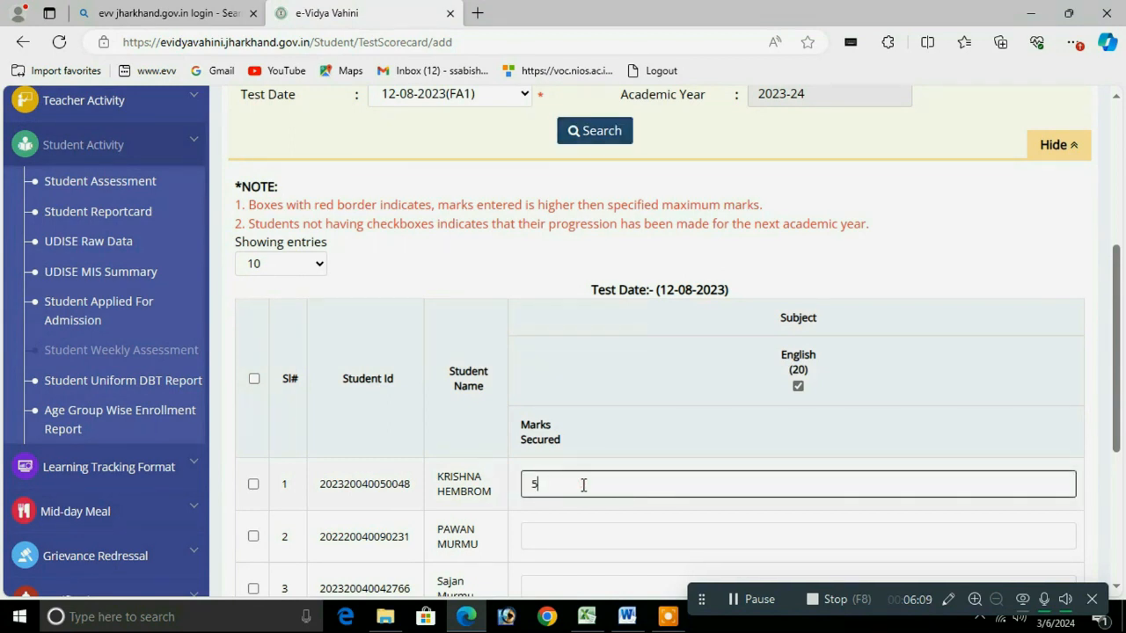
pyautogui.click(550, 536)
pyautogui.write('3')
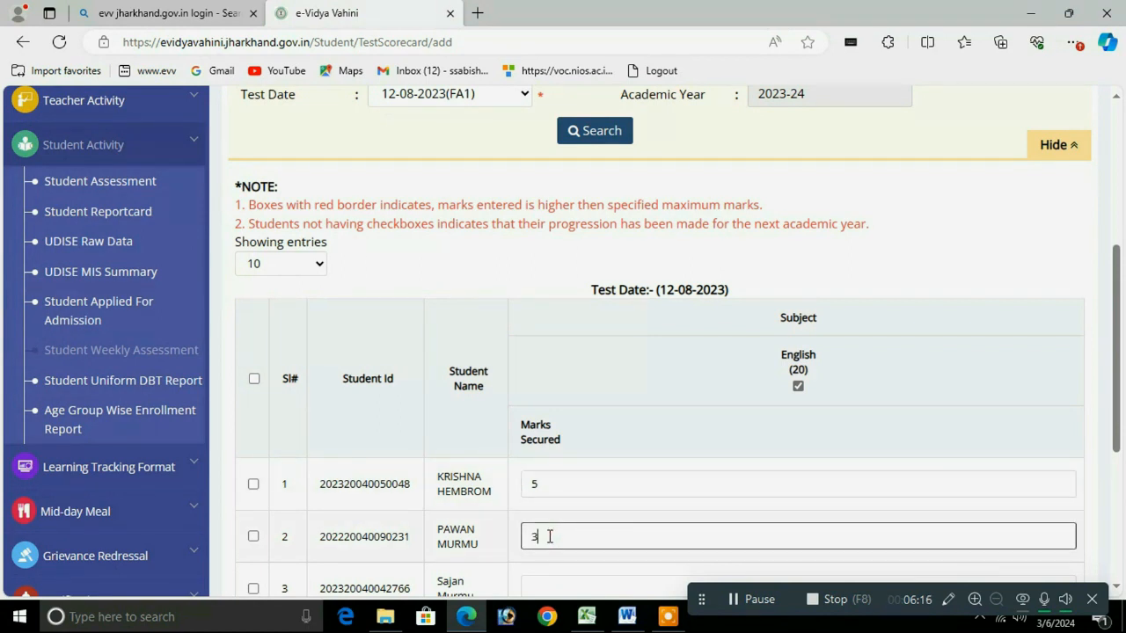
pyautogui.click(540, 581)
pyautogui.write('4')
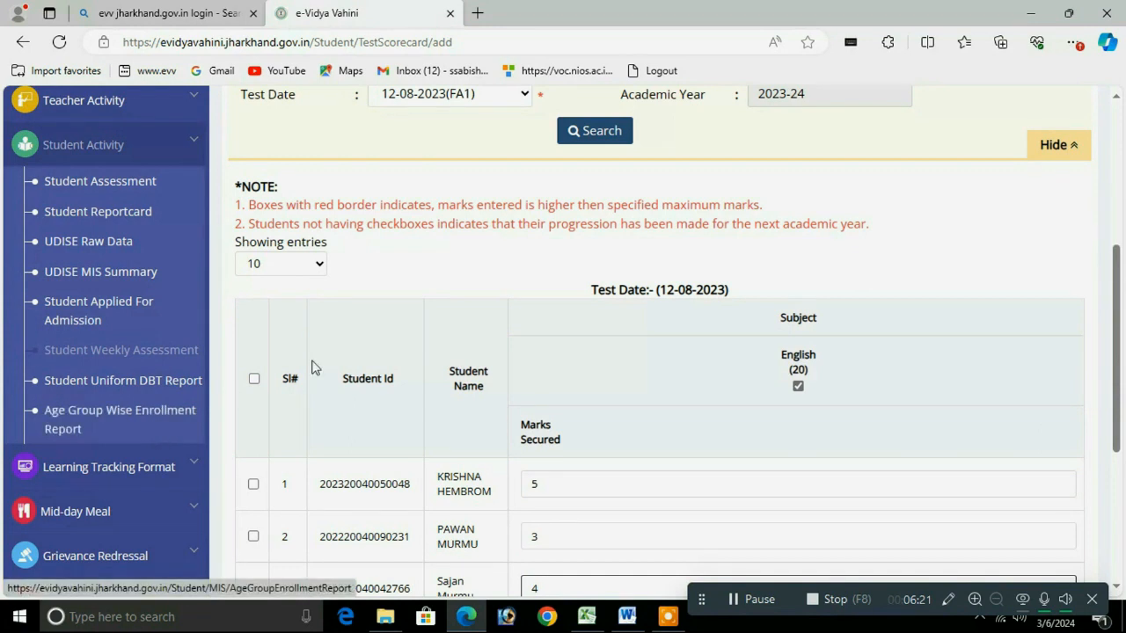
# Step: Select all students, submit the English marks and confirm with Yes, sure!
pyautogui.click(253, 379)
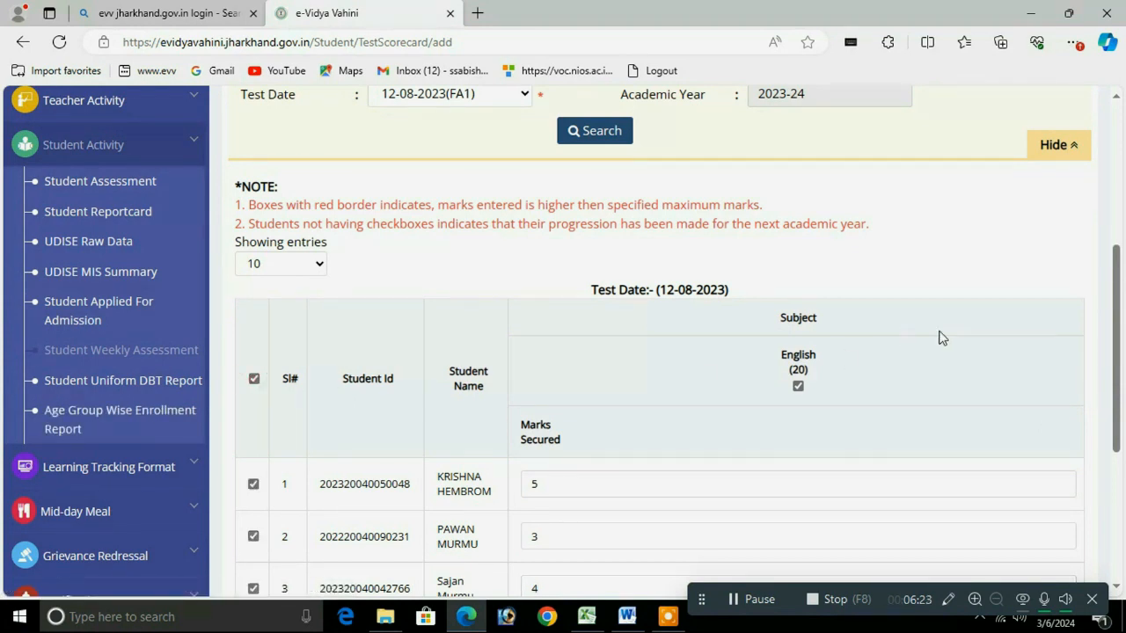
pyautogui.moveTo(1119, 344); pyautogui.dragTo(1112, 452)
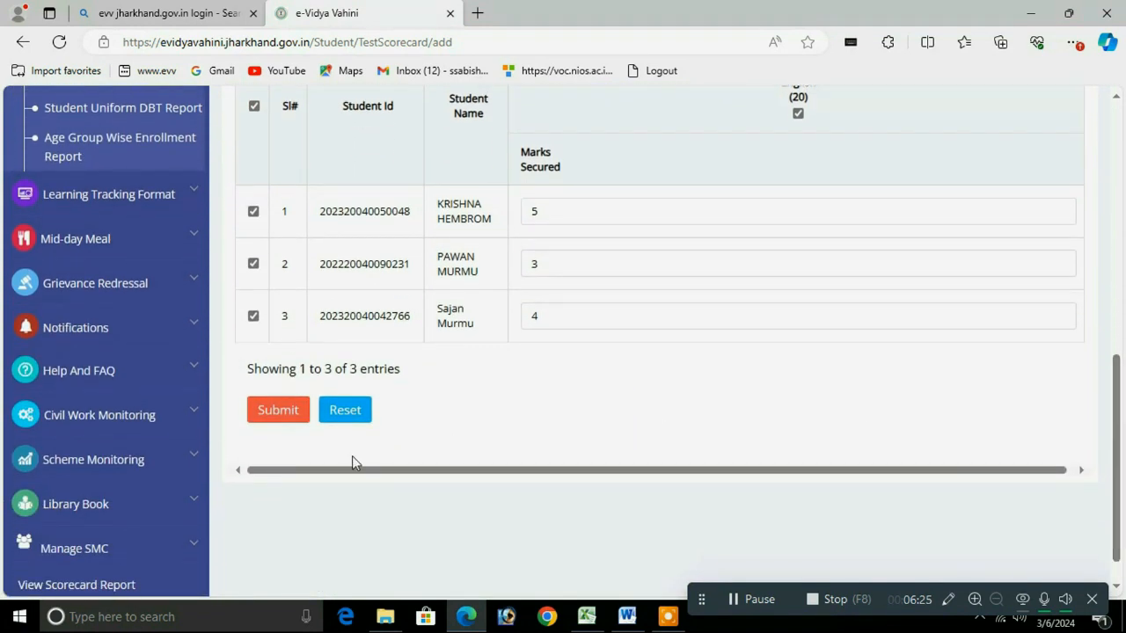
pyautogui.click(275, 414)
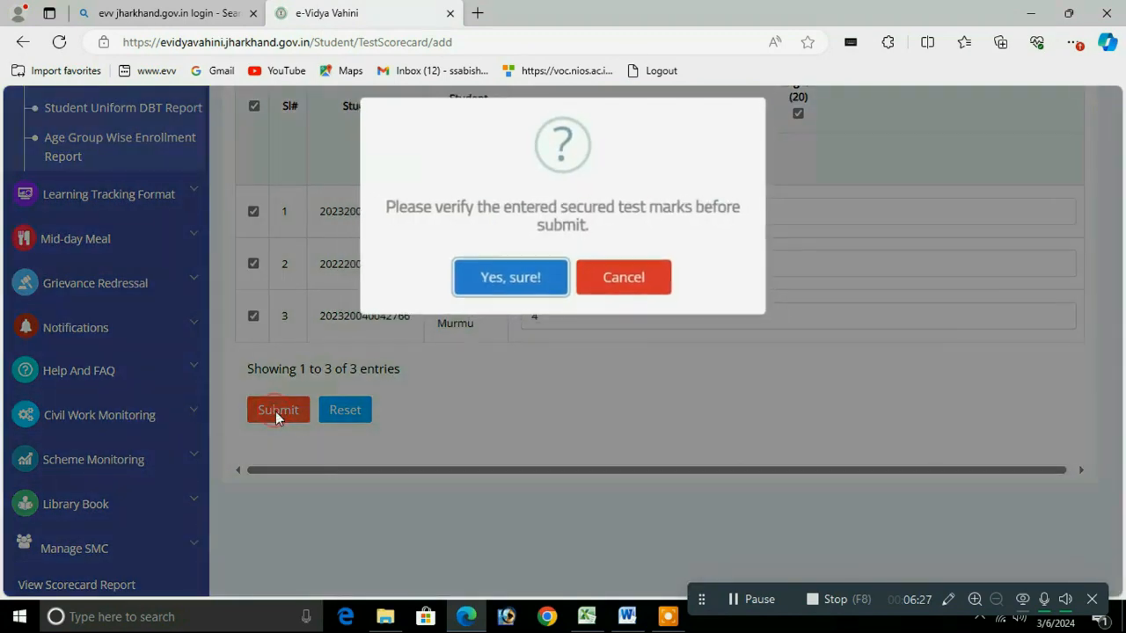
pyautogui.click(525, 283)
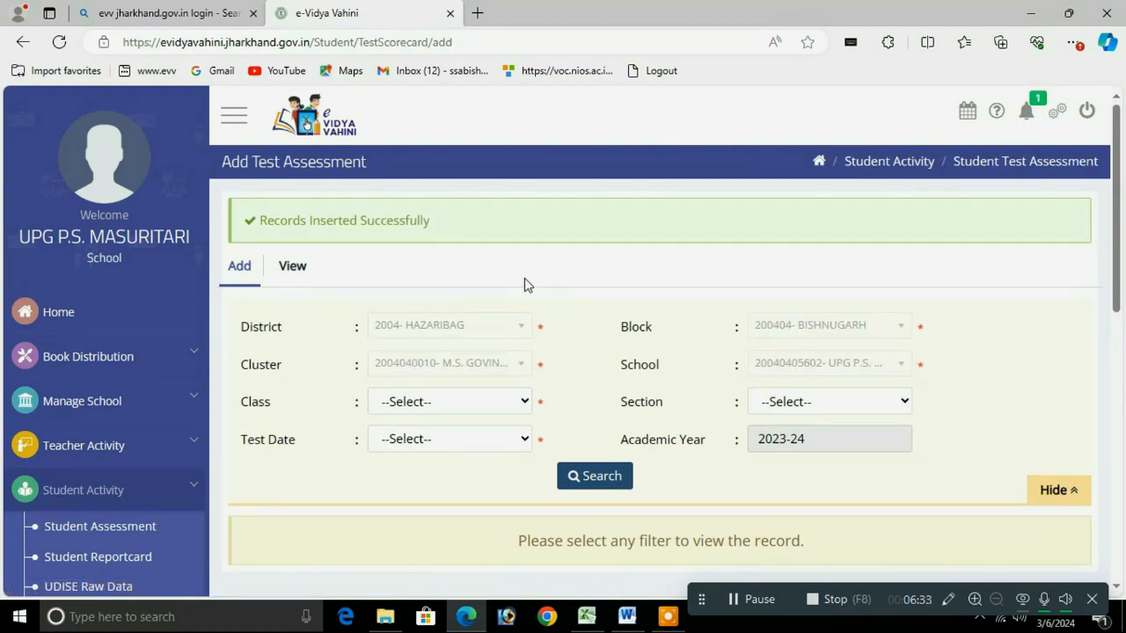
# Step: Search Class 2, section A, test date 26-08-2023(FA1) and scroll to the student table
pyautogui.click(493, 401)
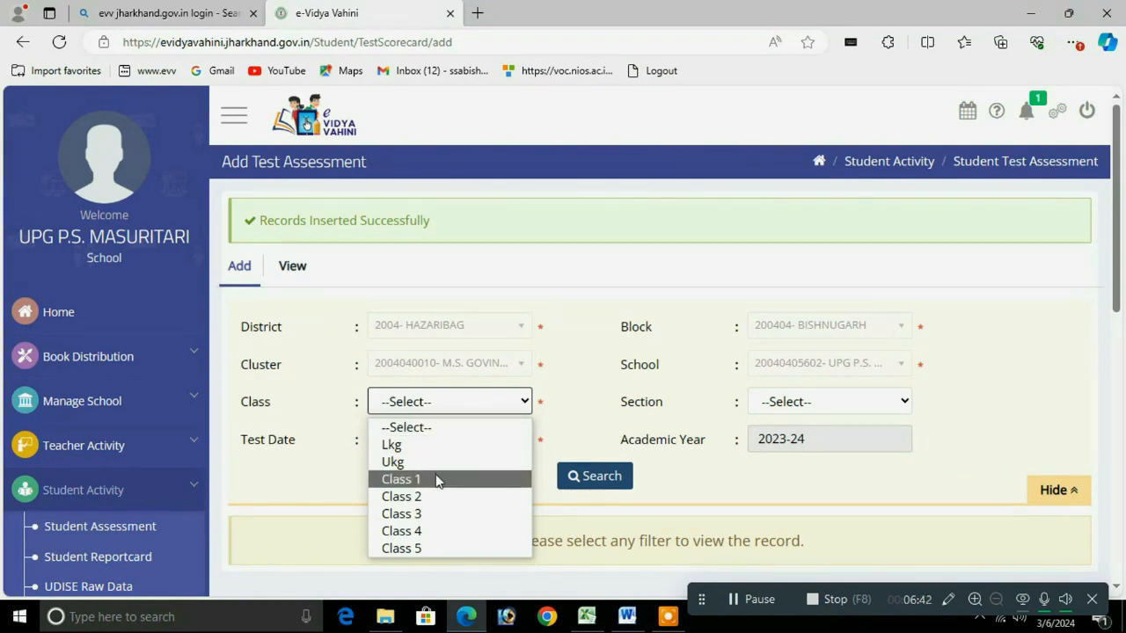
pyautogui.click(411, 498)
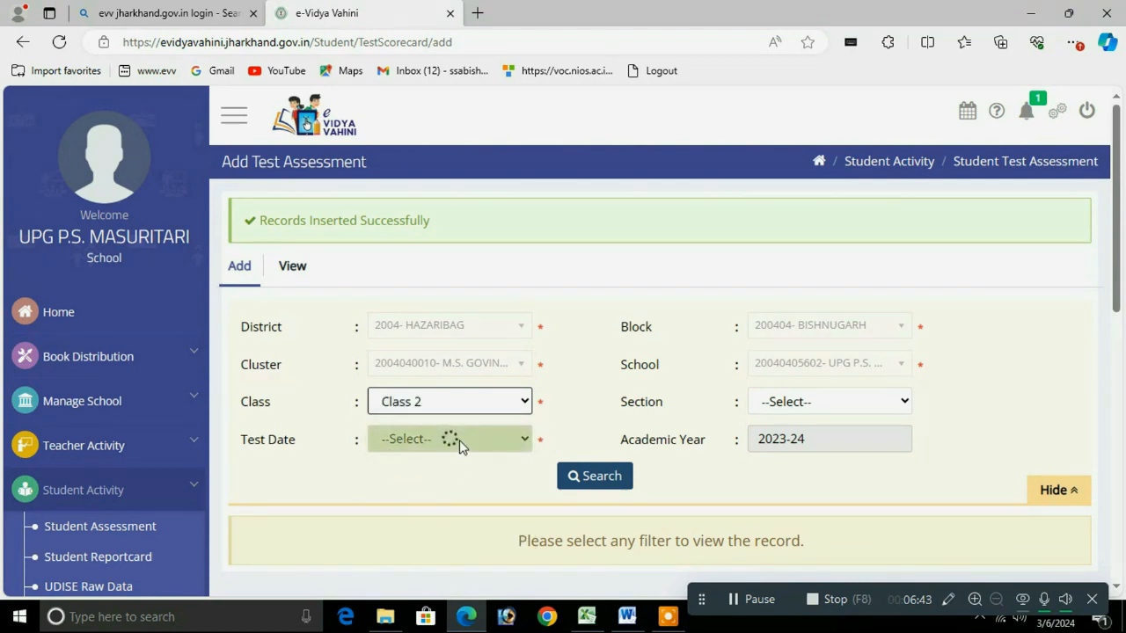
pyautogui.click(821, 405)
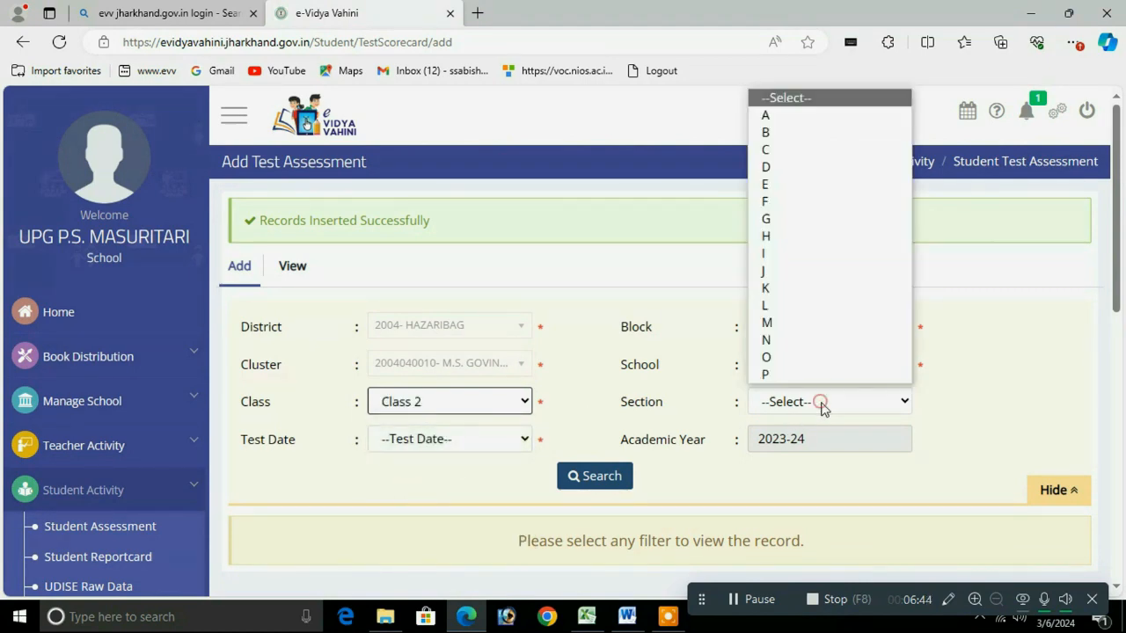
pyautogui.click(777, 115)
pyautogui.click(422, 439)
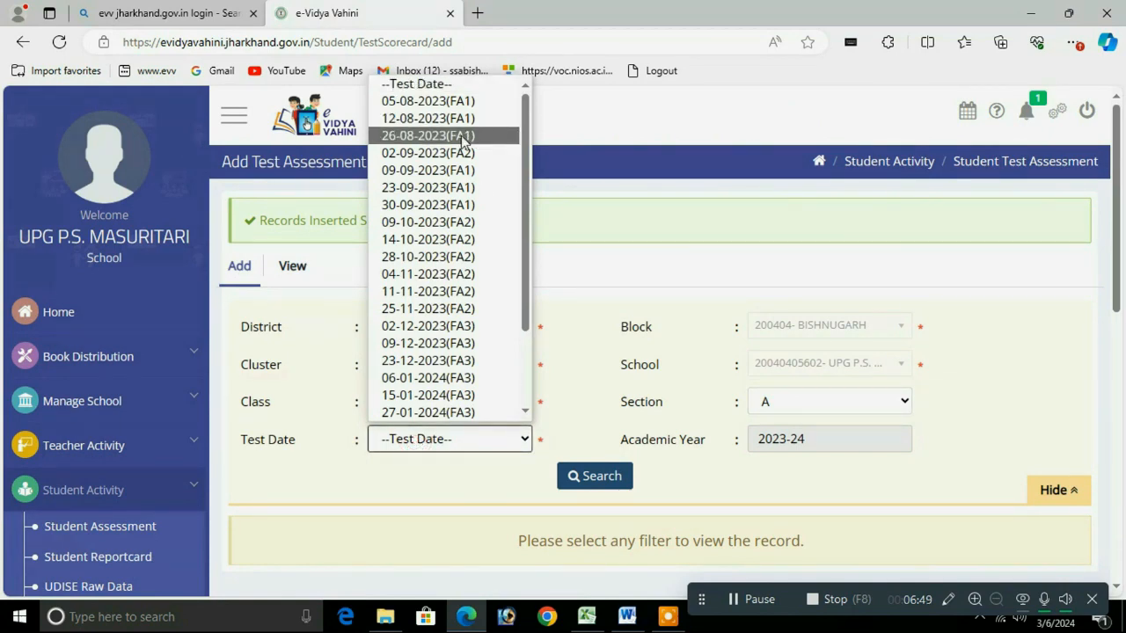
pyautogui.click(459, 137)
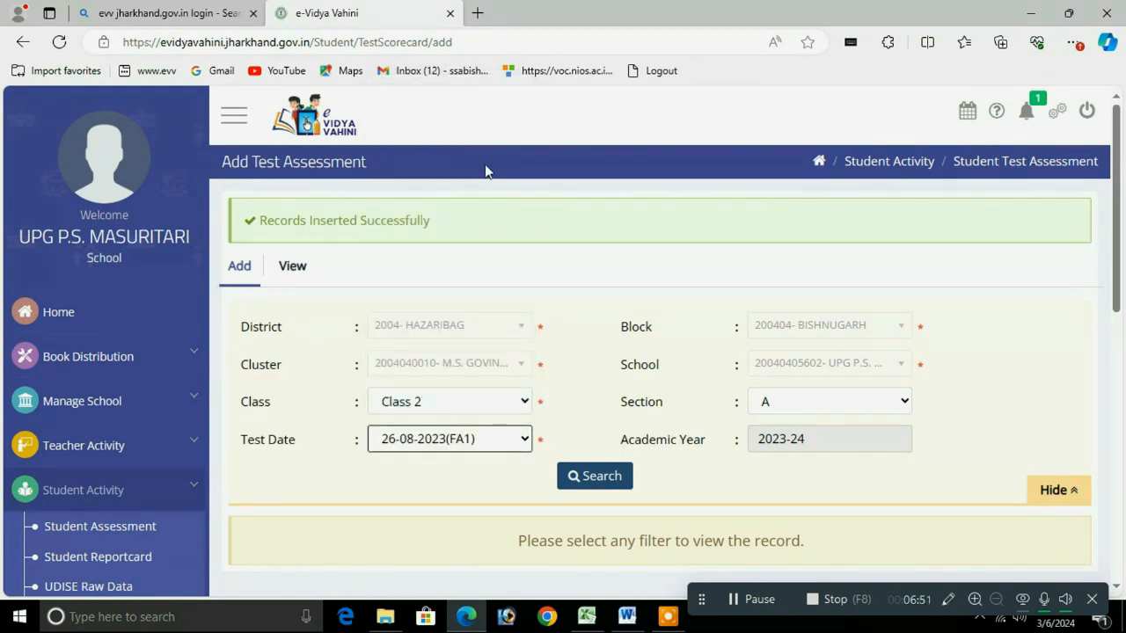
pyautogui.click(609, 477)
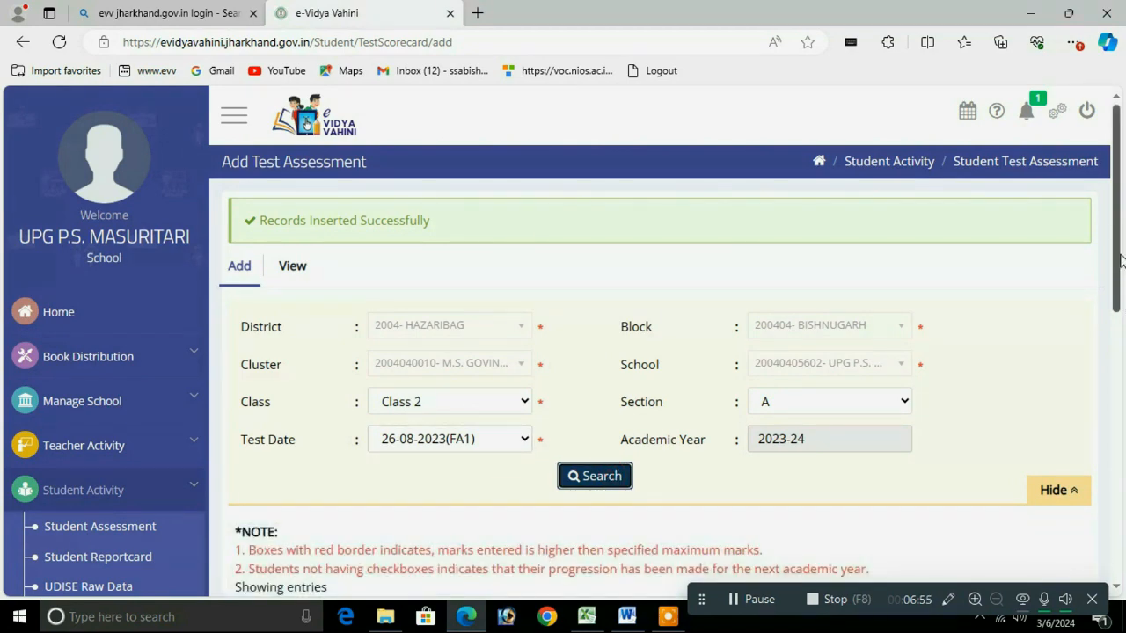
pyautogui.moveTo(1117, 264); pyautogui.dragTo(1121, 466)
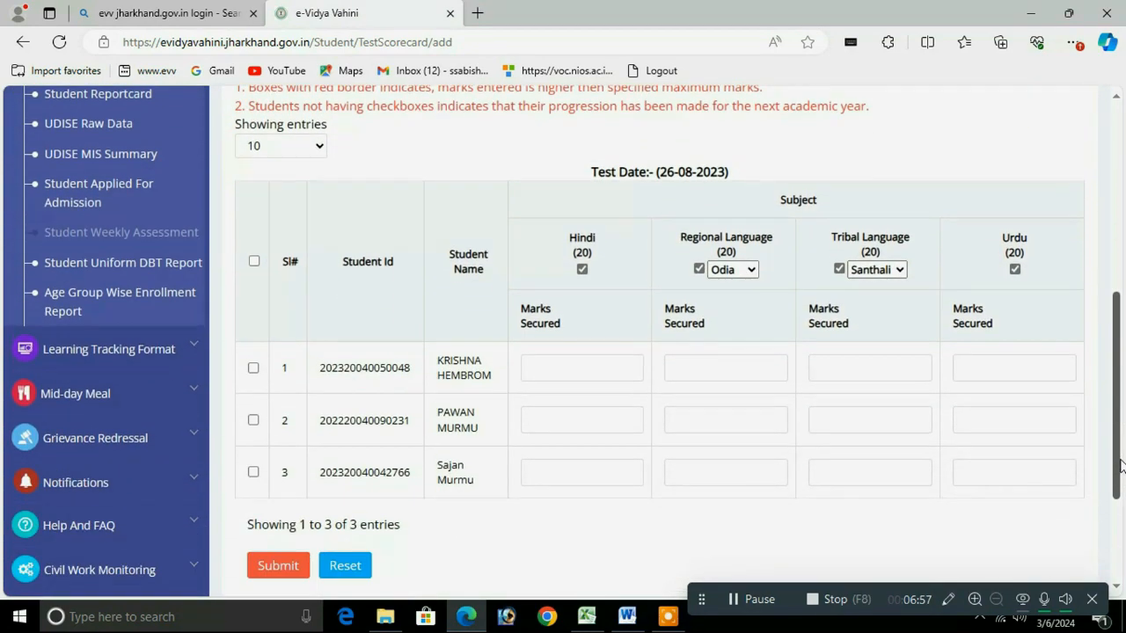
# Step: Review the regional and tribal language choices, keeping Santhali as the tribal language
pyautogui.click(576, 369)
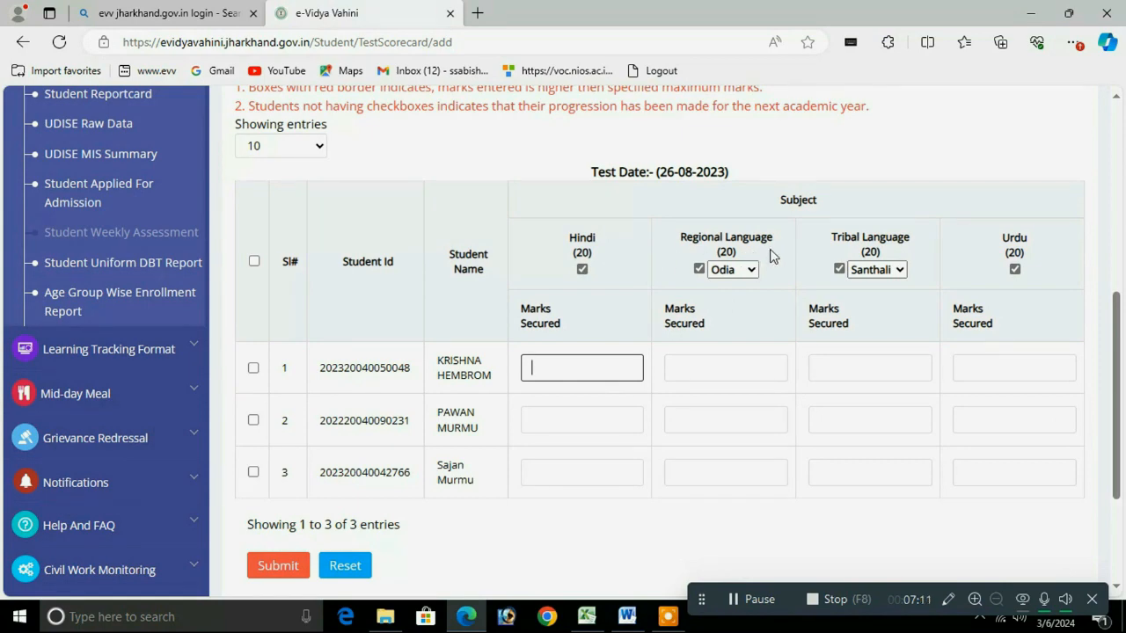
pyautogui.click(750, 271)
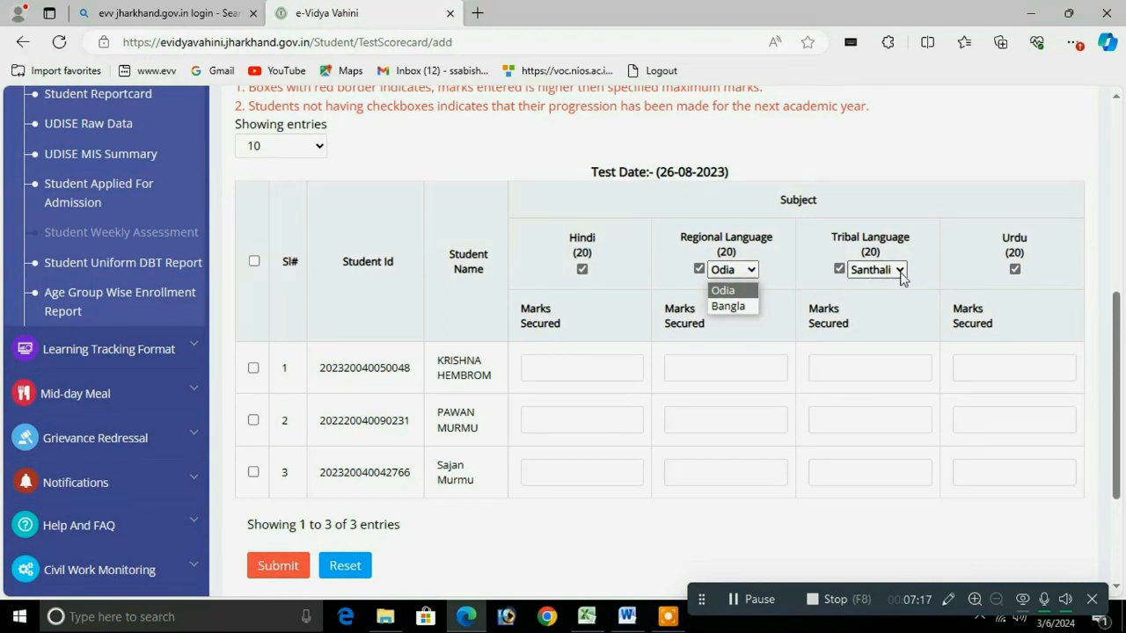
pyautogui.click(899, 270)
pyautogui.click(899, 270)
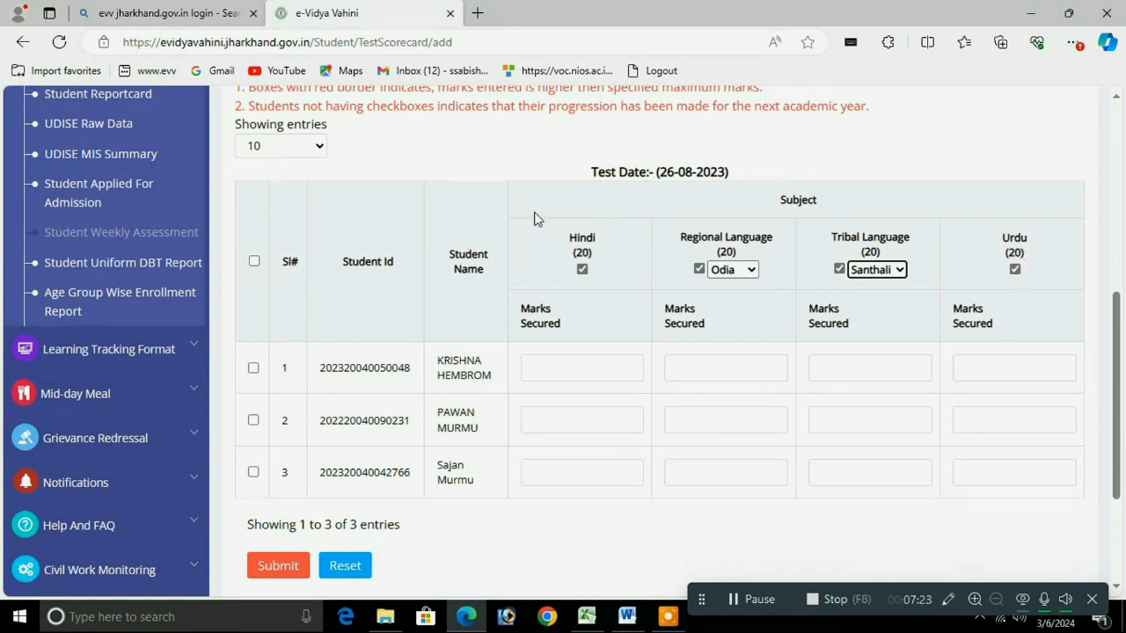
# Step: Untick Regional Language, Tribal Language and Urdu so only Hindi (20) stays included
pyautogui.click(699, 270)
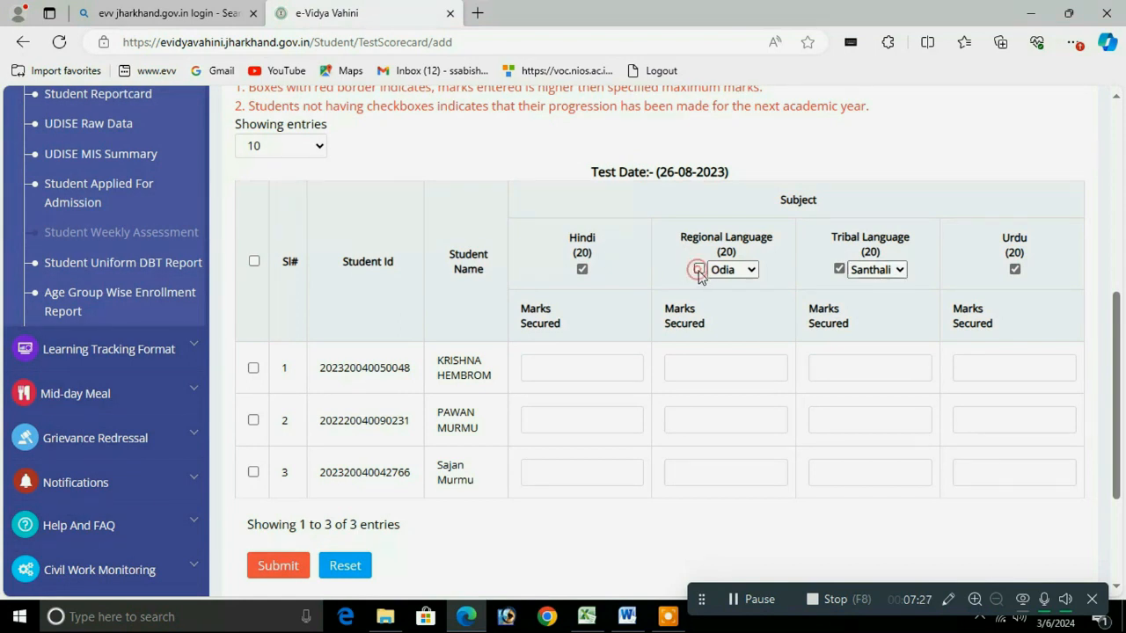
pyautogui.click(839, 269)
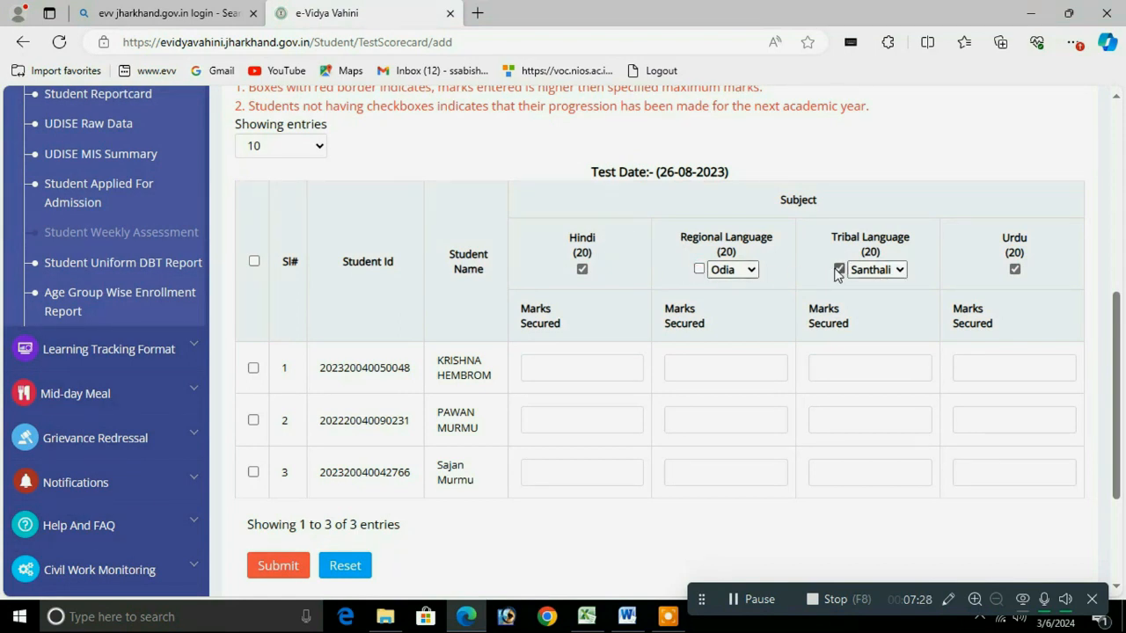
pyautogui.click(1015, 271)
pyautogui.click(552, 368)
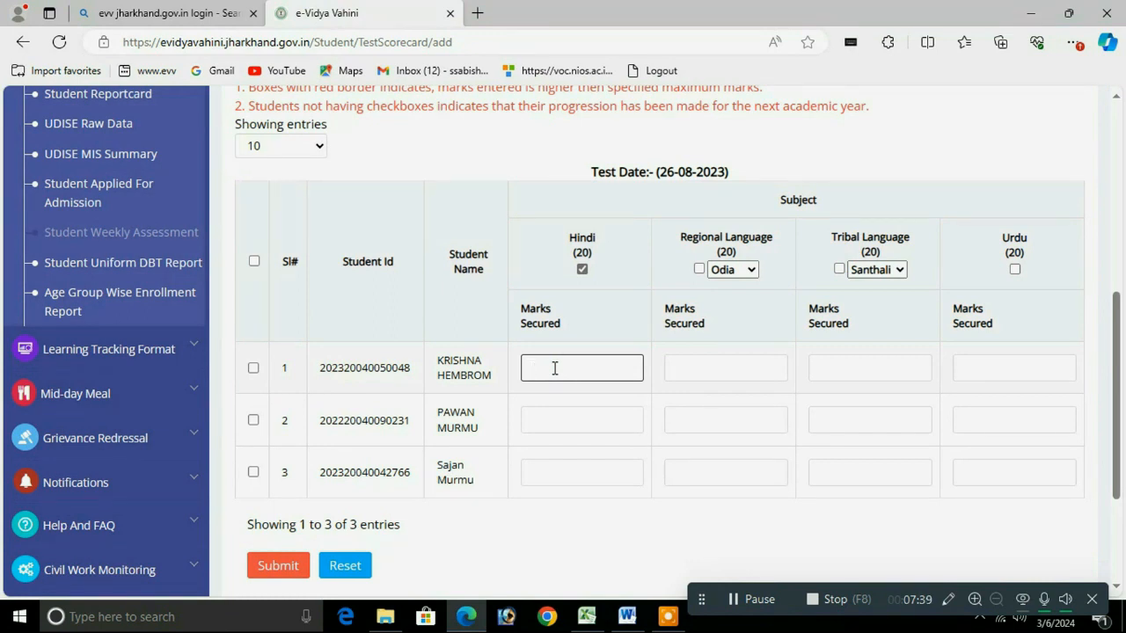
# Step: Enter Hindi marks 6, 5 and 7, select all three students, and submit with confirmation
pyautogui.write('6')
pyautogui.click(533, 424)
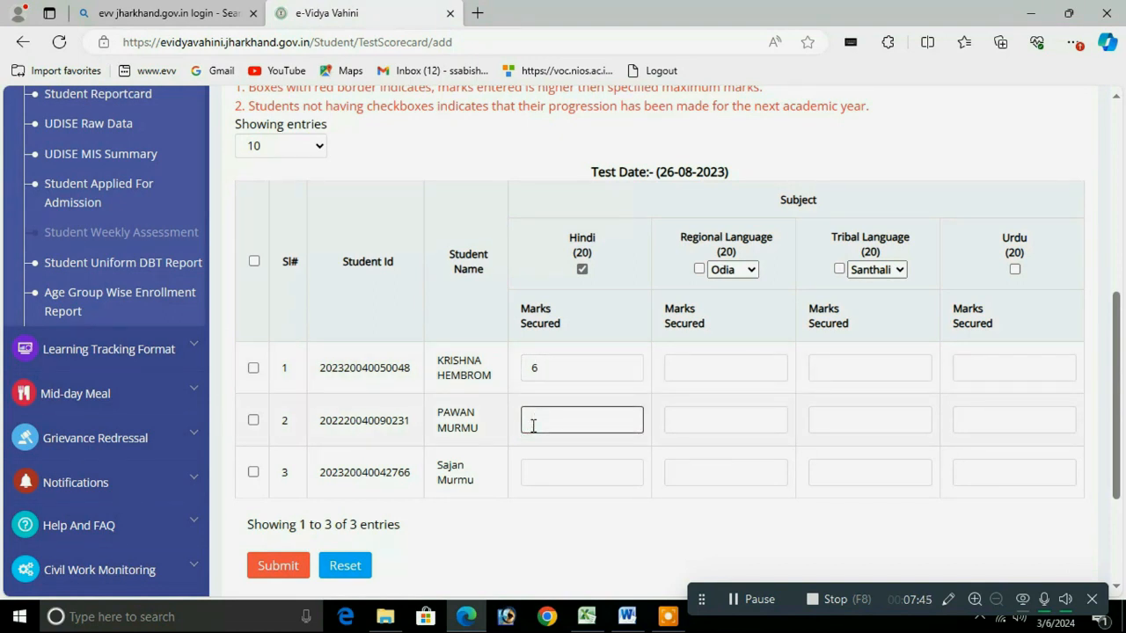
pyautogui.write('5')
pyautogui.click(551, 475)
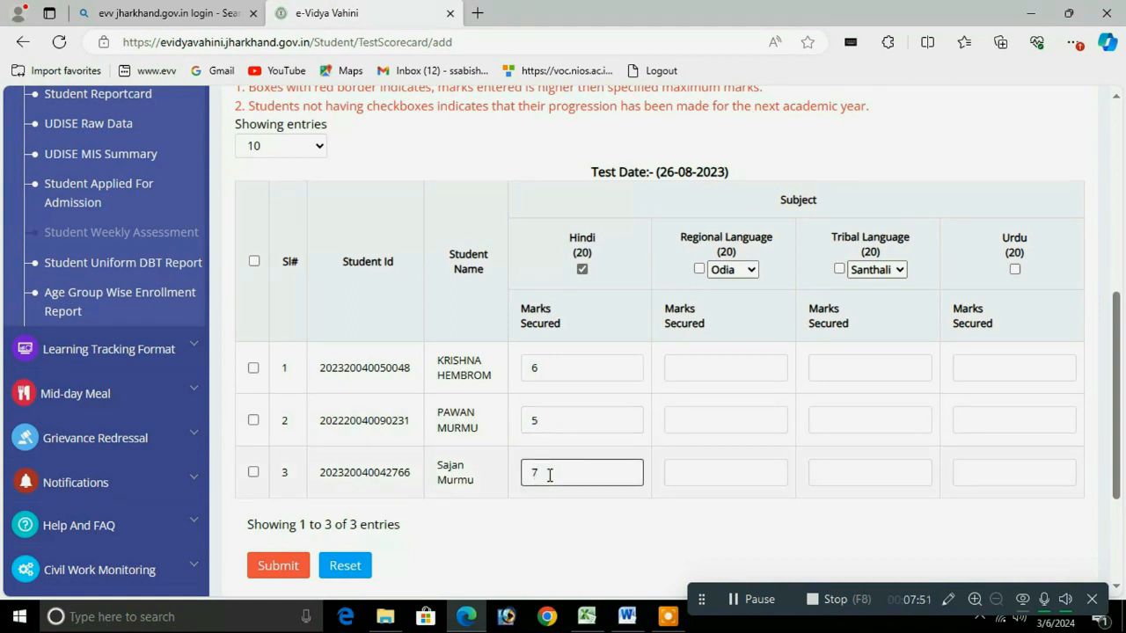
pyautogui.click(254, 261)
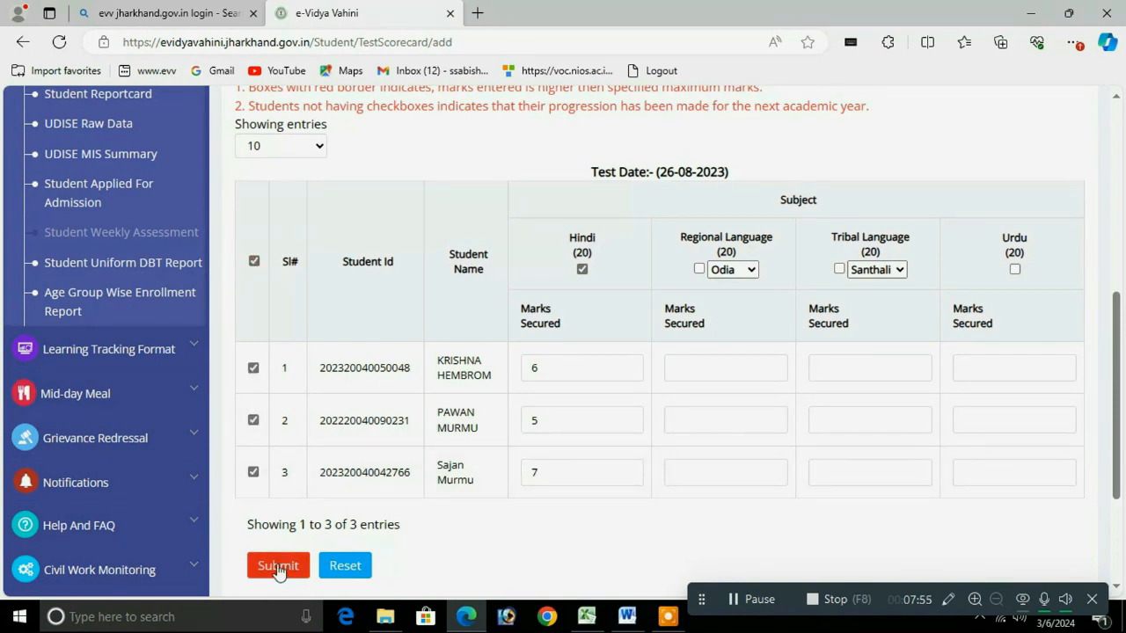
pyautogui.click(280, 571)
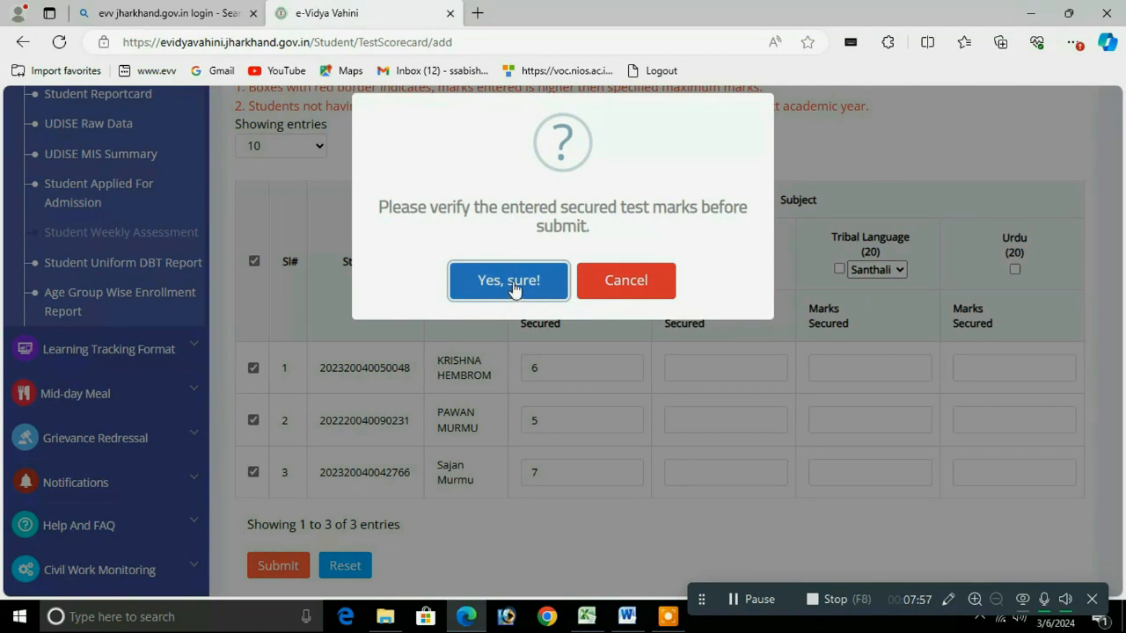
pyautogui.click(510, 297)
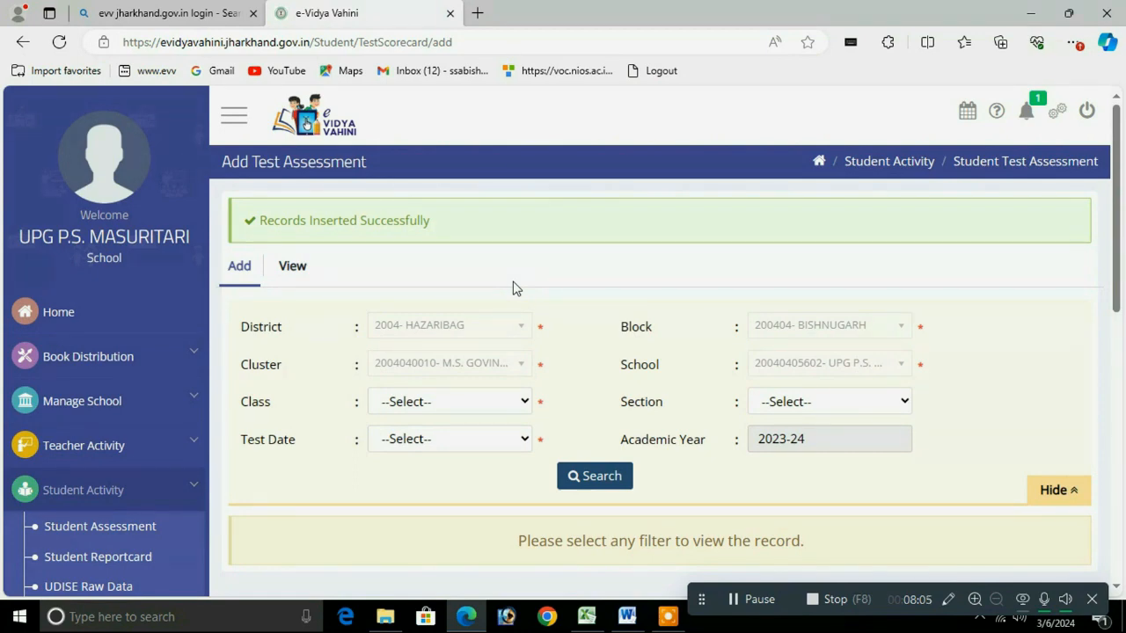
# Step: Filter to Class 2, section A, test date 09-09-2023(FA1) and search for the students
pyautogui.click(436, 401)
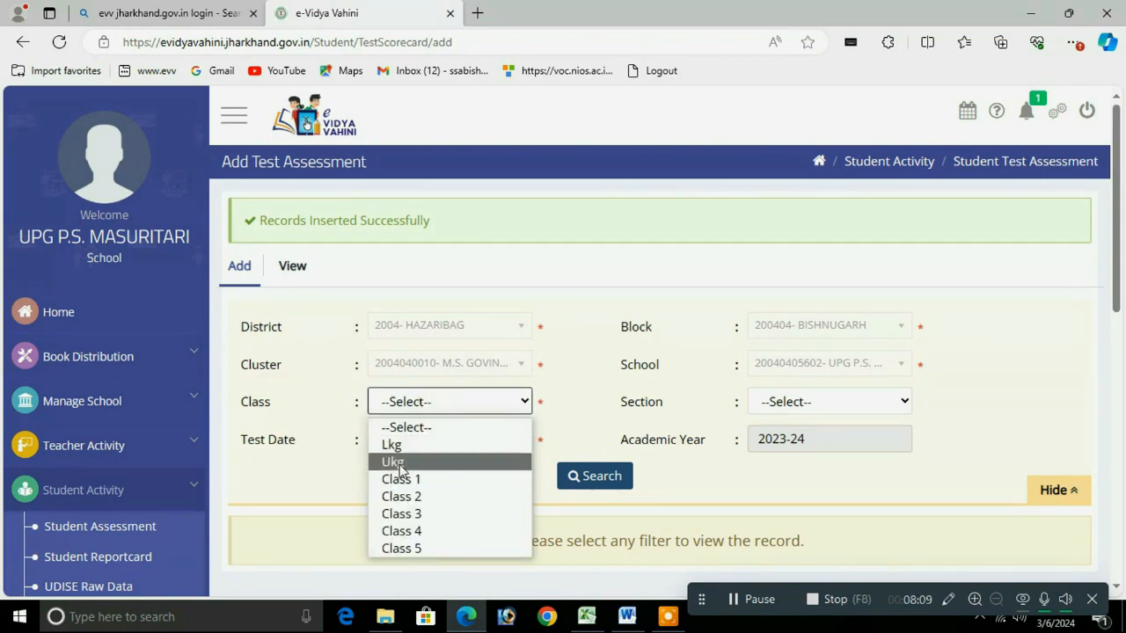
pyautogui.click(401, 497)
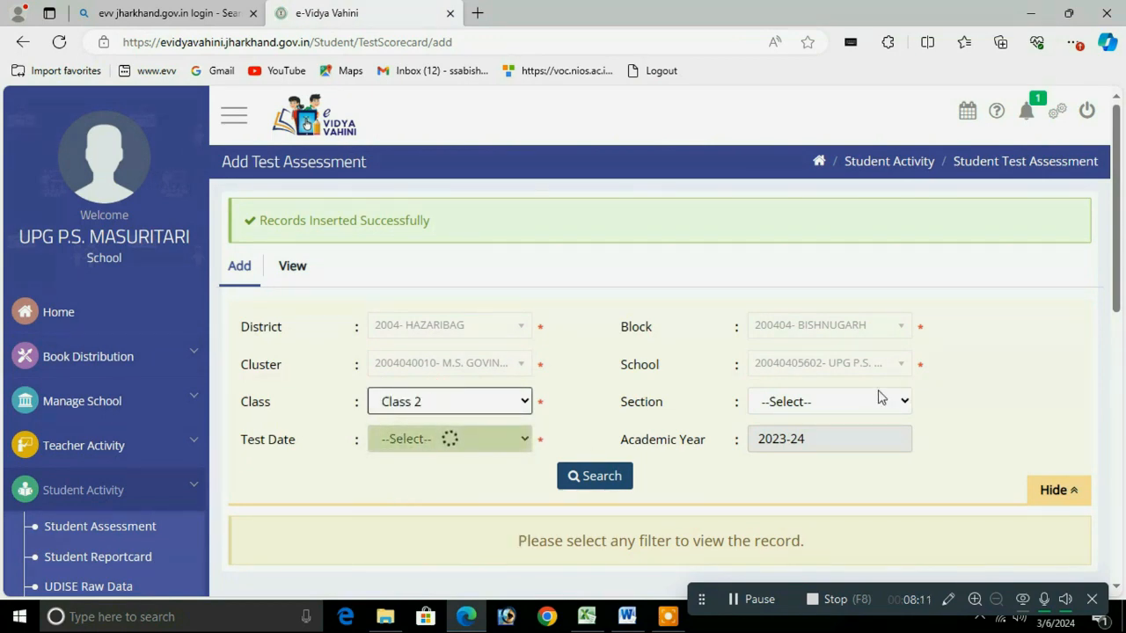
pyautogui.click(865, 401)
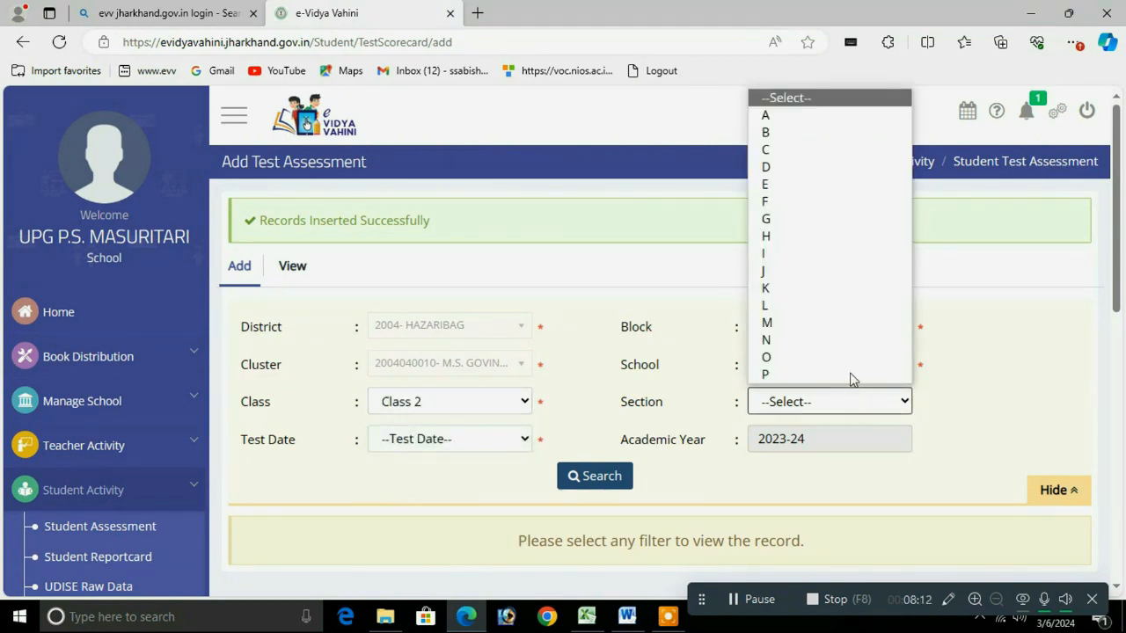
pyautogui.click(768, 116)
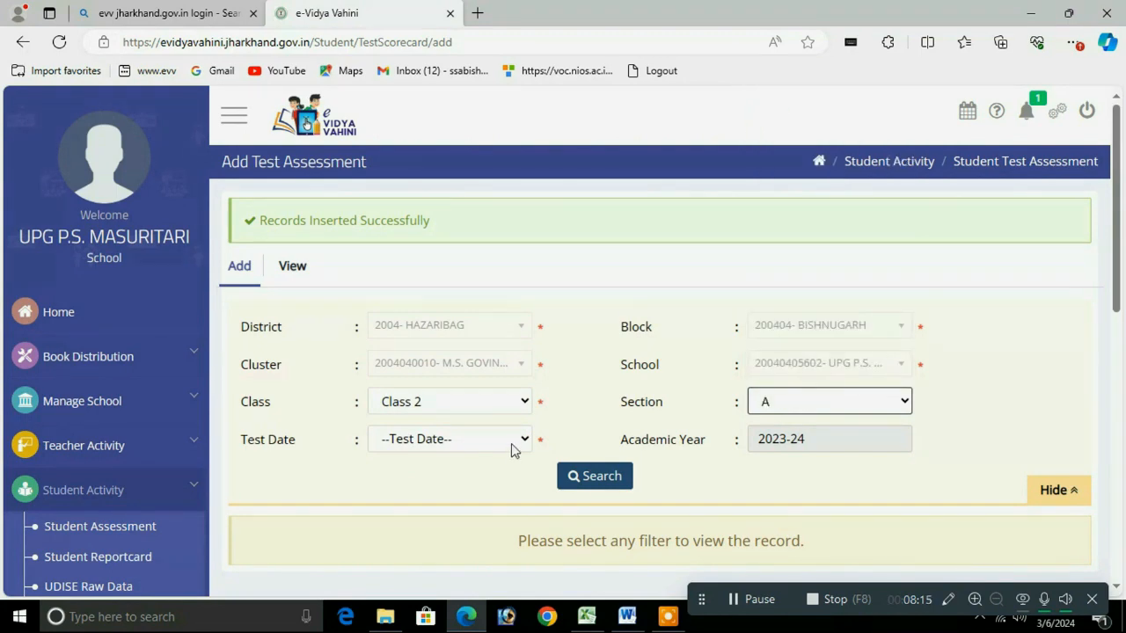
pyautogui.click(446, 448)
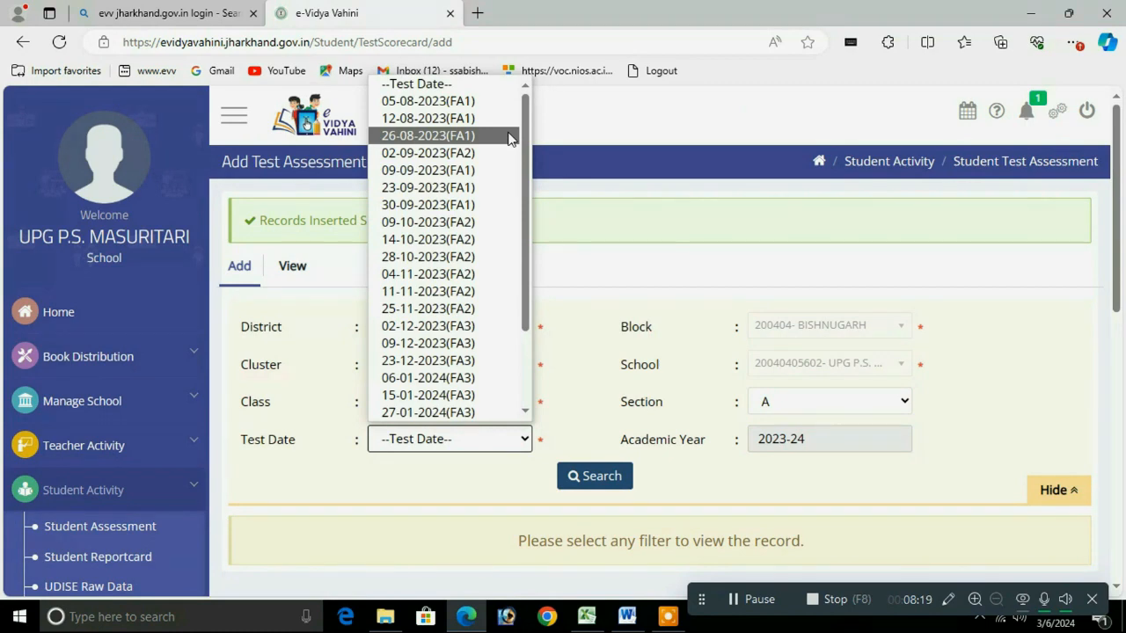
pyautogui.click(458, 173)
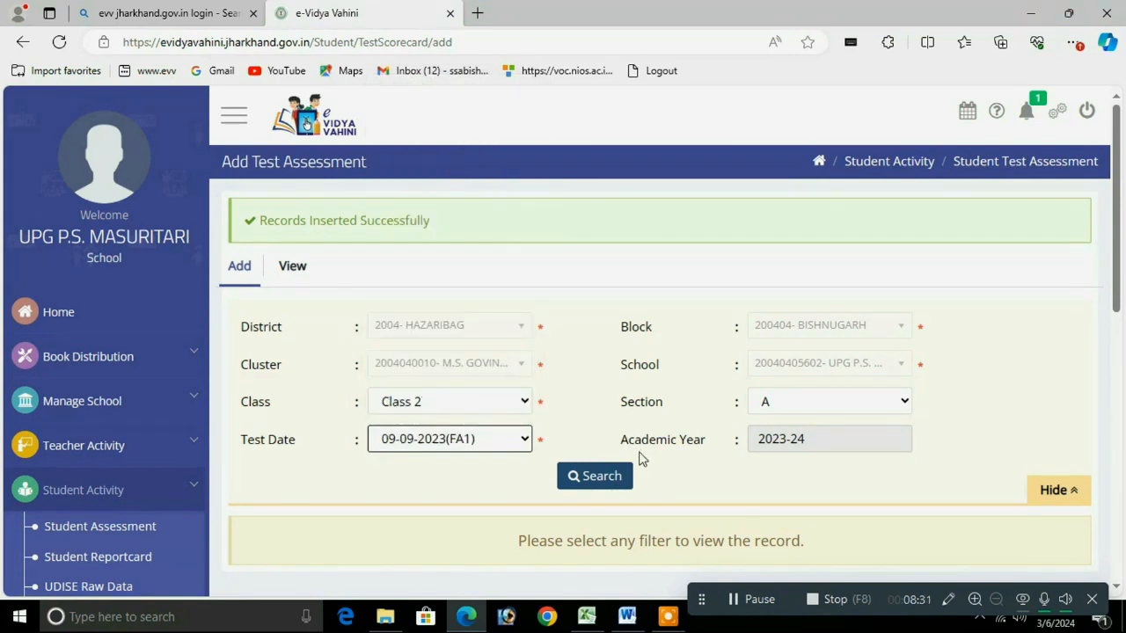
pyautogui.click(589, 477)
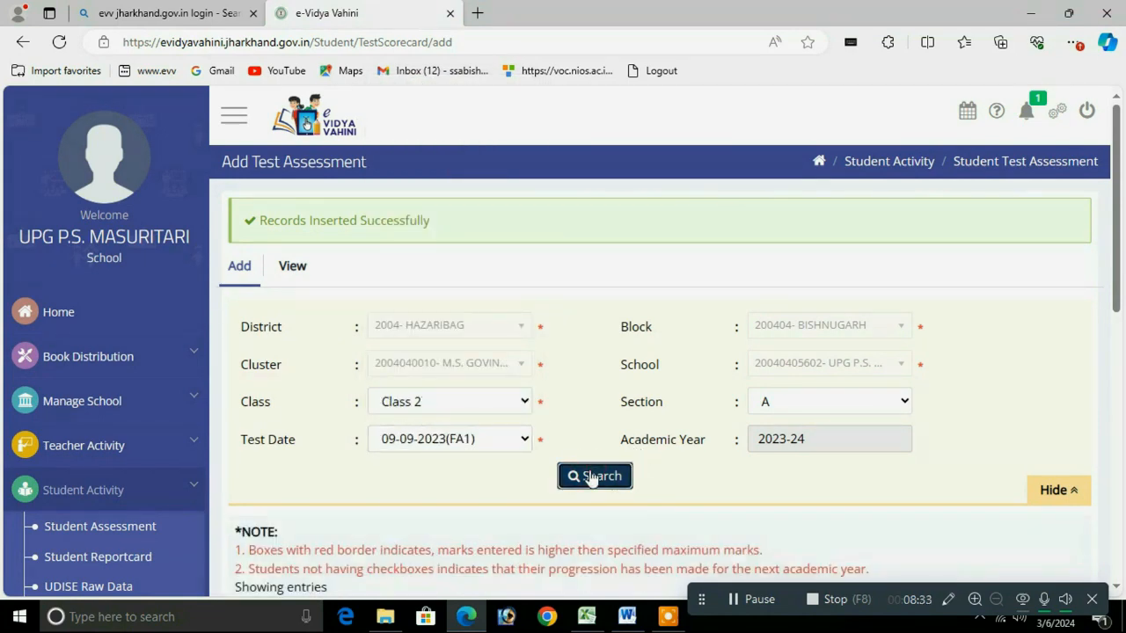
pyautogui.moveTo(1116, 228); pyautogui.dragTo(1109, 438)
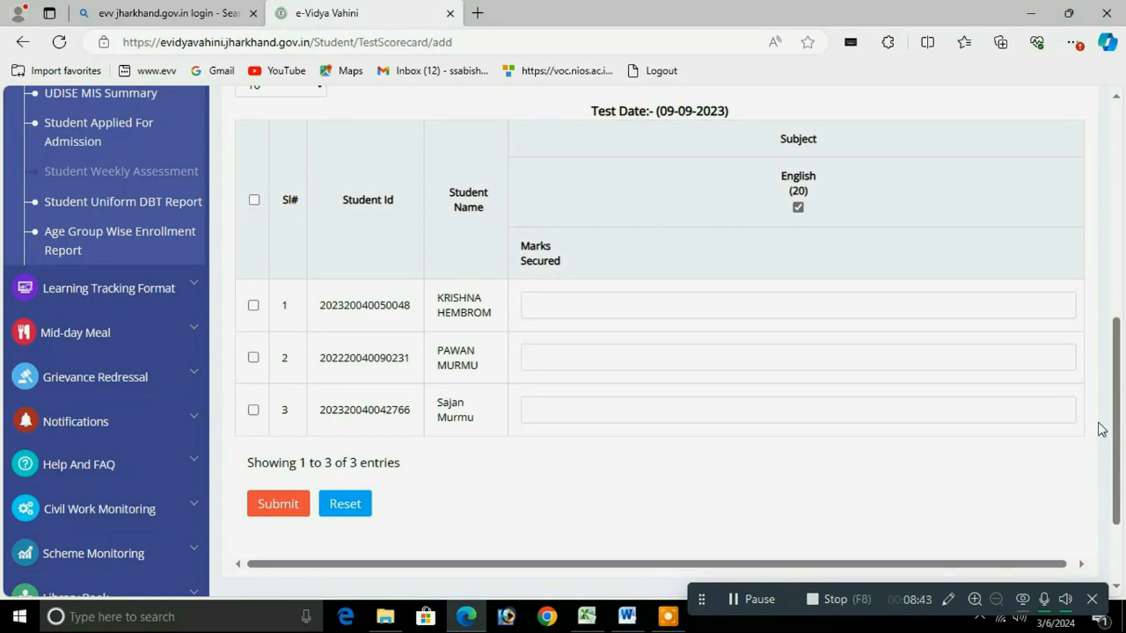
pyautogui.moveTo(1119, 410); pyautogui.dragTo(1093, 278)
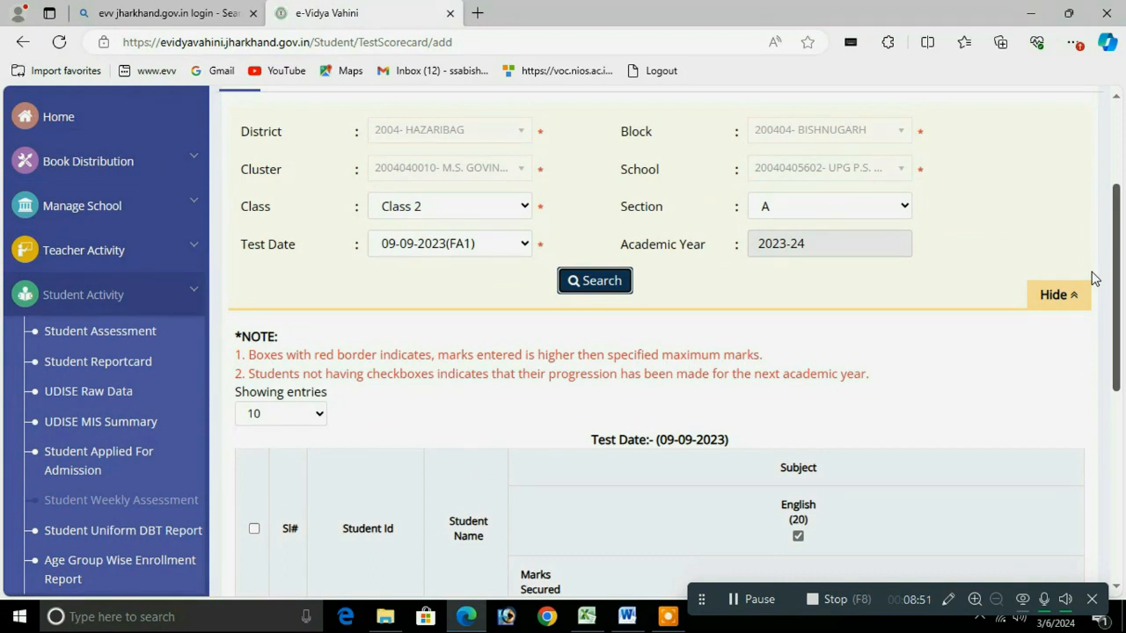
pyautogui.moveTo(1092, 272); pyautogui.dragTo(1092, 271)
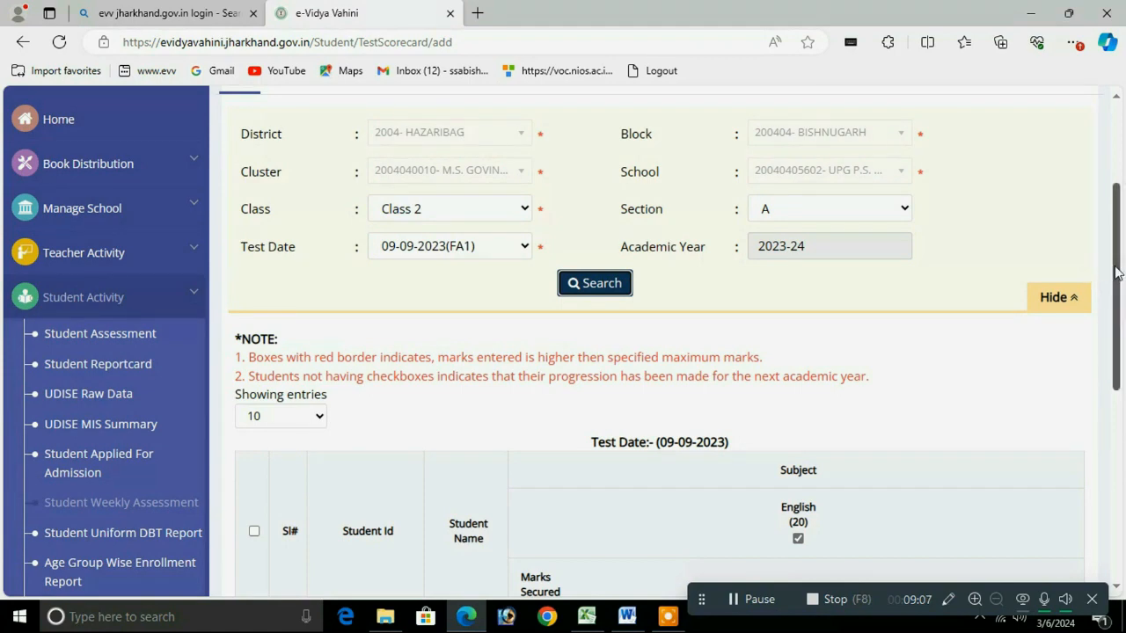
pyautogui.moveTo(1114, 298); pyautogui.dragTo(1114, 390)
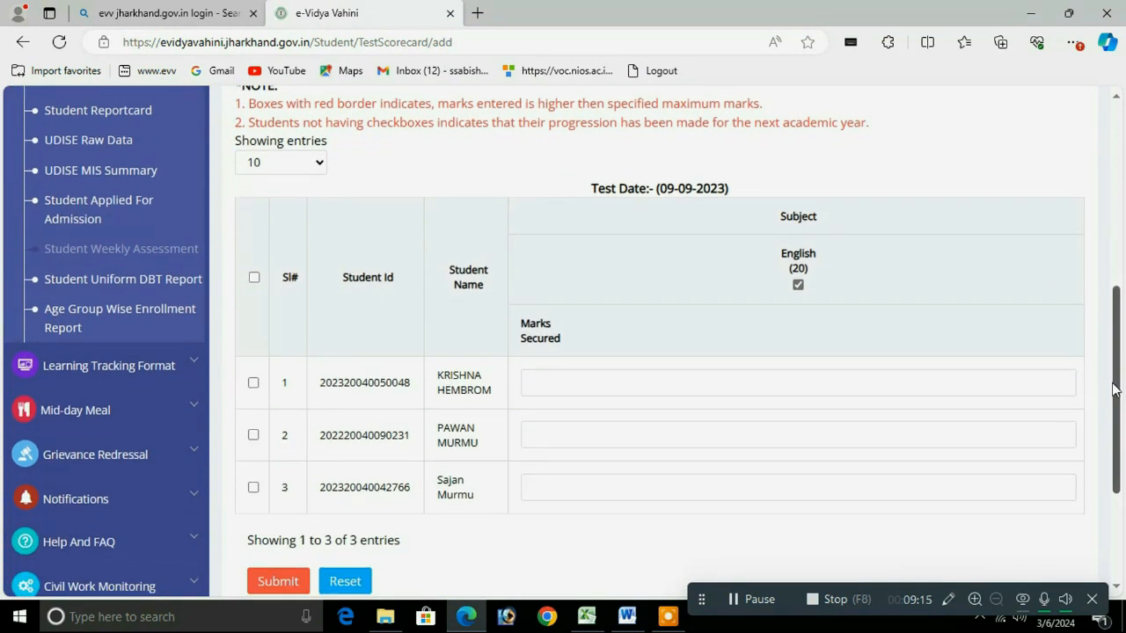
# Step: Enter English marks 5, 5 and 4, select all three students, and submit with confirmation
pyautogui.click(552, 382)
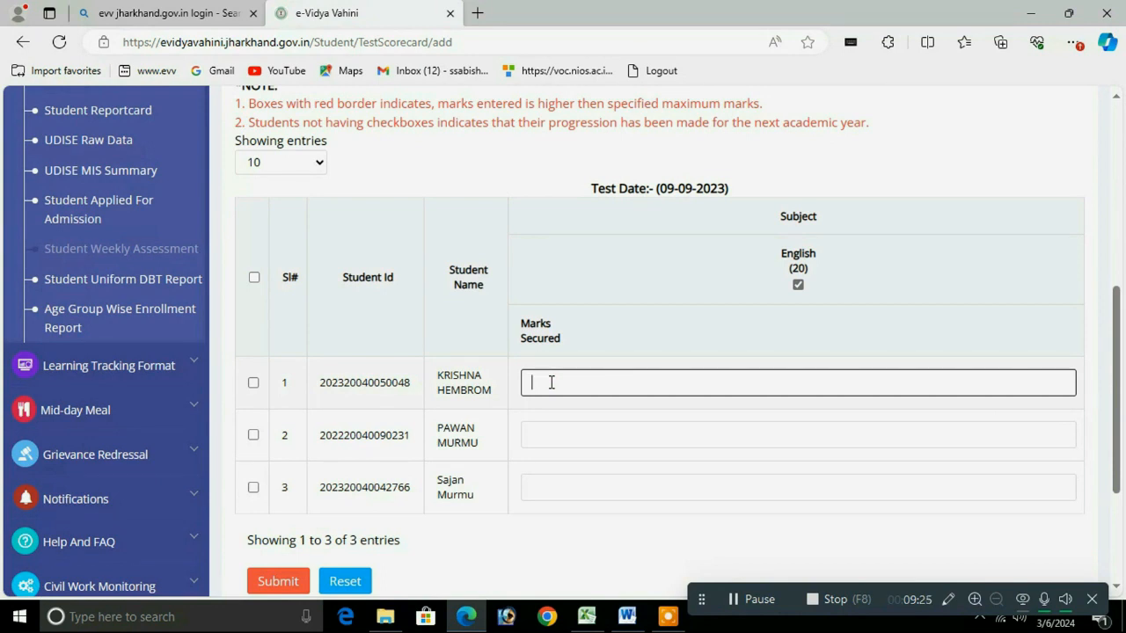
pyautogui.write('5')
pyautogui.click(555, 431)
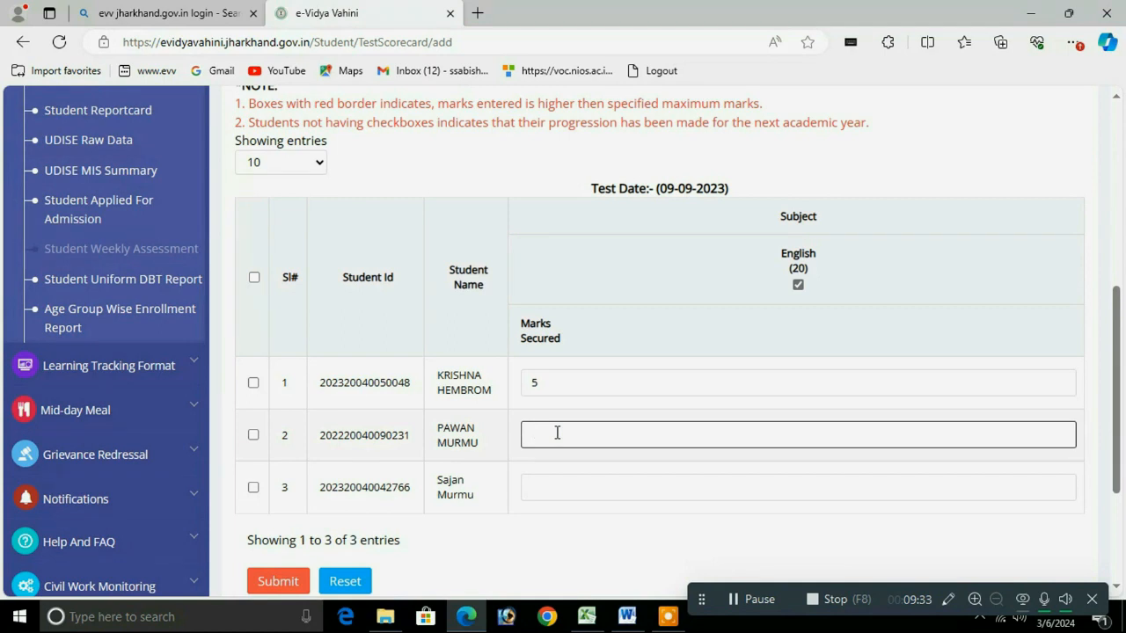
pyautogui.write('5')
pyautogui.click(549, 490)
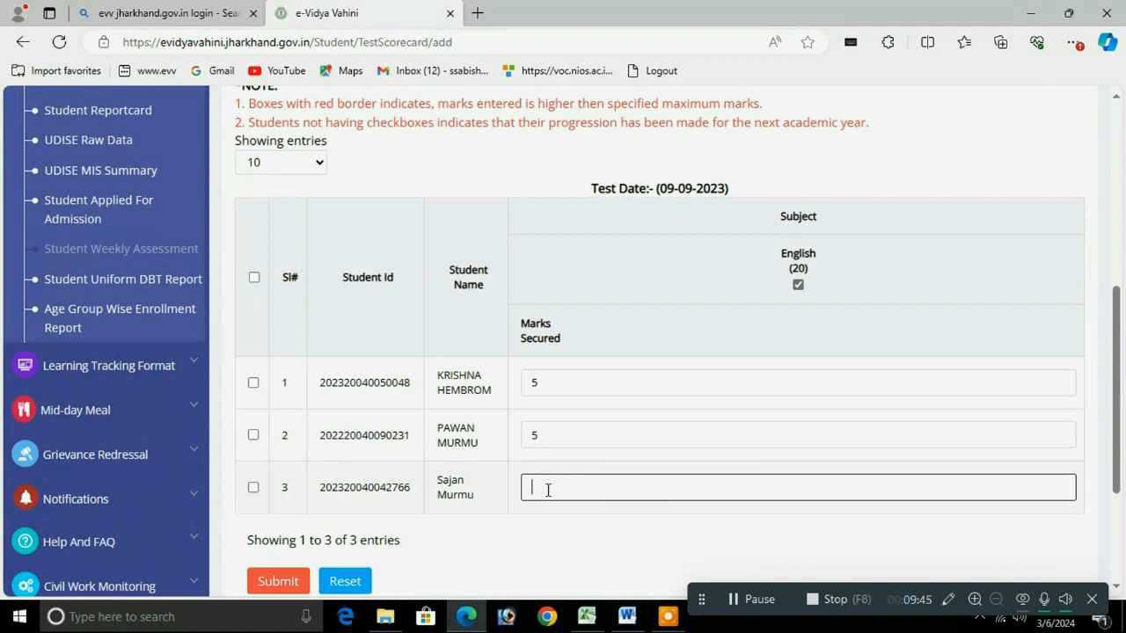
pyautogui.write('4')
pyautogui.click(254, 277)
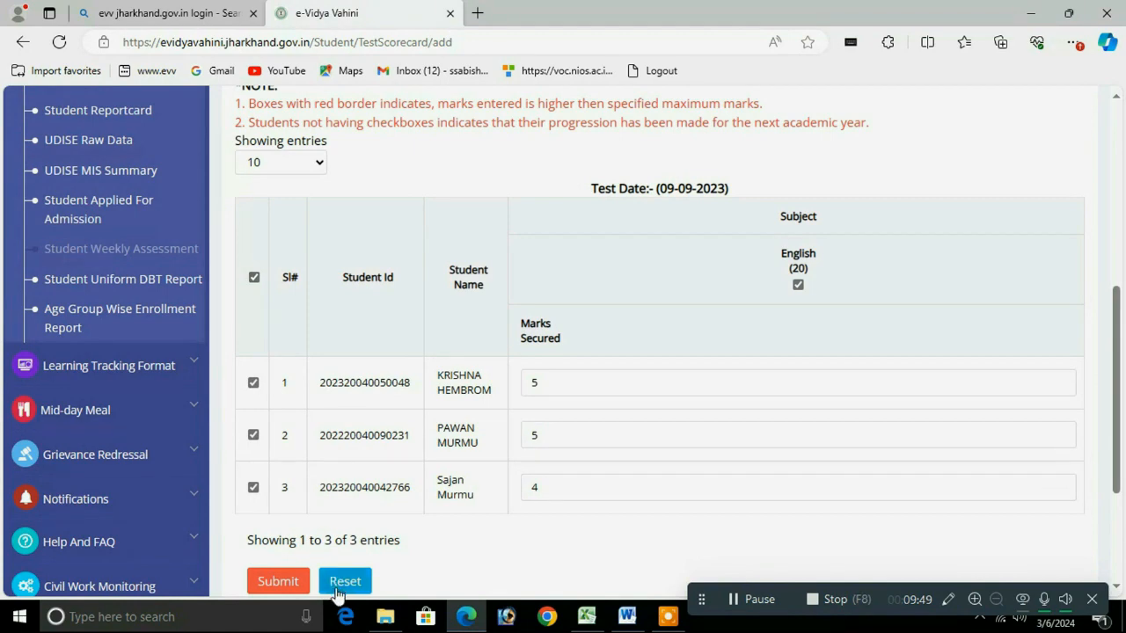
pyautogui.click(278, 582)
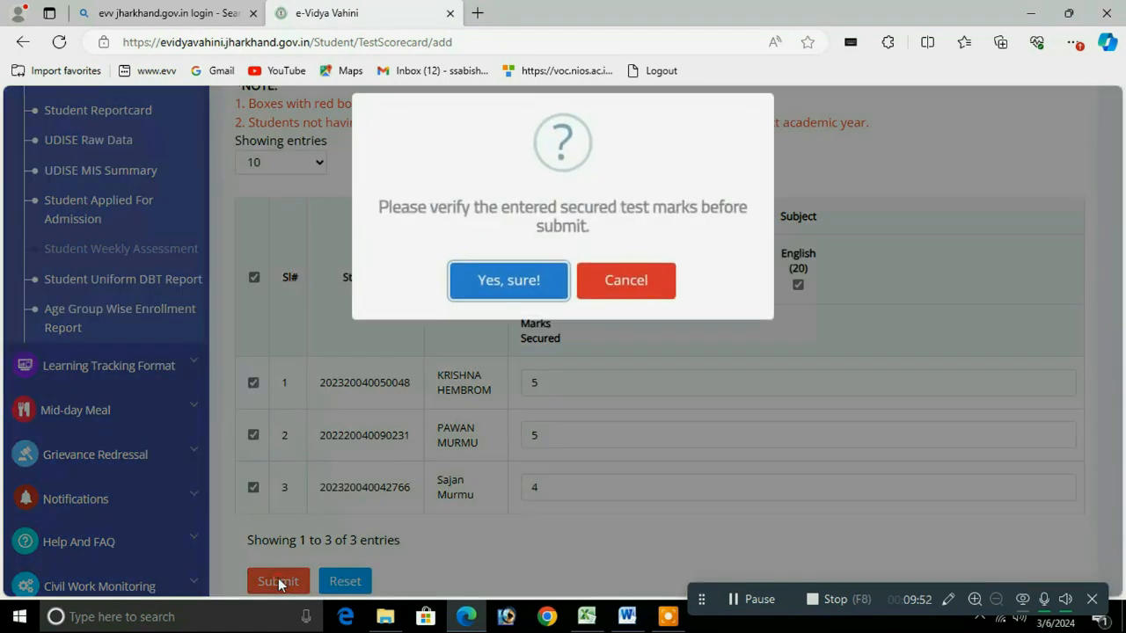
pyautogui.click(518, 287)
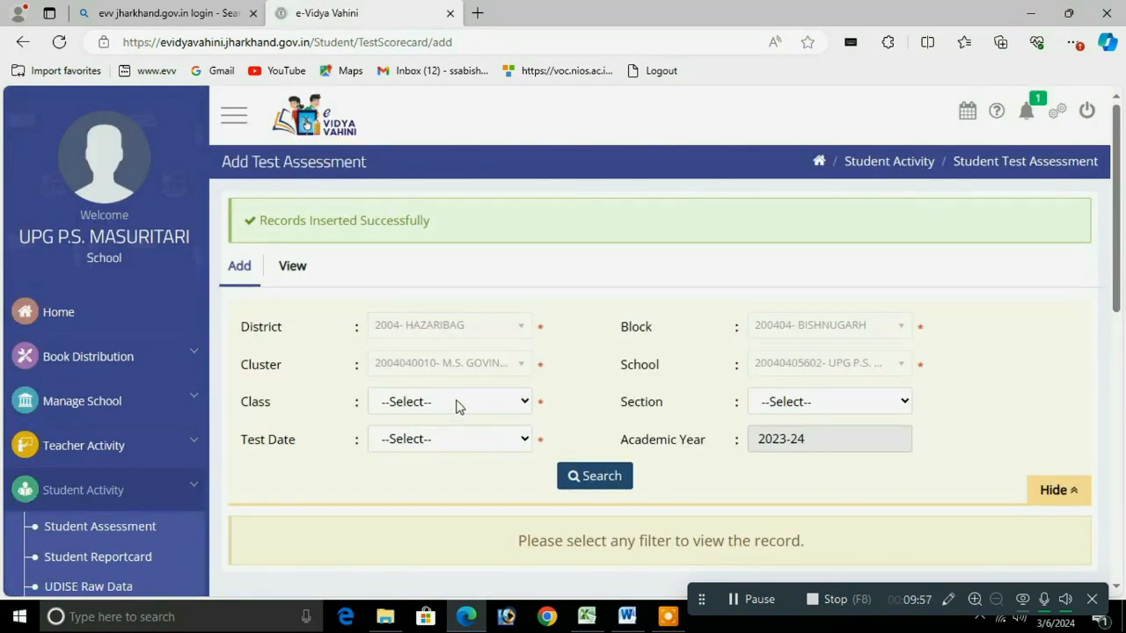
# Step: Choose Class 2, section A and test date 23-09-2023(FA1) in the filters
pyautogui.click(451, 403)
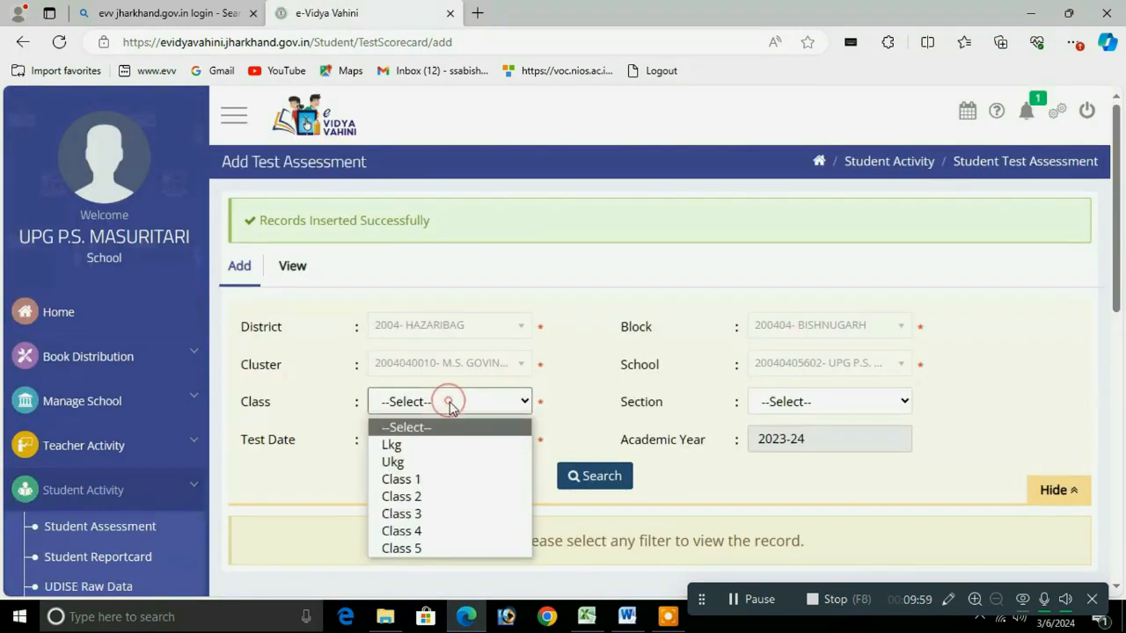
pyautogui.click(423, 498)
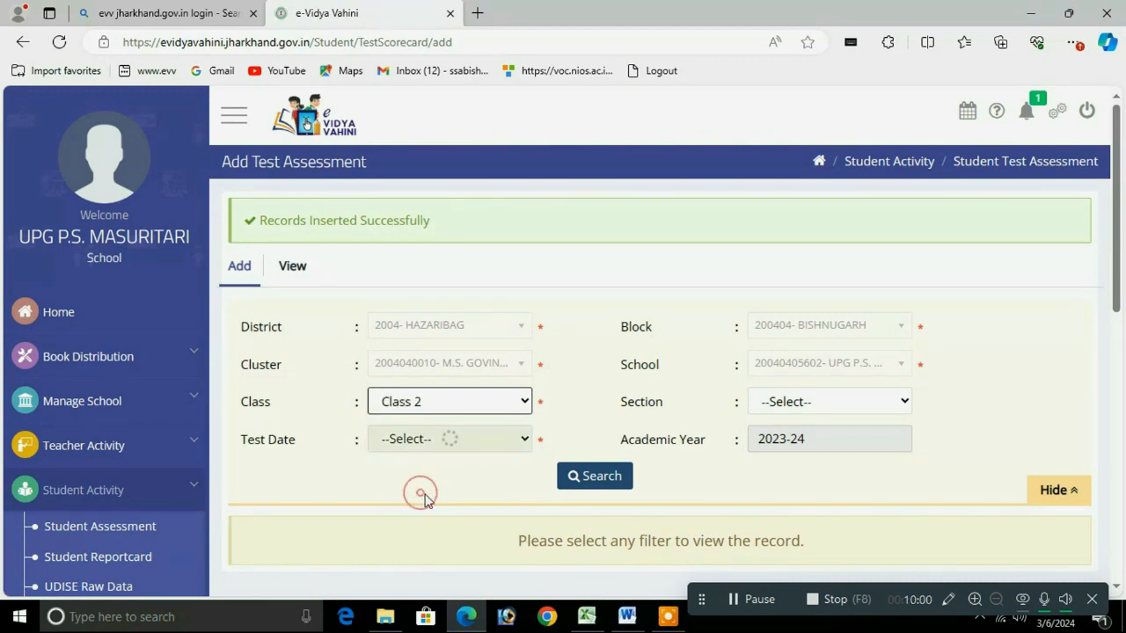
pyautogui.click(809, 404)
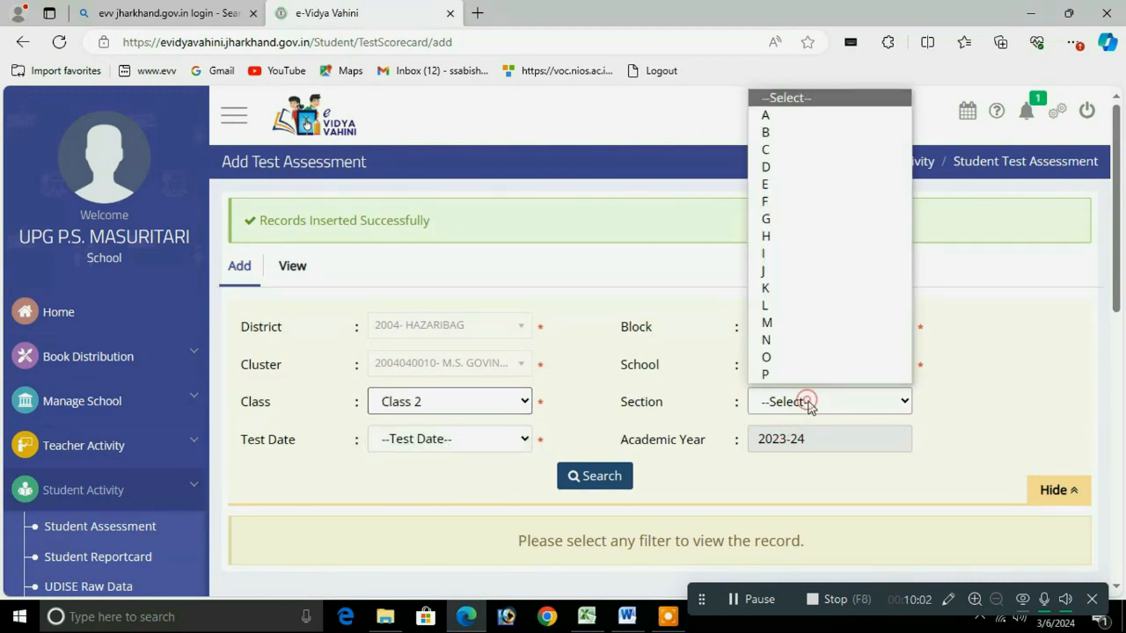
pyautogui.click(786, 126)
pyautogui.click(437, 440)
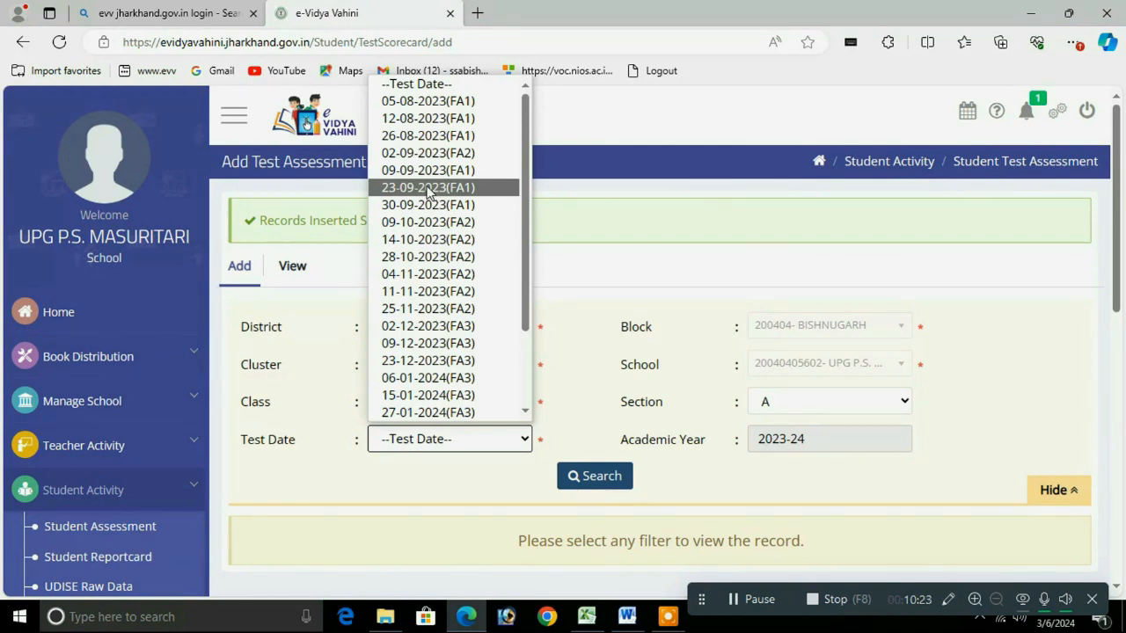
pyautogui.click(428, 189)
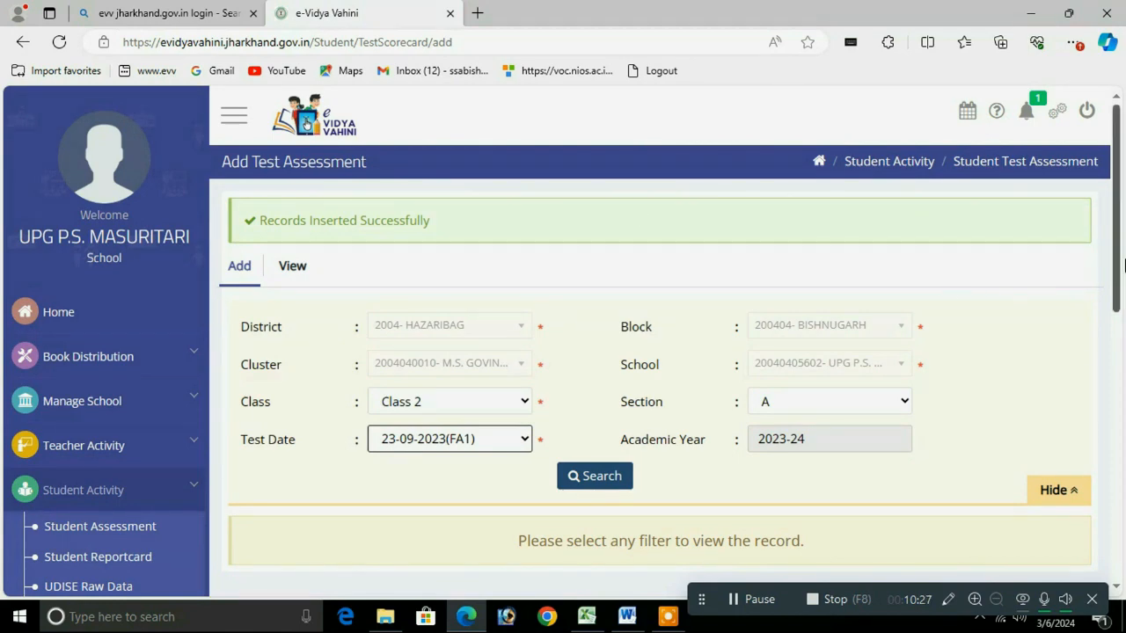
# Step: Load the 23-09-2023 students and untick Regional Language, Tribal Language and Urdu, leaving Hindi
pyautogui.moveTo(1113, 248); pyautogui.dragTo(1112, 335)
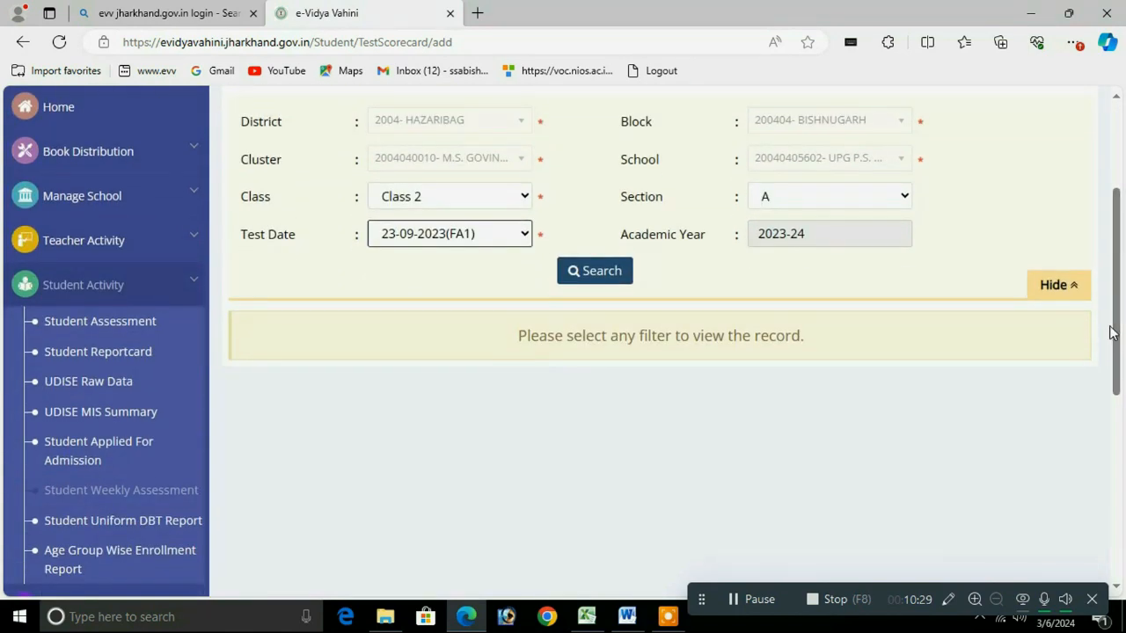
pyautogui.click(578, 278)
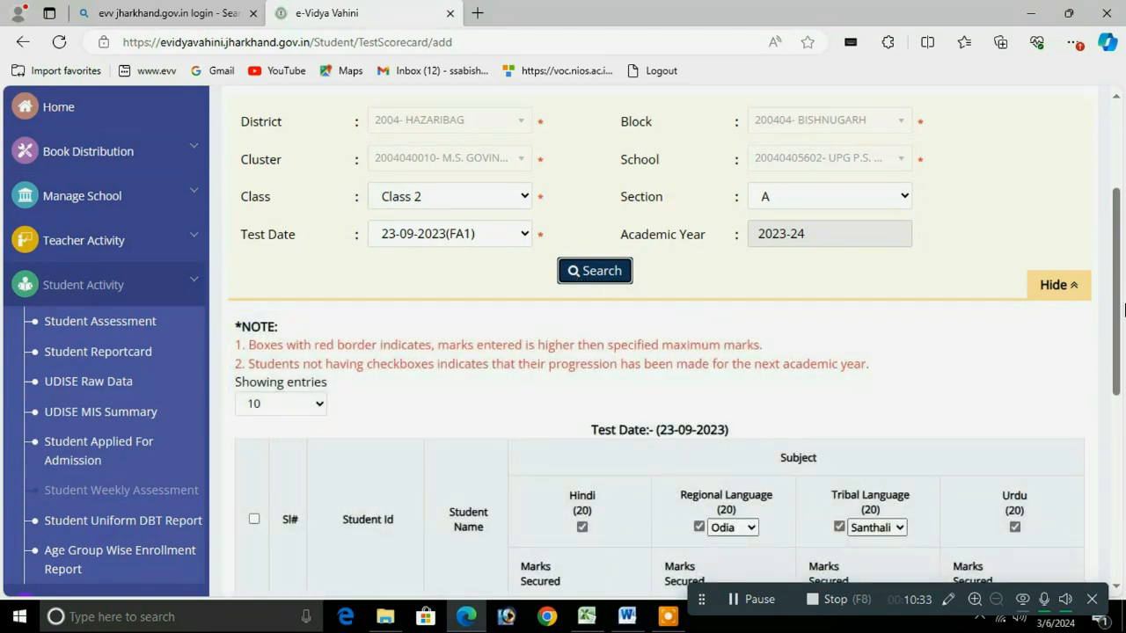
pyautogui.moveTo(1117, 231); pyautogui.dragTo(1116, 348)
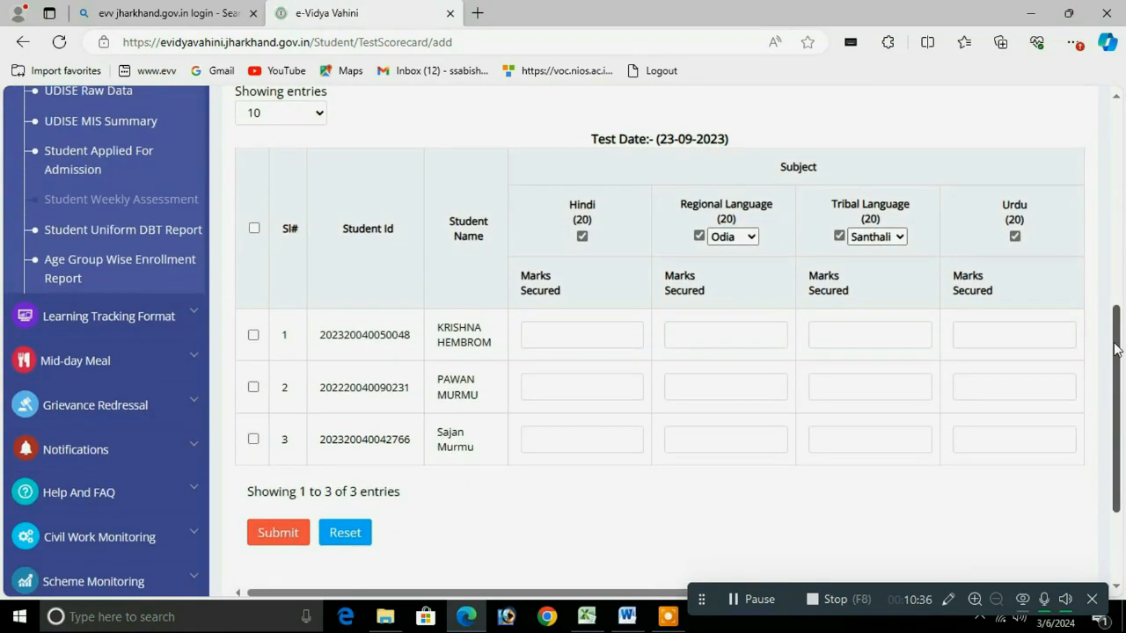
pyautogui.click(698, 236)
pyautogui.click(840, 236)
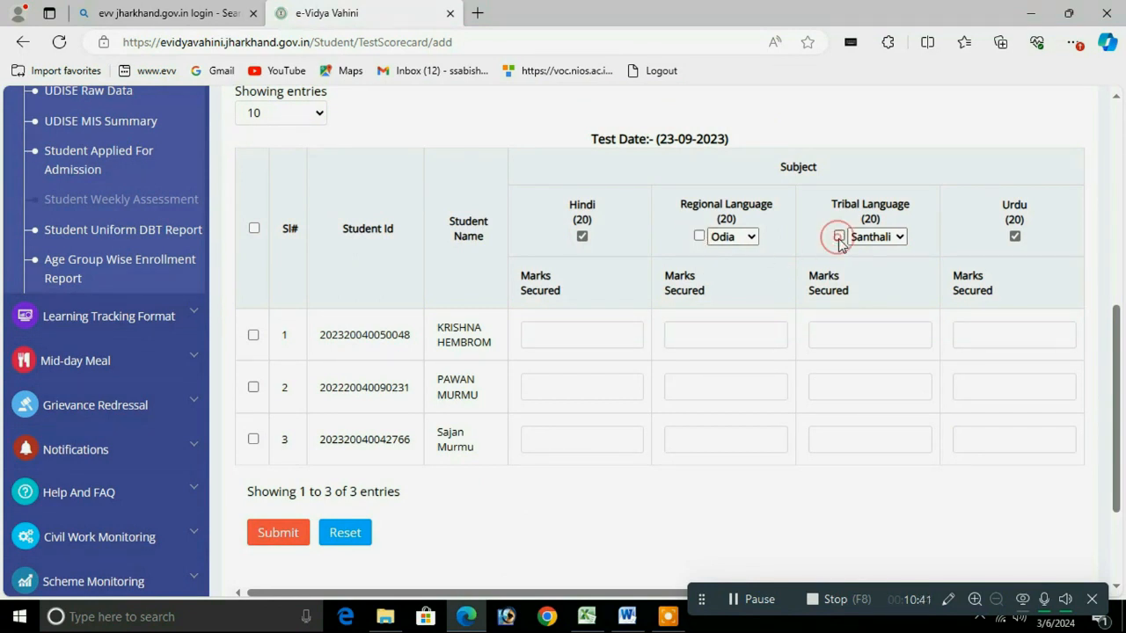
pyautogui.click(1016, 236)
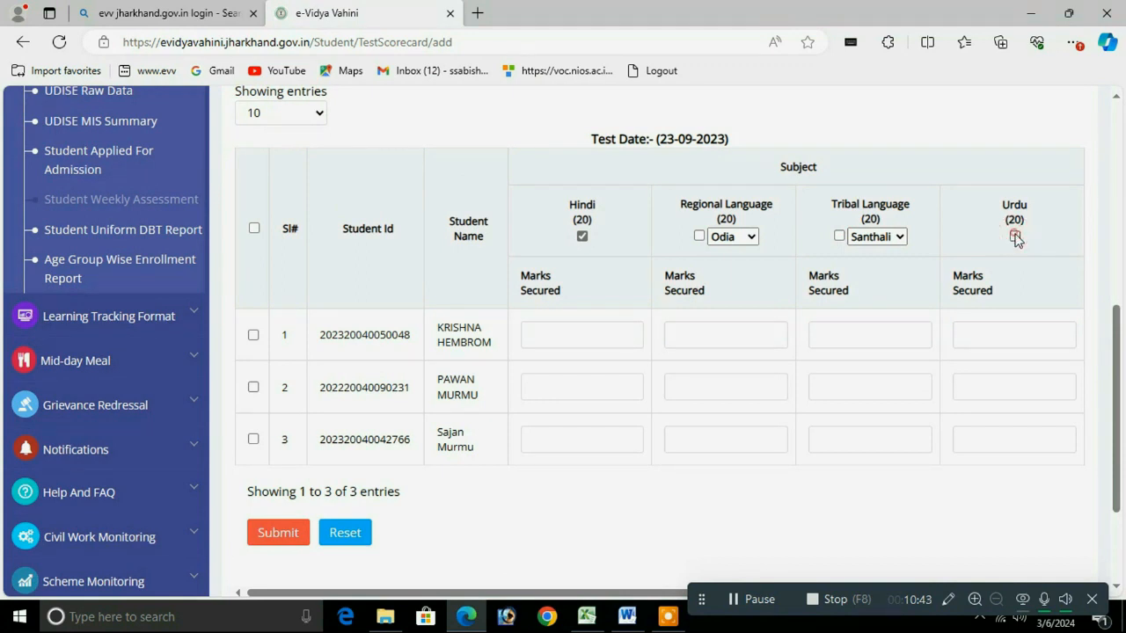
pyautogui.click(601, 346)
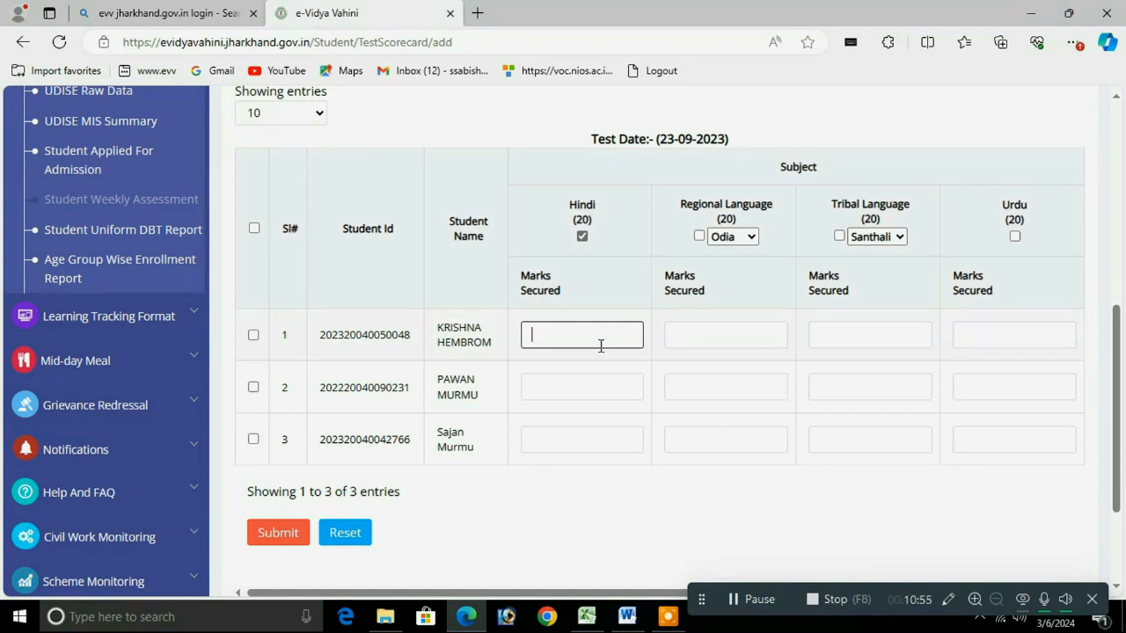
# Step: Enter Hindi marks 9, 7 and 5, select all three students, and submit with confirmation
pyautogui.write('9')
pyautogui.click(565, 392)
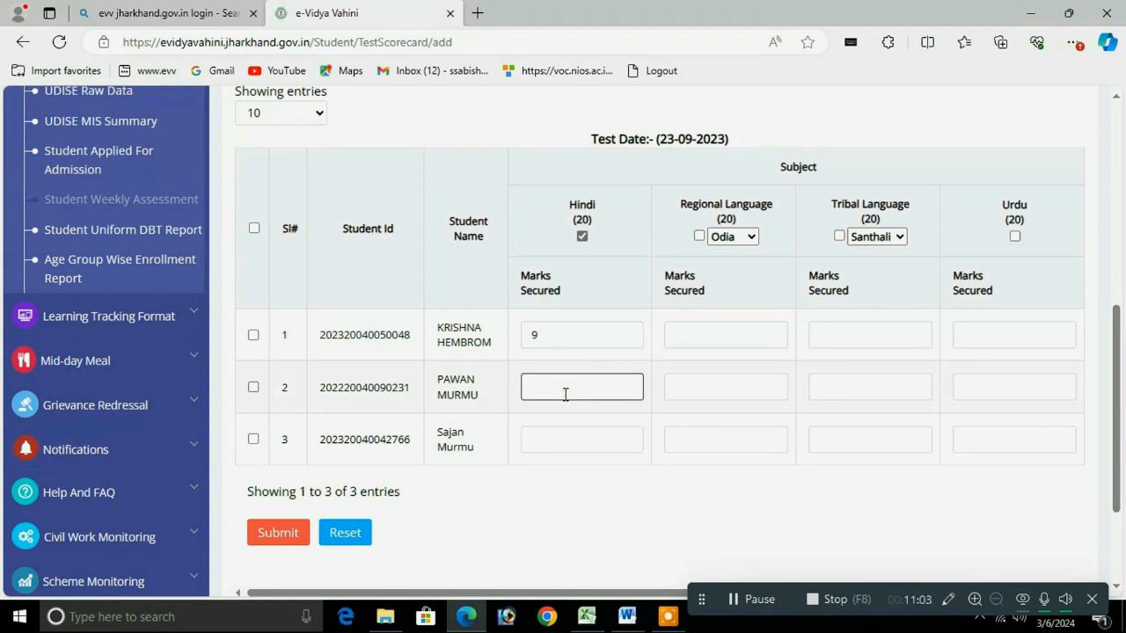
pyautogui.write('7')
pyautogui.click(548, 442)
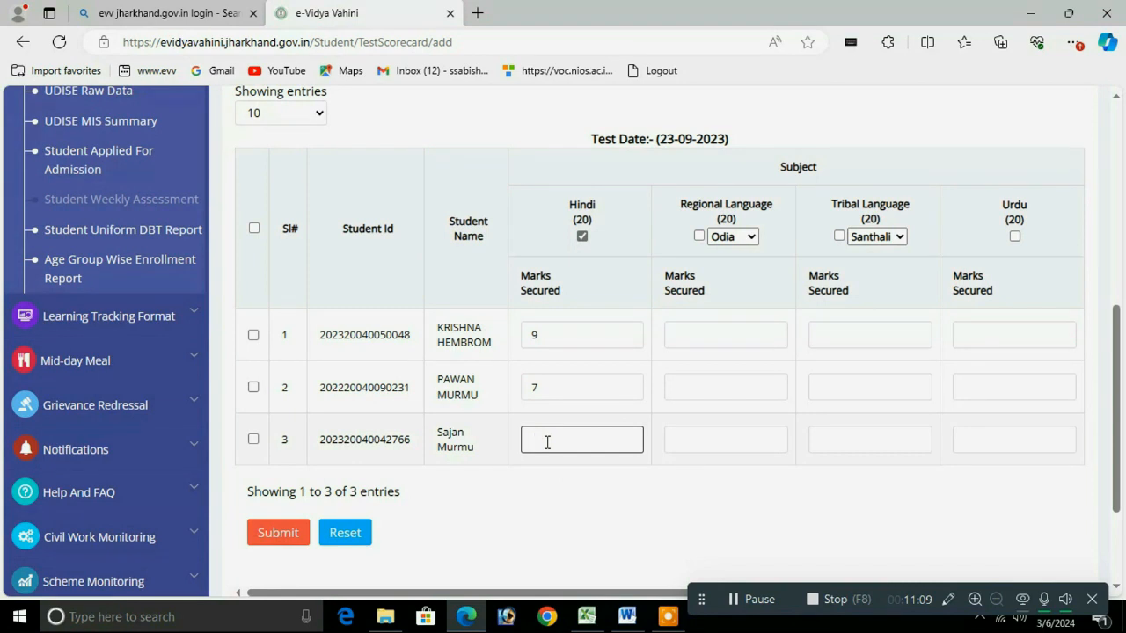
pyautogui.write('5')
pyautogui.click(254, 230)
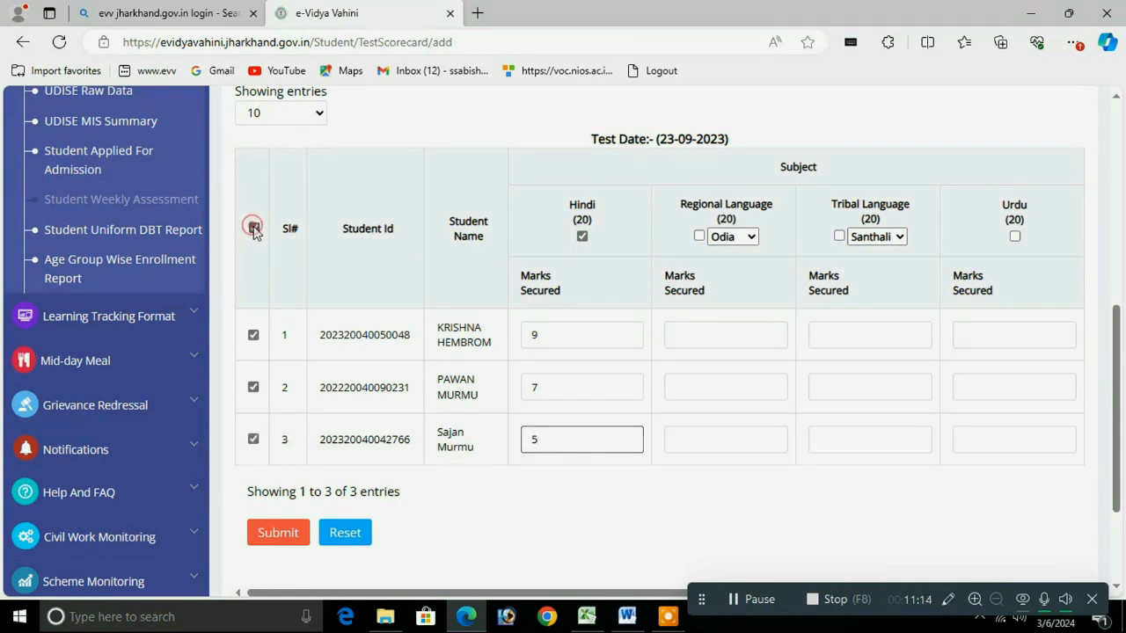
pyautogui.click(269, 532)
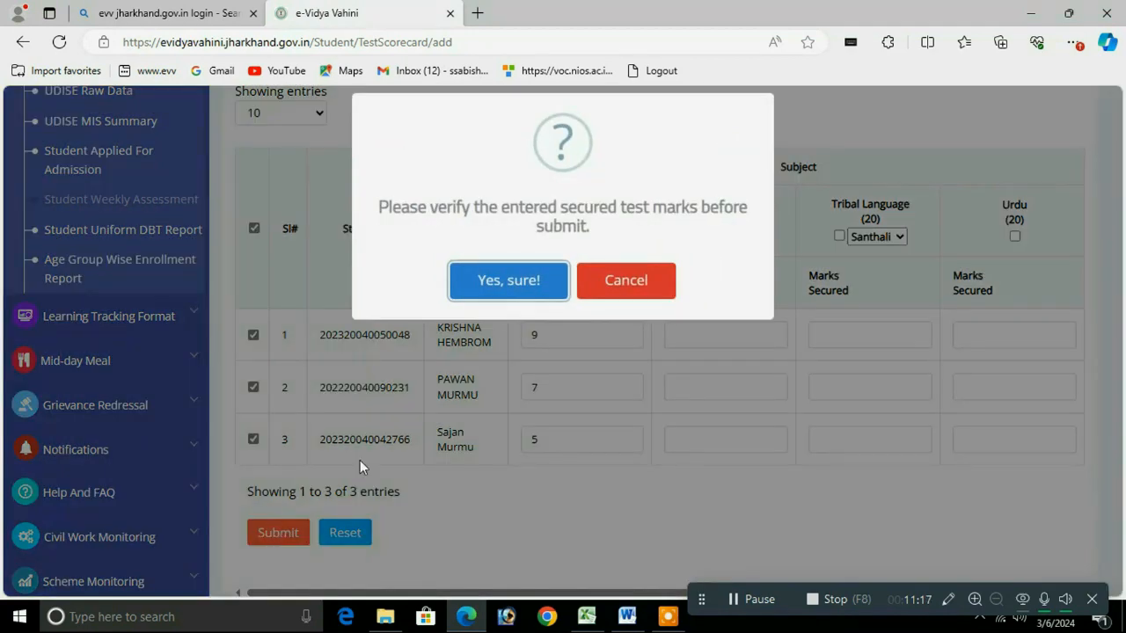
pyautogui.click(520, 288)
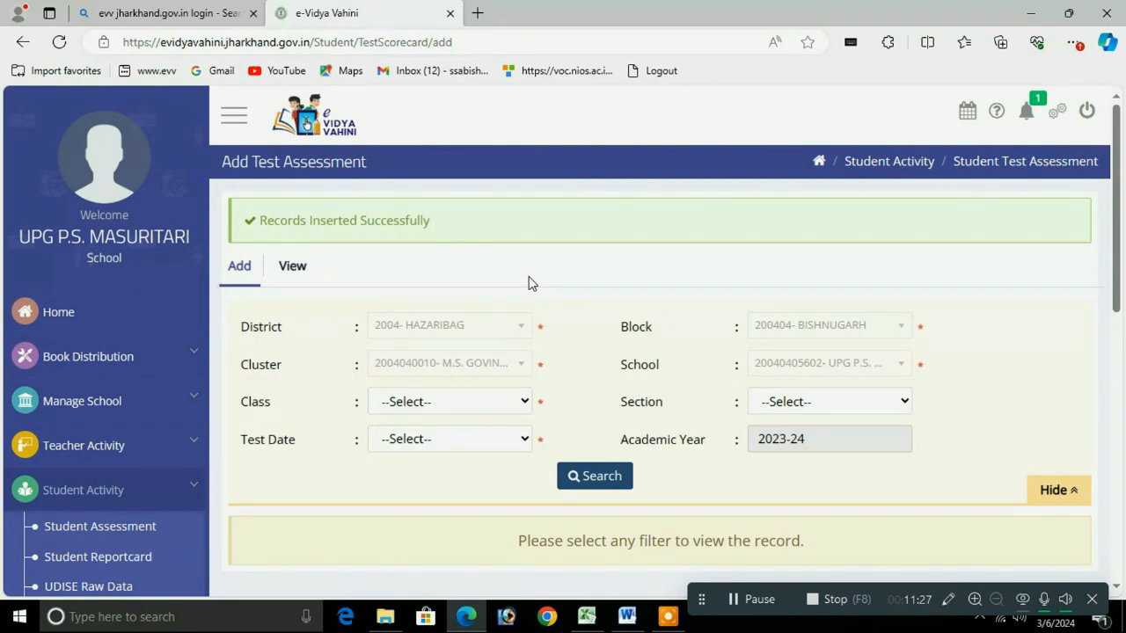
# Step: Search Class 2, section A, test date 30-09-2023(FA1) and scroll to the Mathematics marks table
pyautogui.click(434, 402)
pyautogui.click(417, 498)
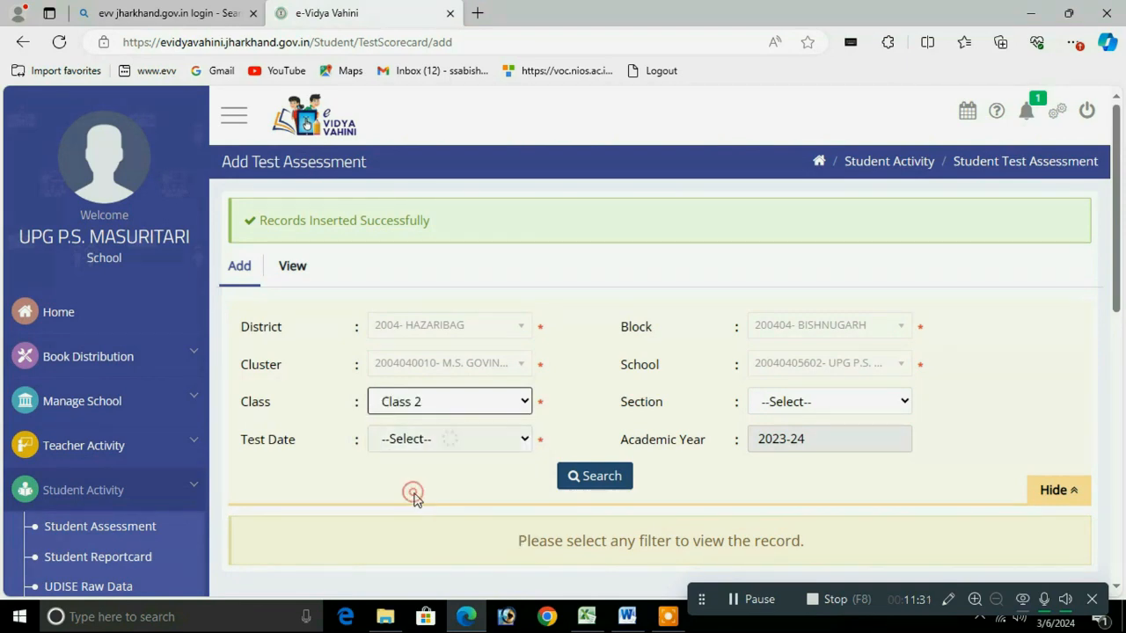
pyautogui.click(794, 404)
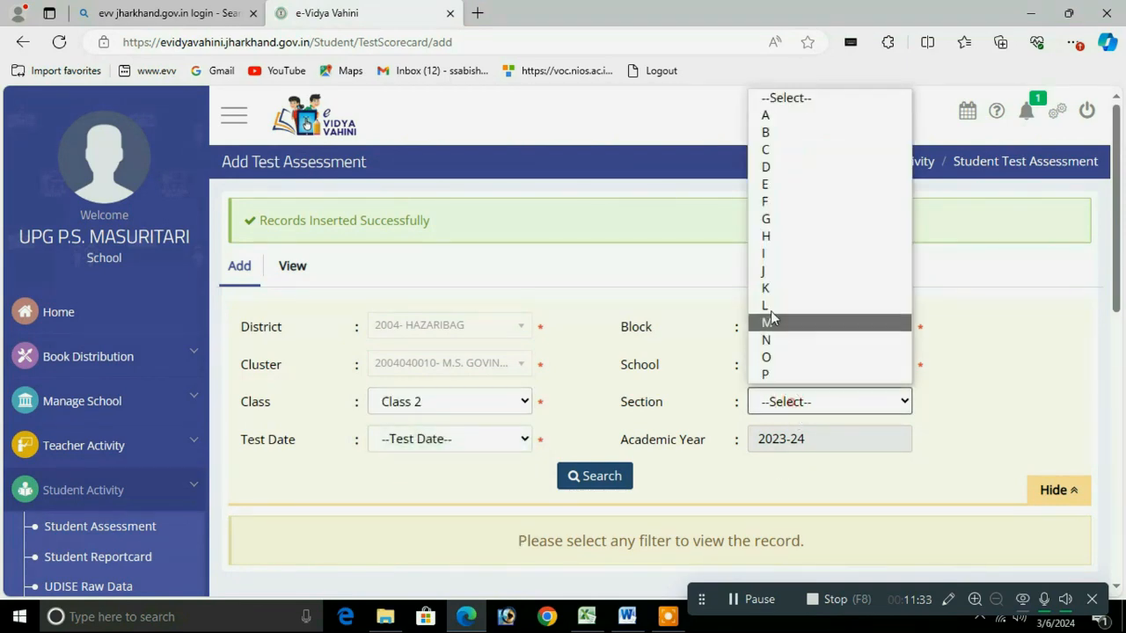
pyautogui.click(766, 115)
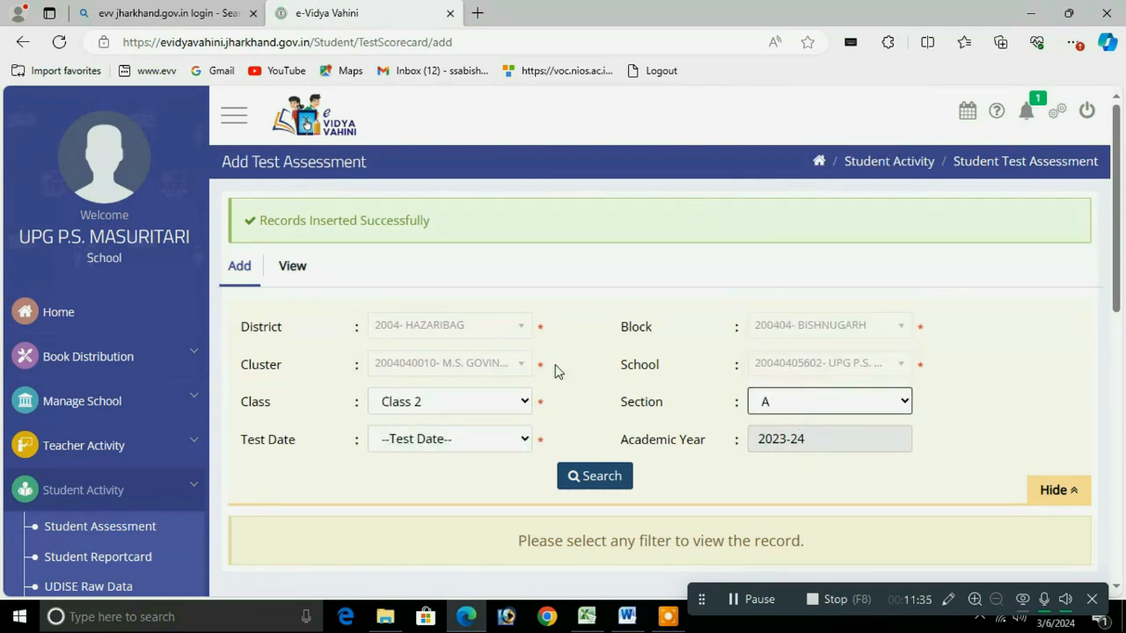
pyautogui.click(419, 438)
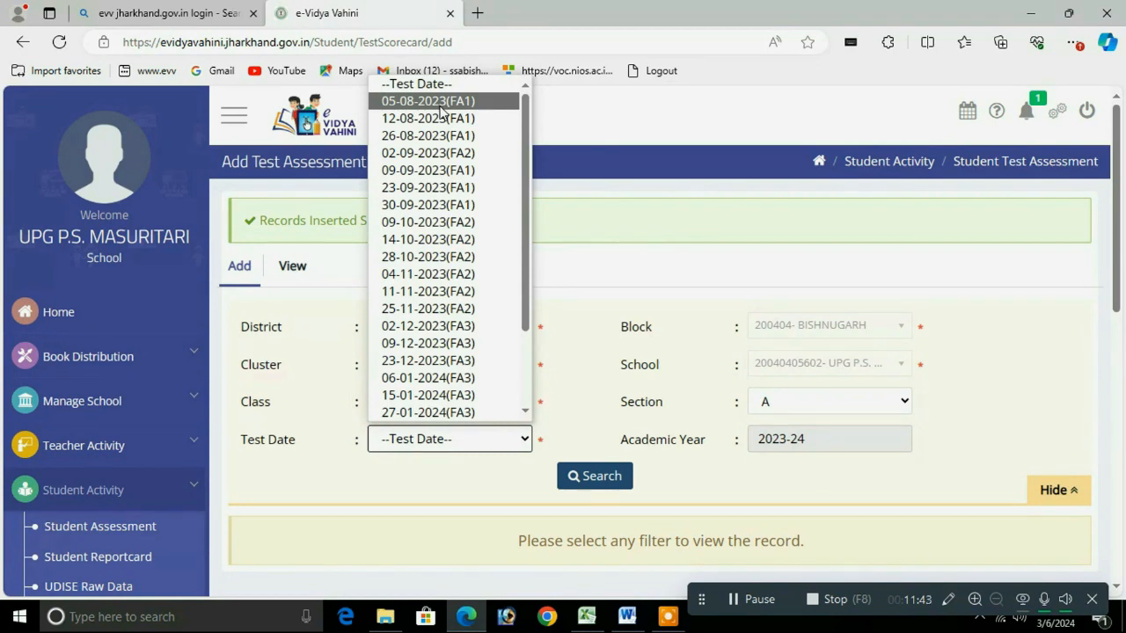
pyautogui.click(456, 208)
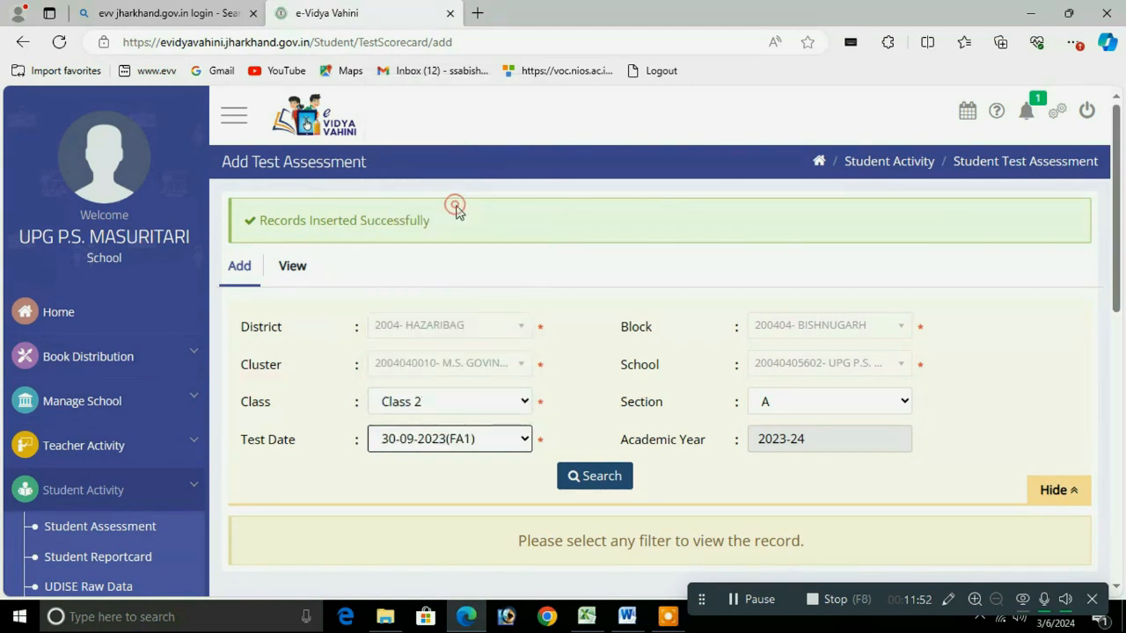
pyautogui.click(616, 476)
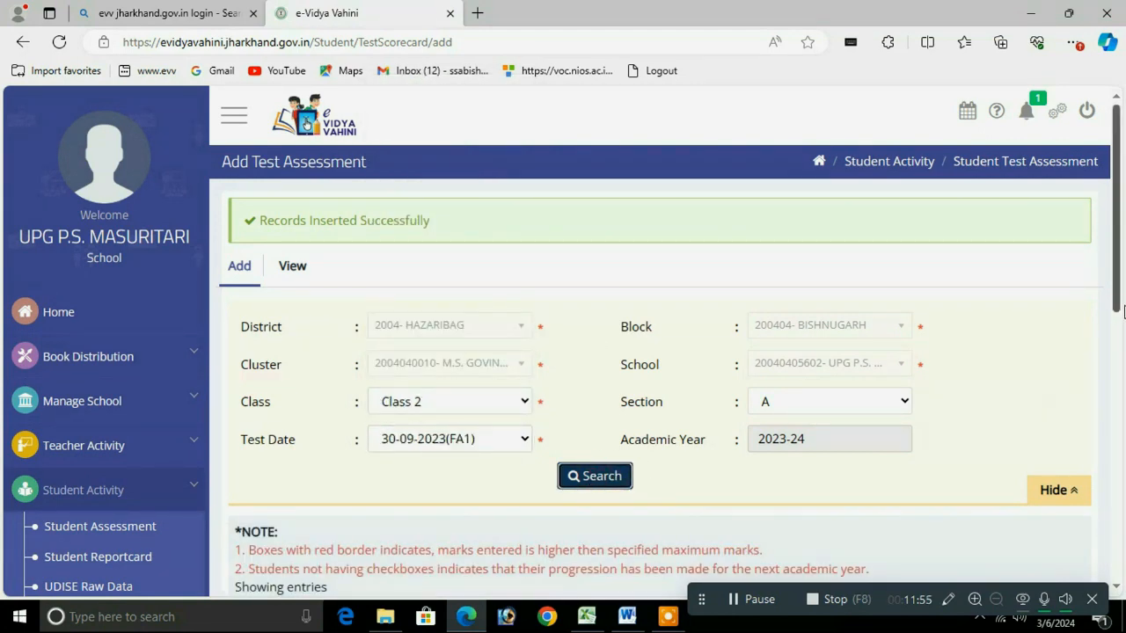
pyautogui.moveTo(1116, 299); pyautogui.dragTo(1108, 482)
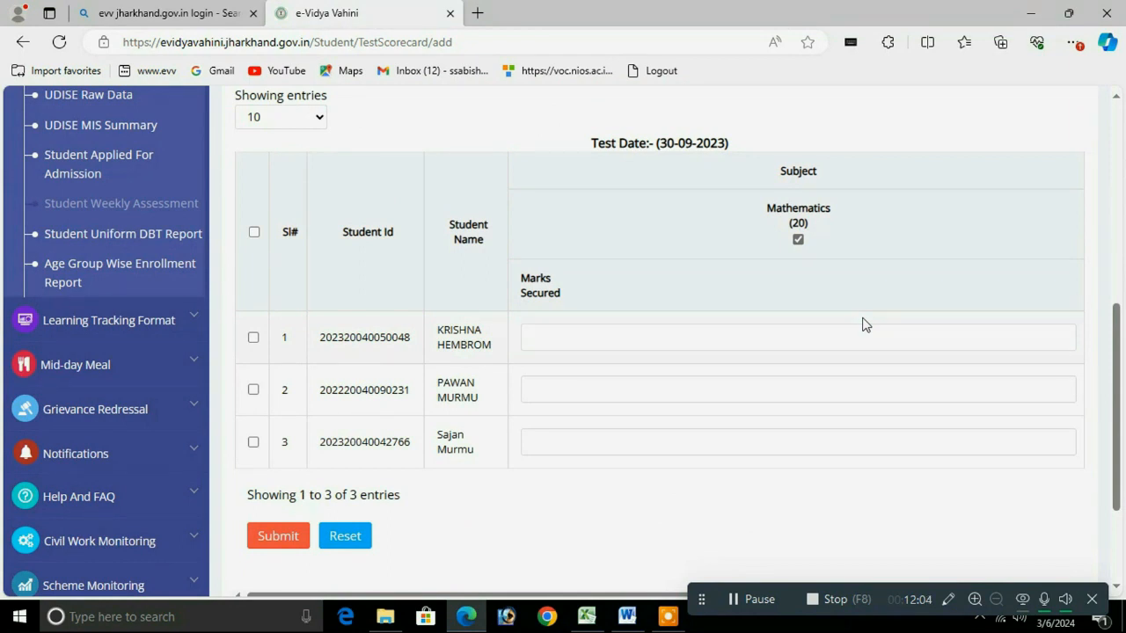
# Step: Enter Mathematics marks 14, 10 and 13, select all three students, and submit with confirmation
pyautogui.click(573, 344)
pyautogui.write('14')
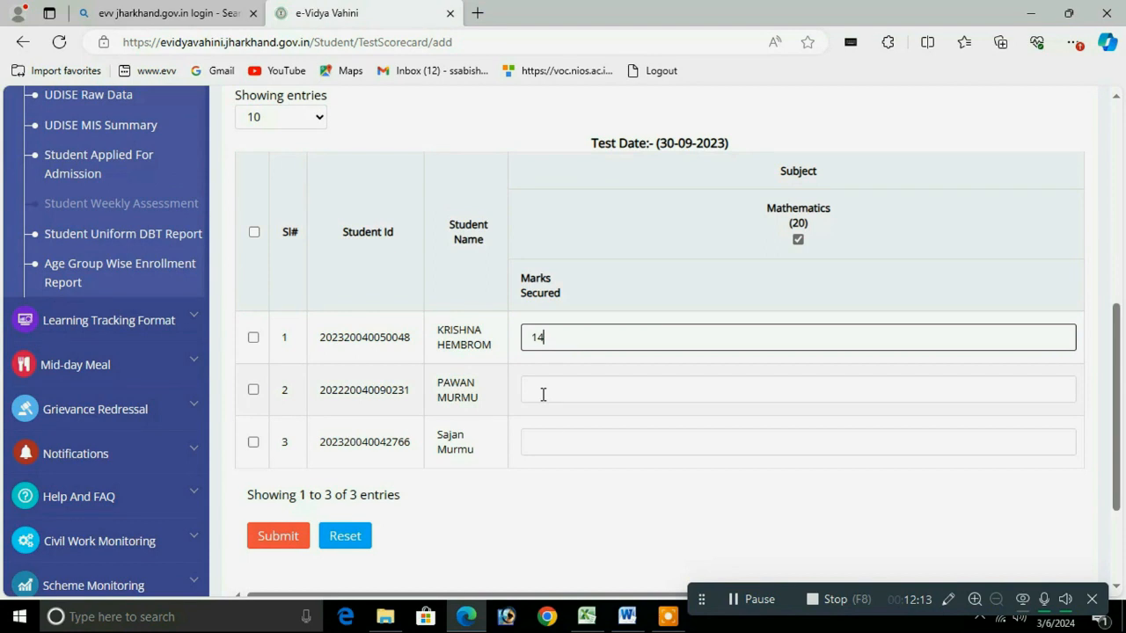
pyautogui.click(560, 382)
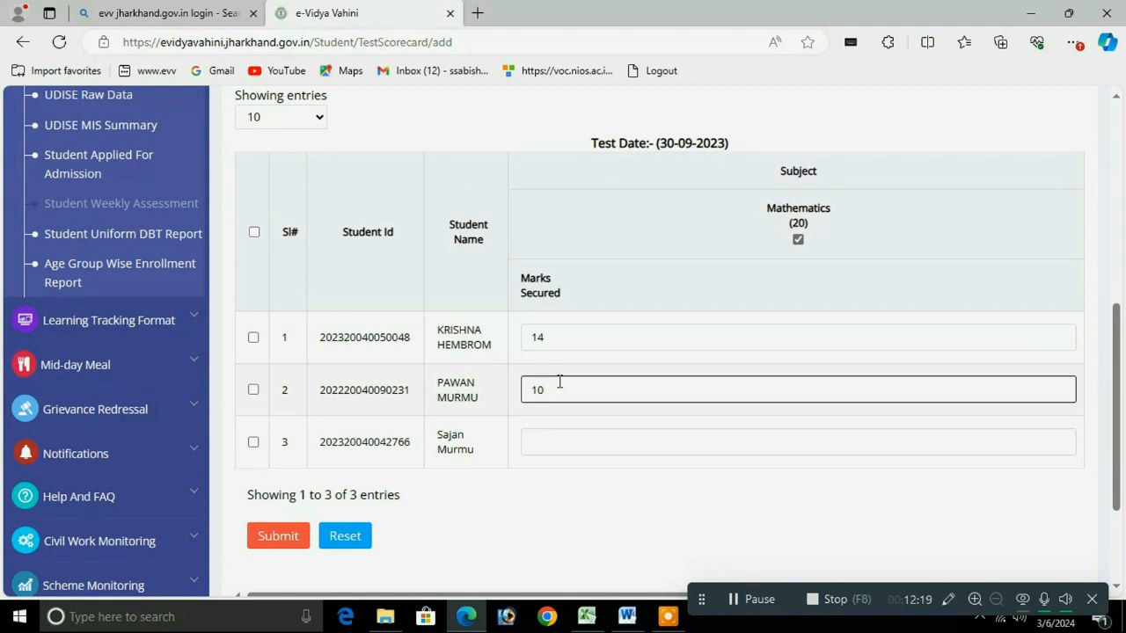
pyautogui.click(537, 444)
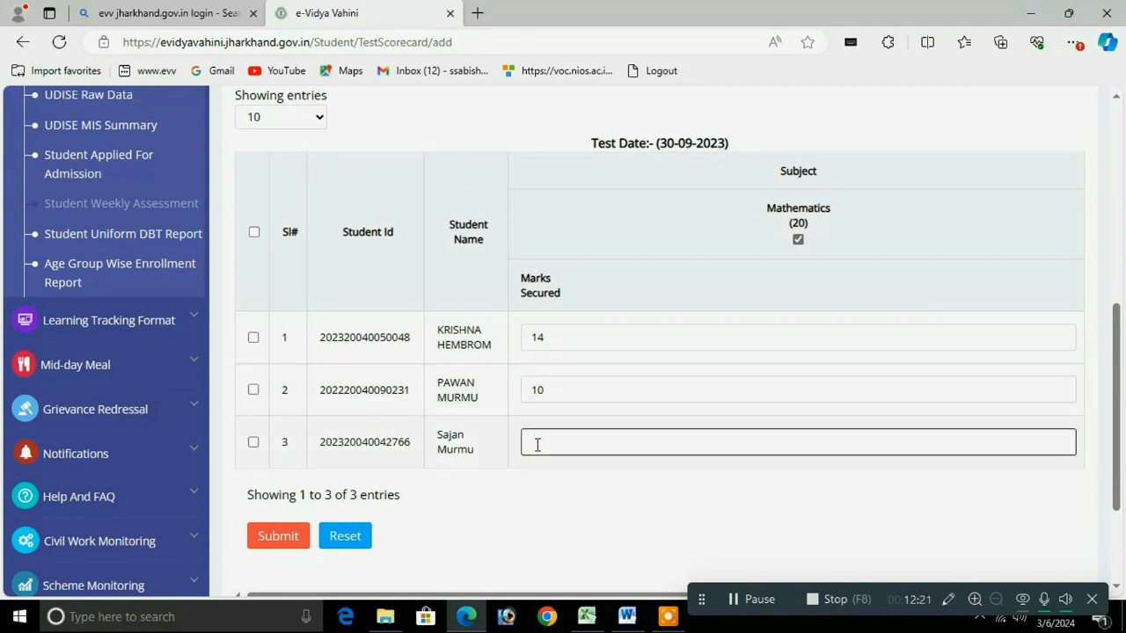
pyautogui.write('13')
pyautogui.click(254, 232)
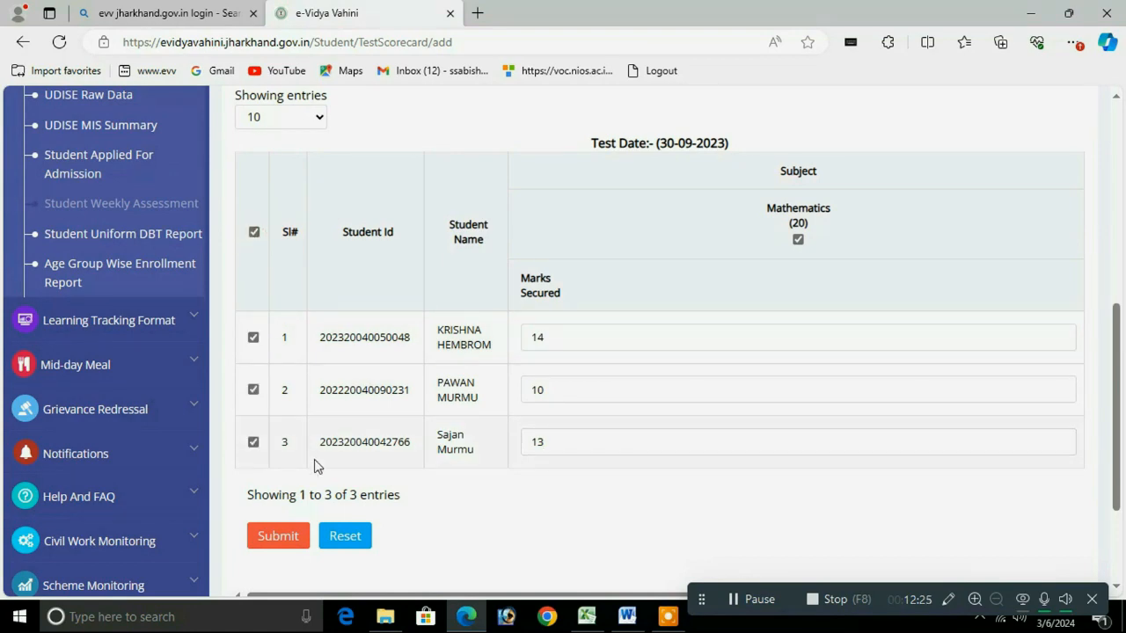
pyautogui.click(273, 540)
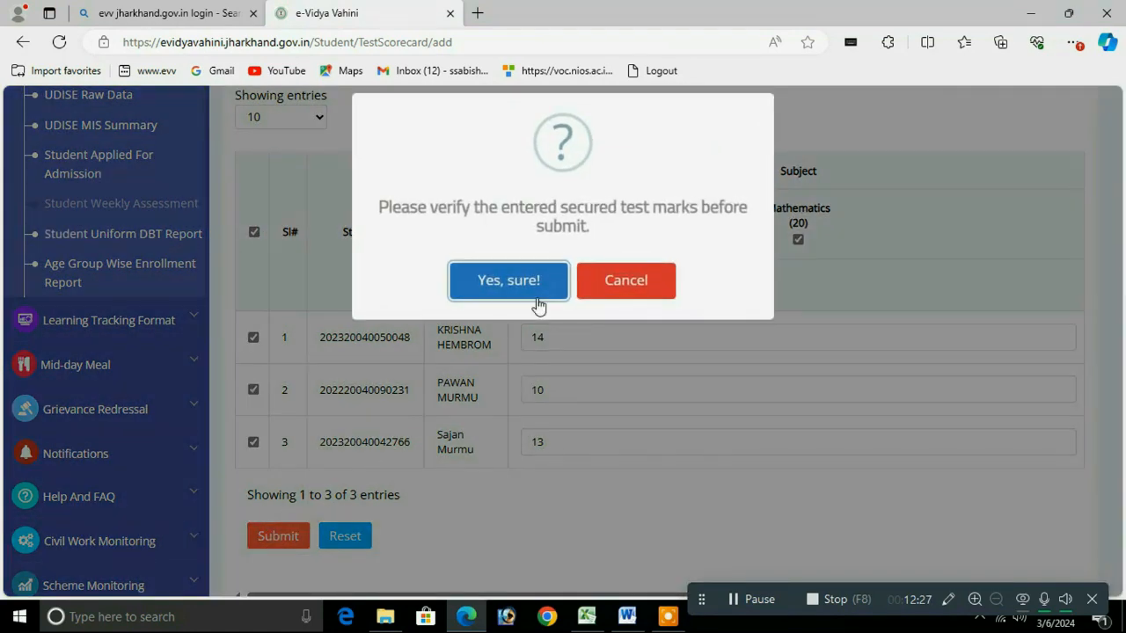
pyautogui.click(508, 281)
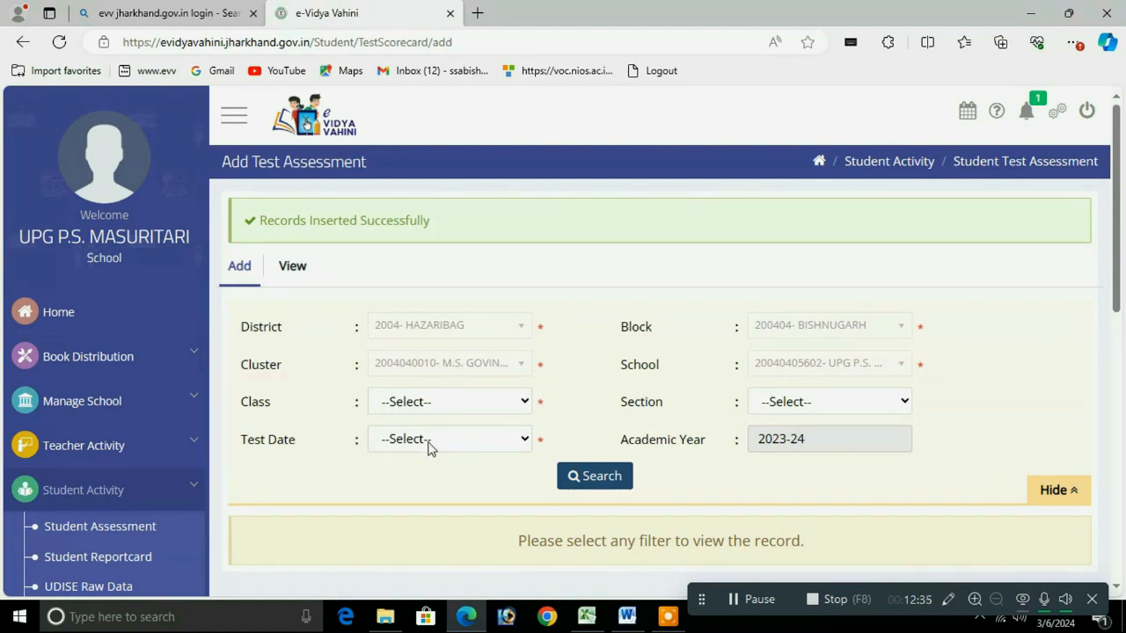
# Step: Search Class 2, section A for test date 30-09-2023(FA1) to load the marks sheet
pyautogui.click(427, 403)
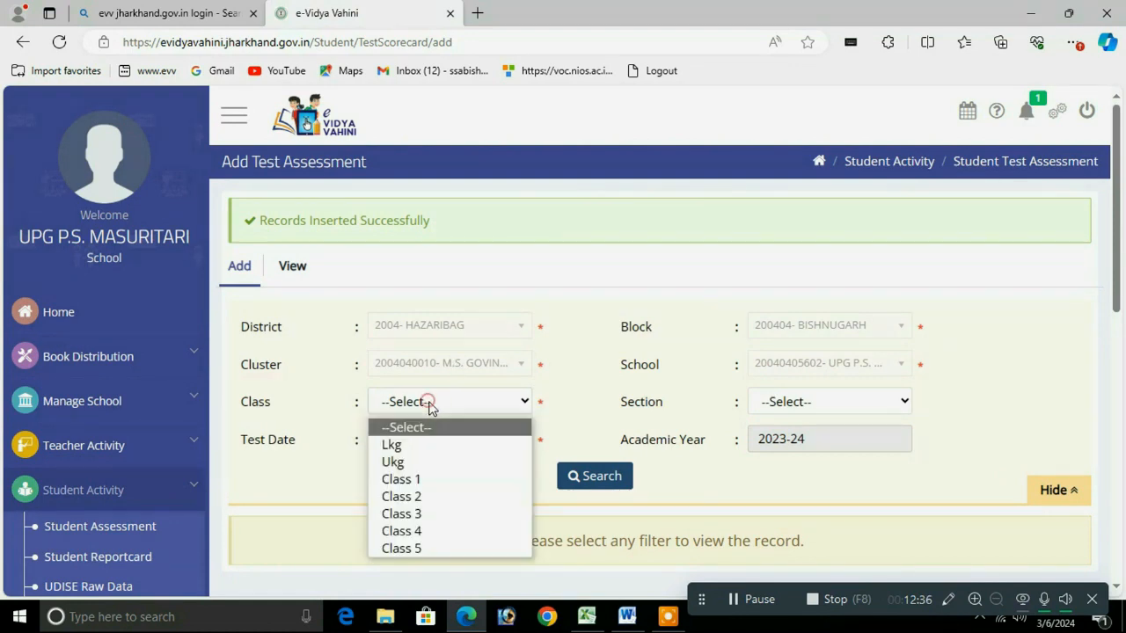
pyautogui.click(403, 497)
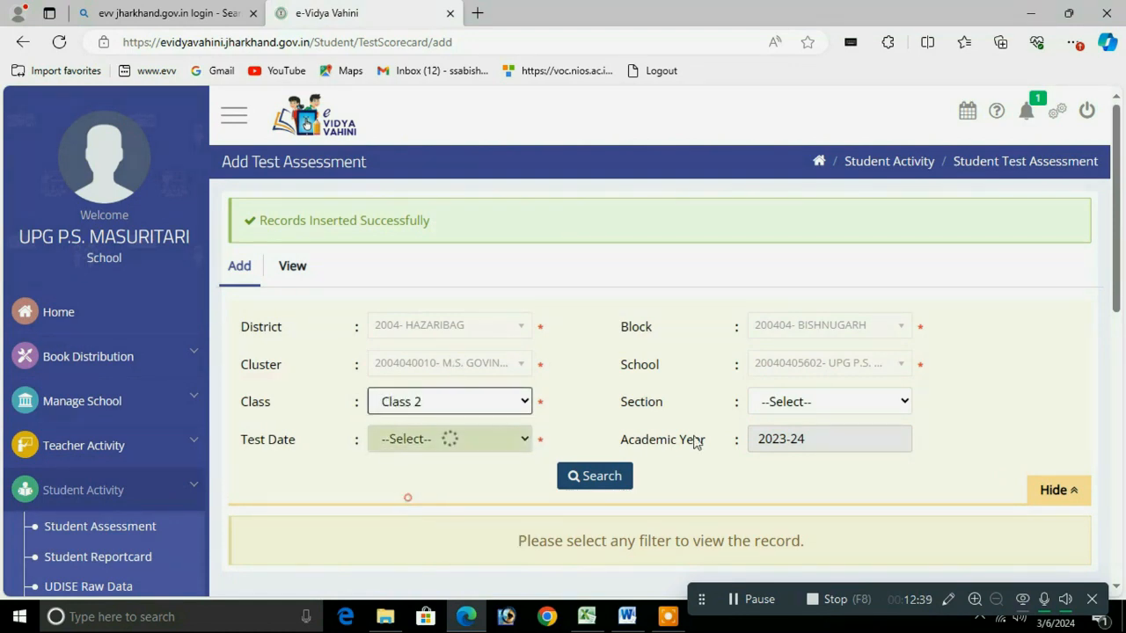
pyautogui.click(806, 410)
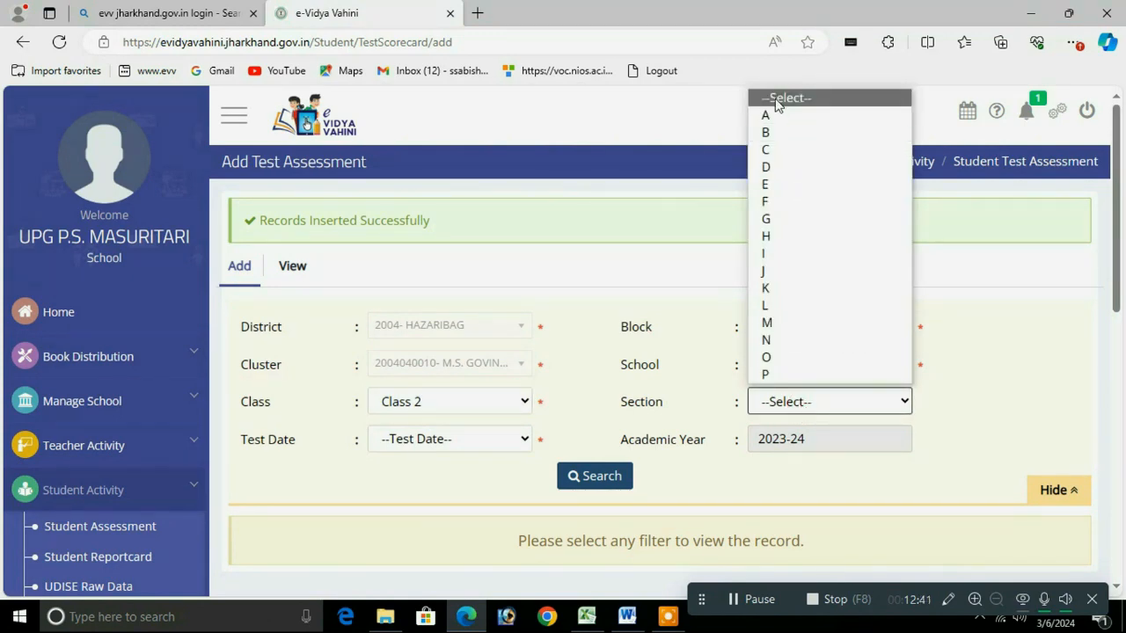
pyautogui.click(771, 115)
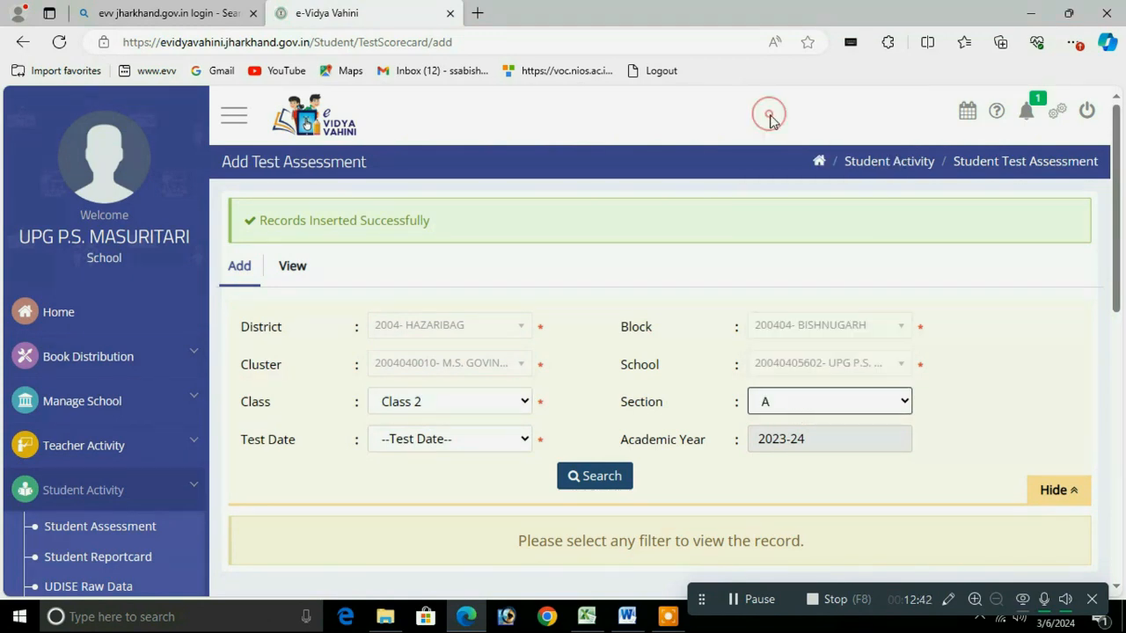
pyautogui.click(455, 438)
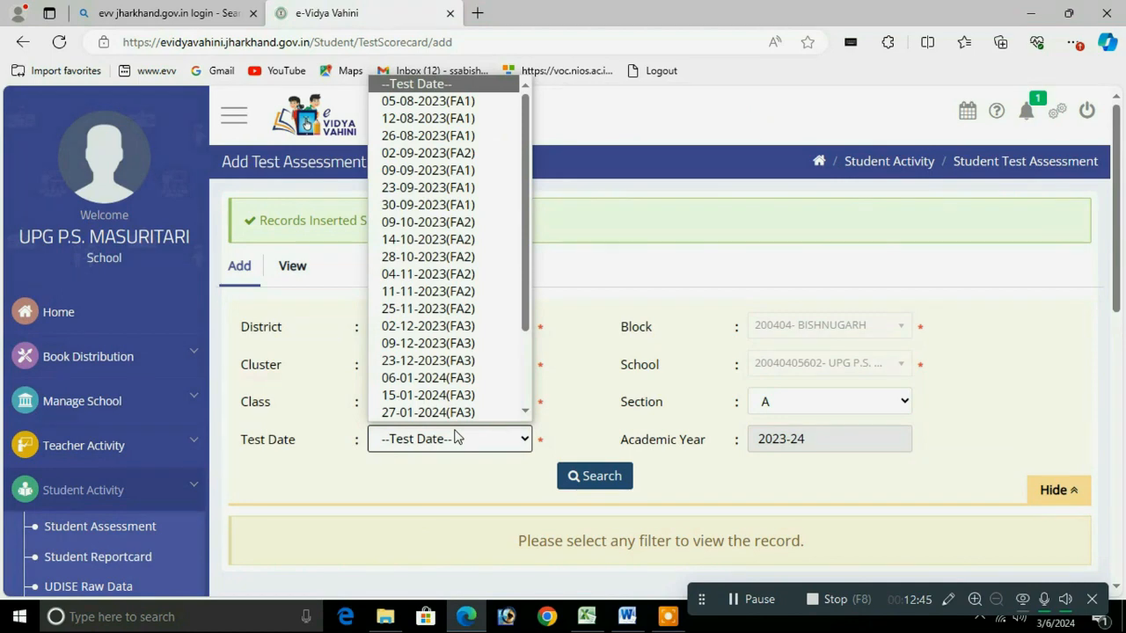
pyautogui.click(471, 205)
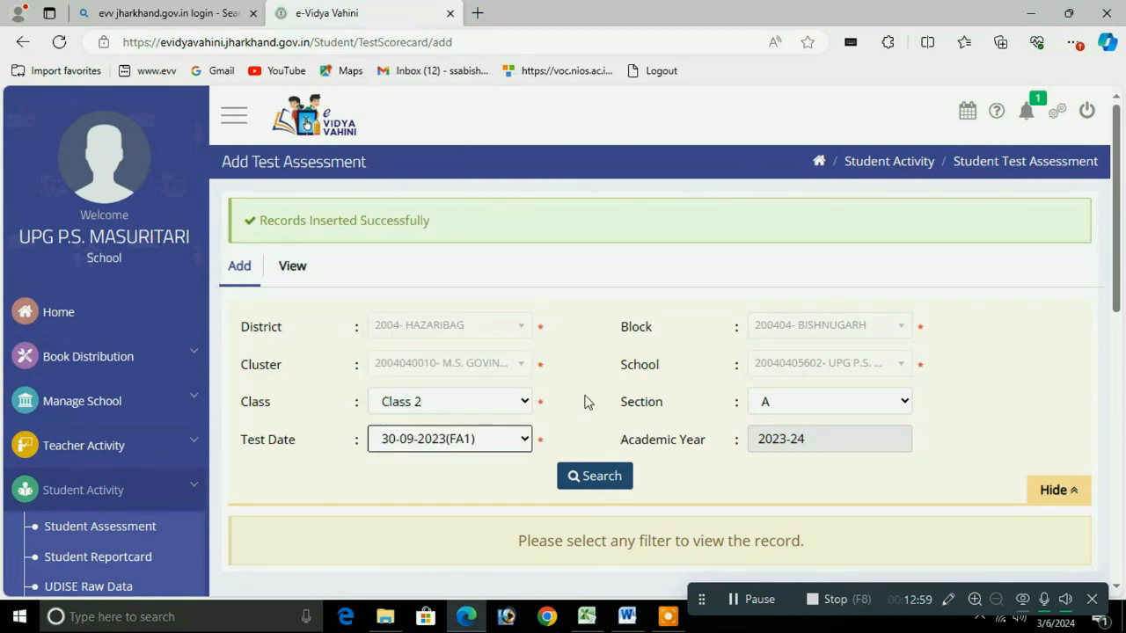
pyautogui.click(593, 476)
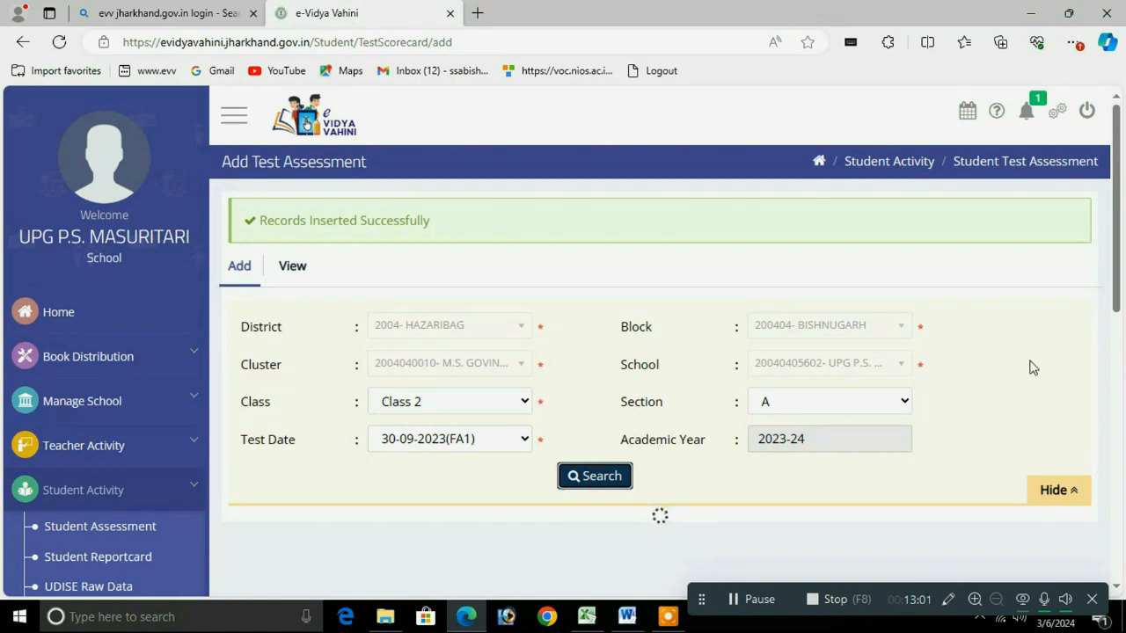
pyautogui.moveTo(1115, 216); pyautogui.dragTo(1101, 260)
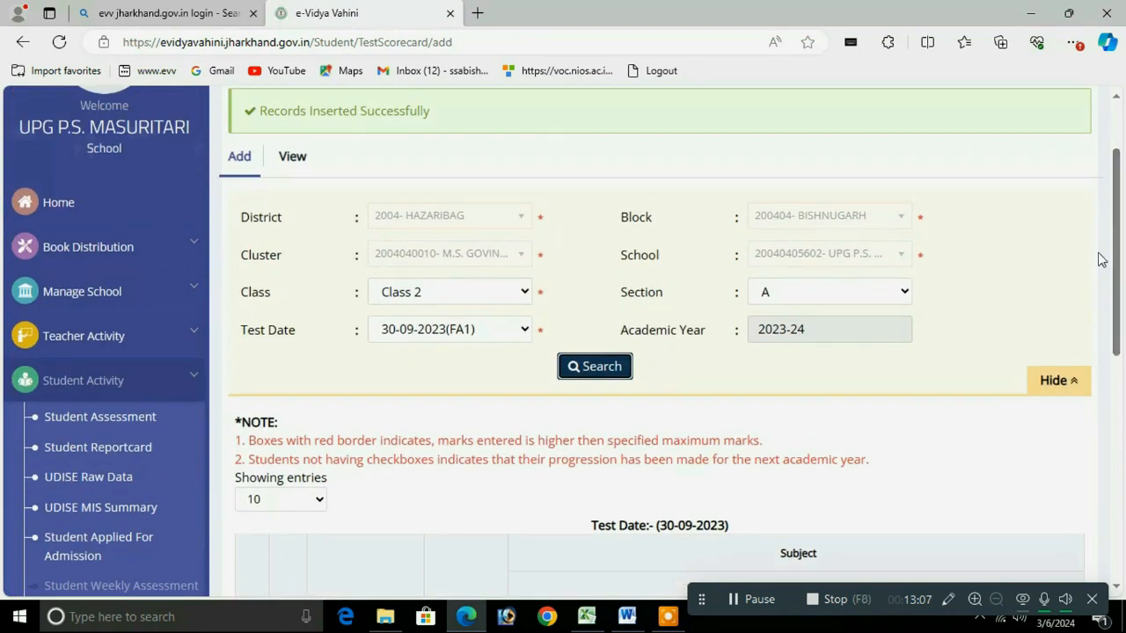
# Step: Recheck the test date list without changing it, then go to the View Test Assessment page
pyautogui.click(463, 330)
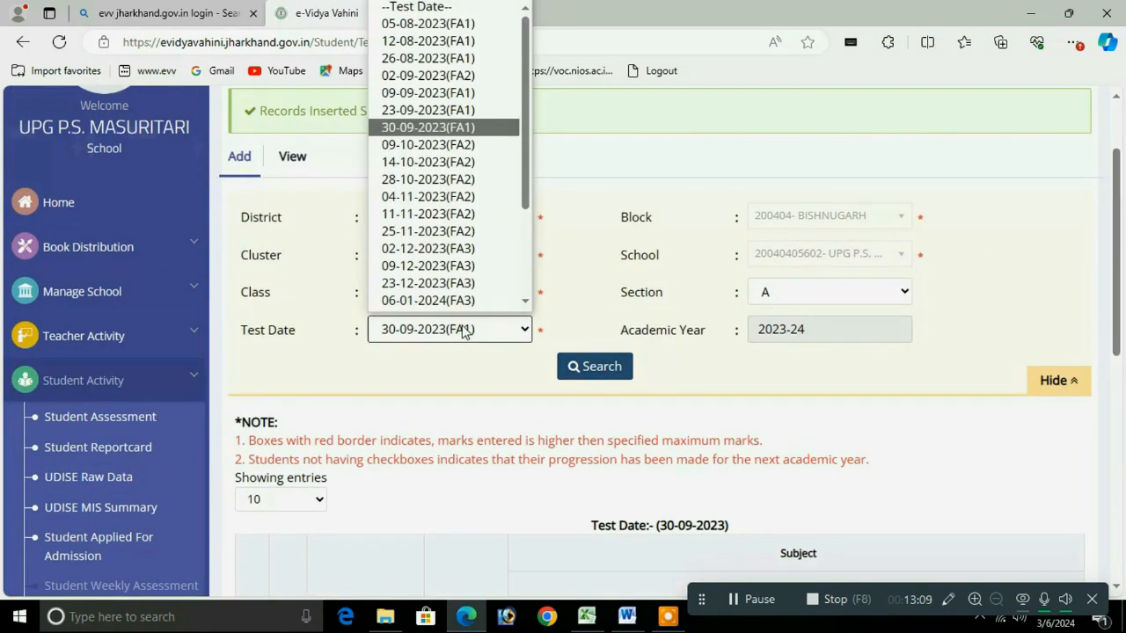
pyautogui.scroll(-1, 520, 212)
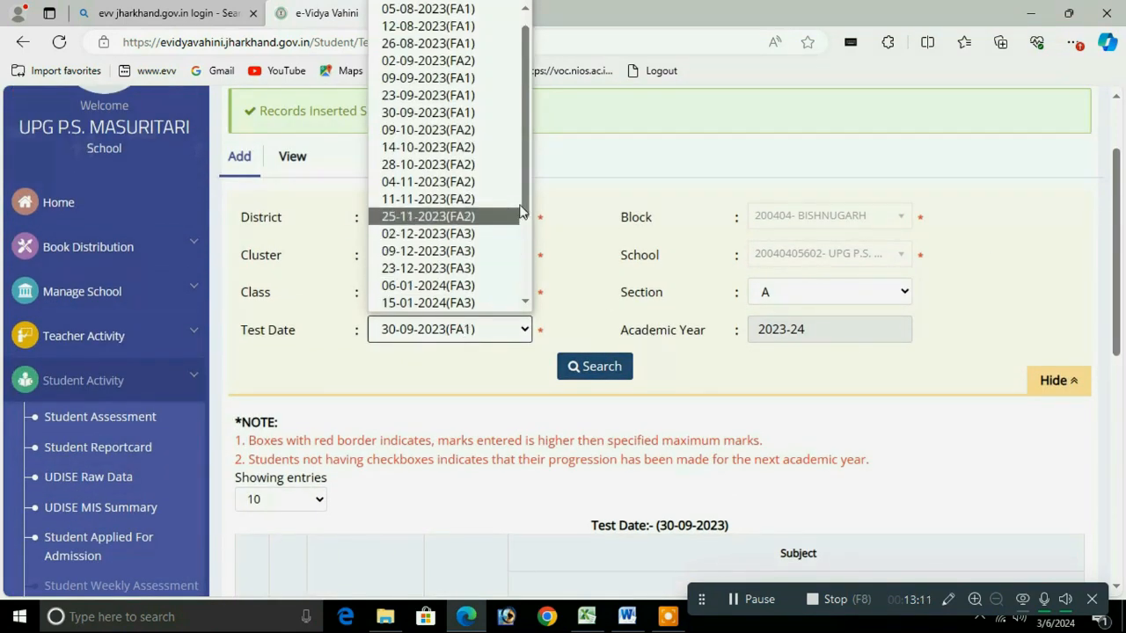
pyautogui.scroll(1, 525, 191)
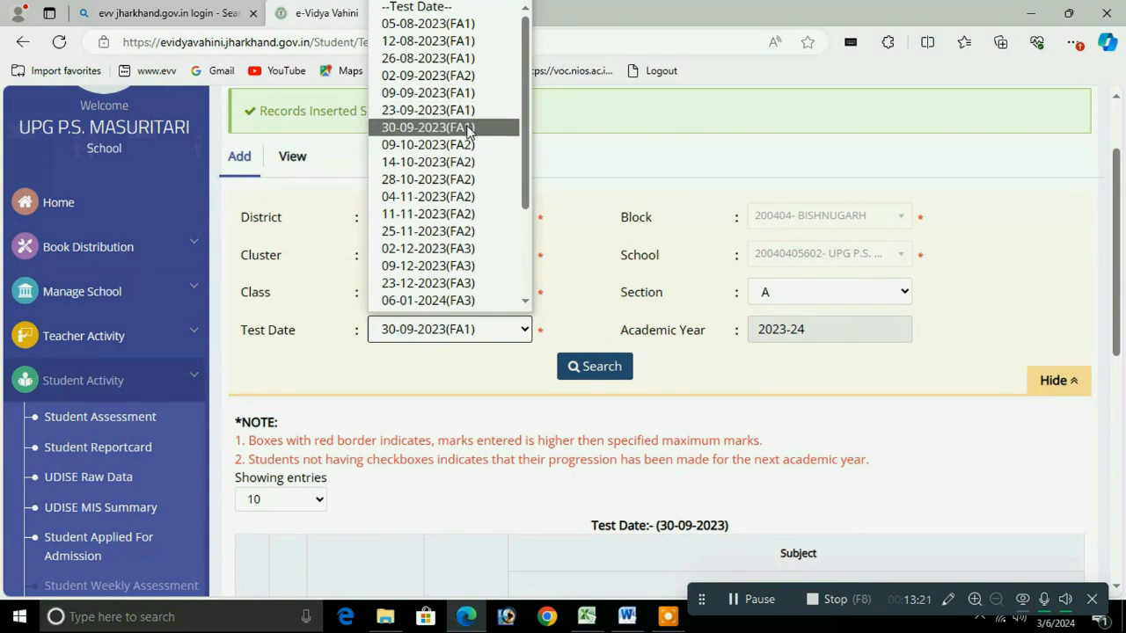
pyautogui.click(786, 430)
pyautogui.click(290, 157)
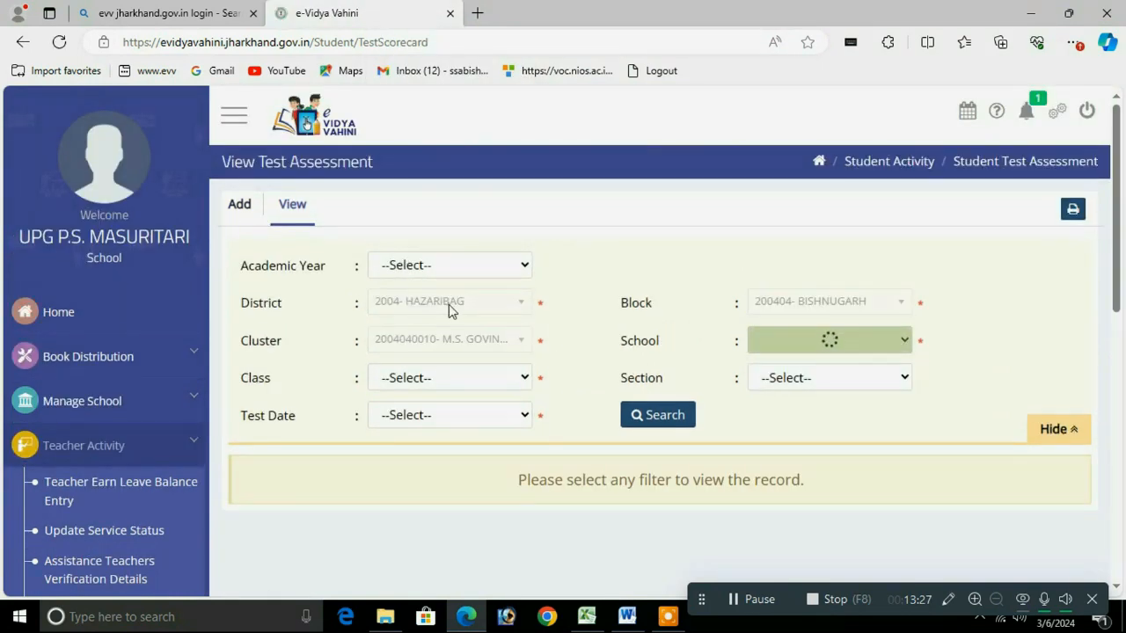
# Step: Search saved results for 2023-24, Class 2, section A, test date 05-08-2023(FA1)
pyautogui.click(429, 274)
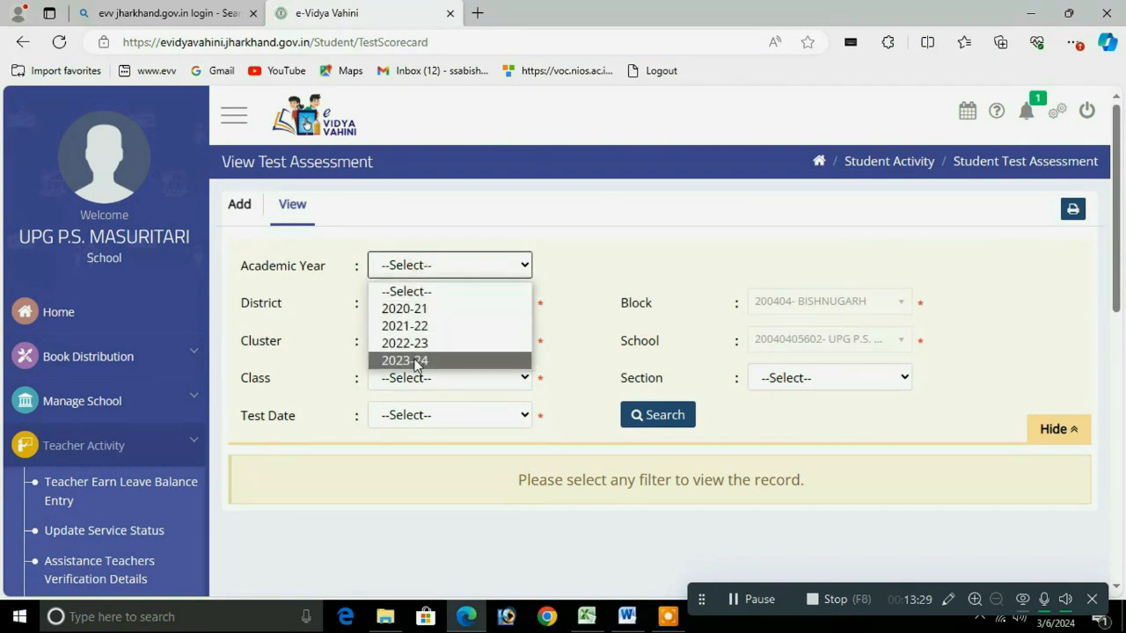
pyautogui.click(420, 361)
pyautogui.click(471, 417)
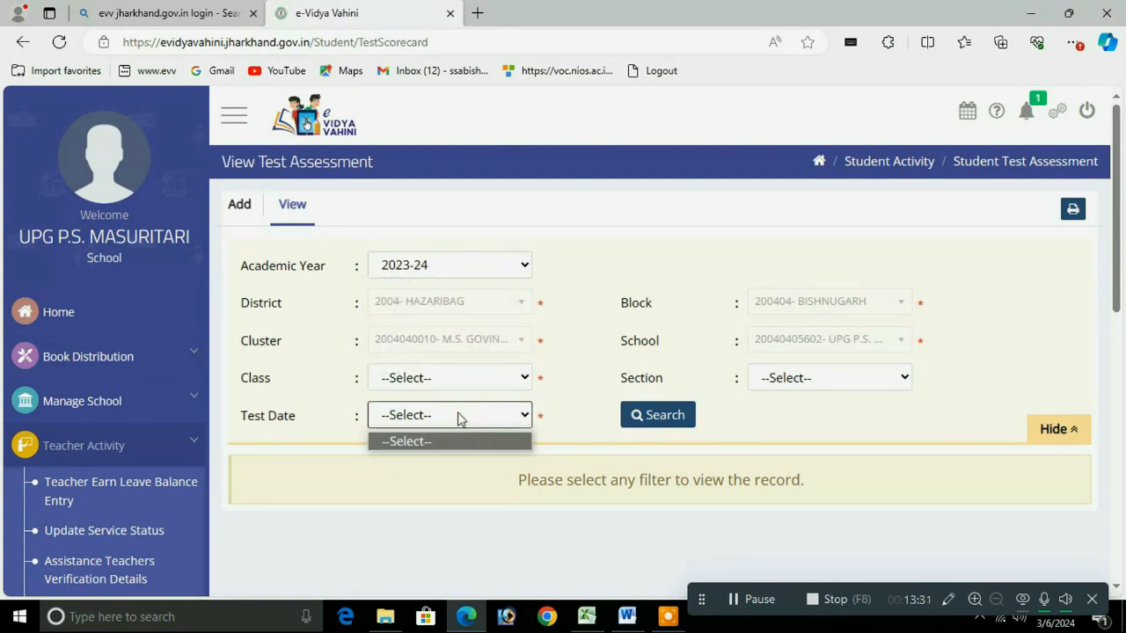
pyautogui.click(438, 378)
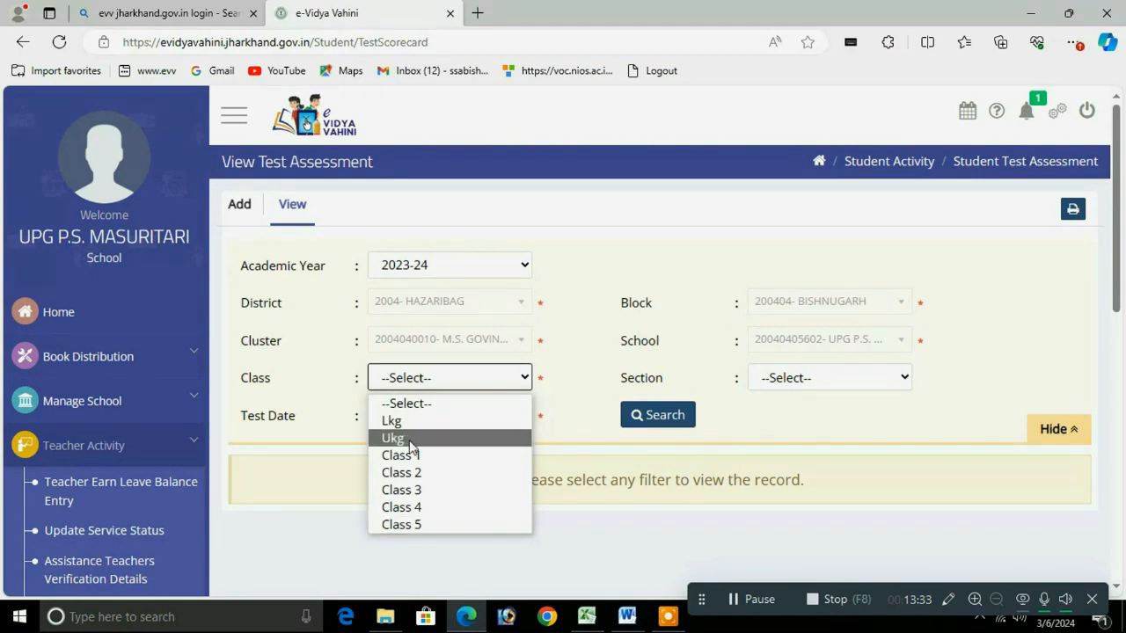
pyautogui.click(411, 473)
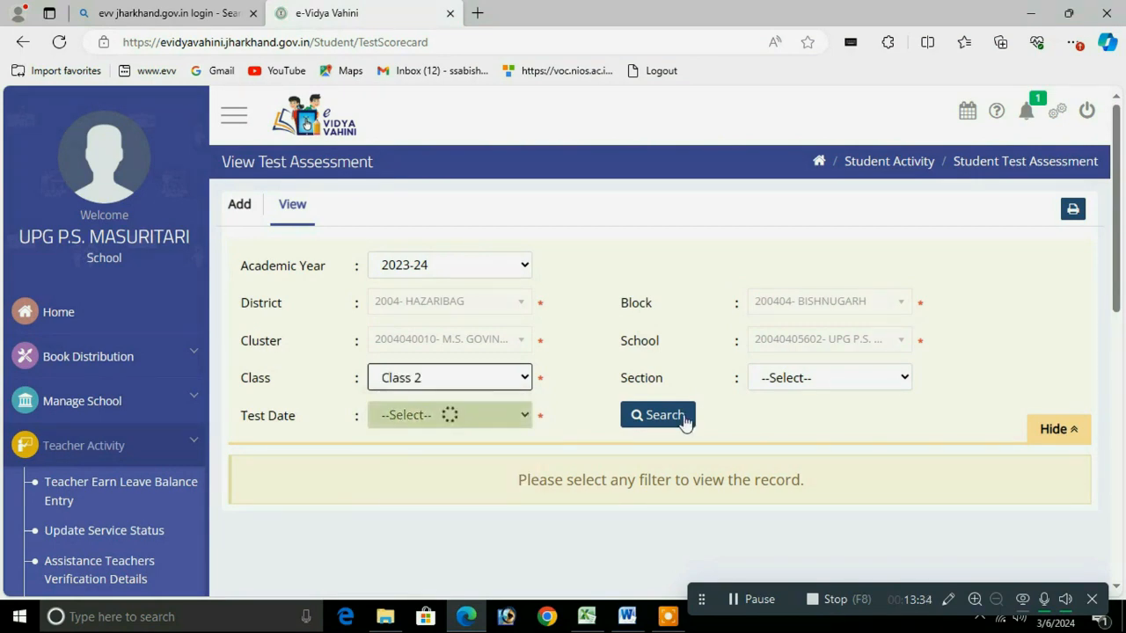
pyautogui.click(799, 379)
pyautogui.click(768, 92)
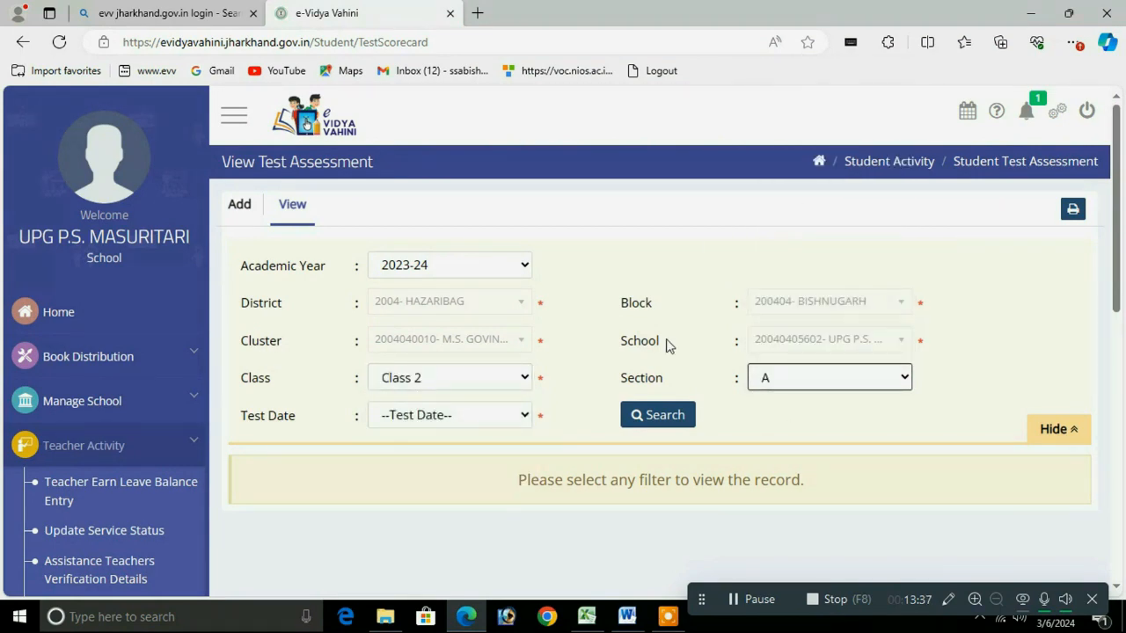
pyautogui.click(641, 421)
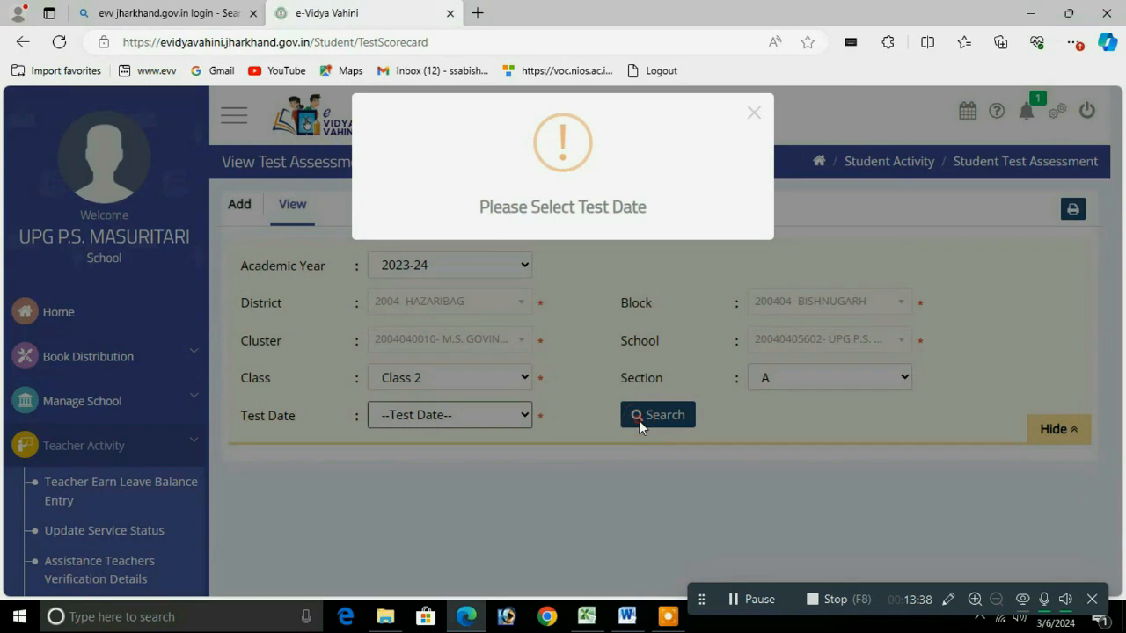
pyautogui.click(754, 114)
pyautogui.click(469, 415)
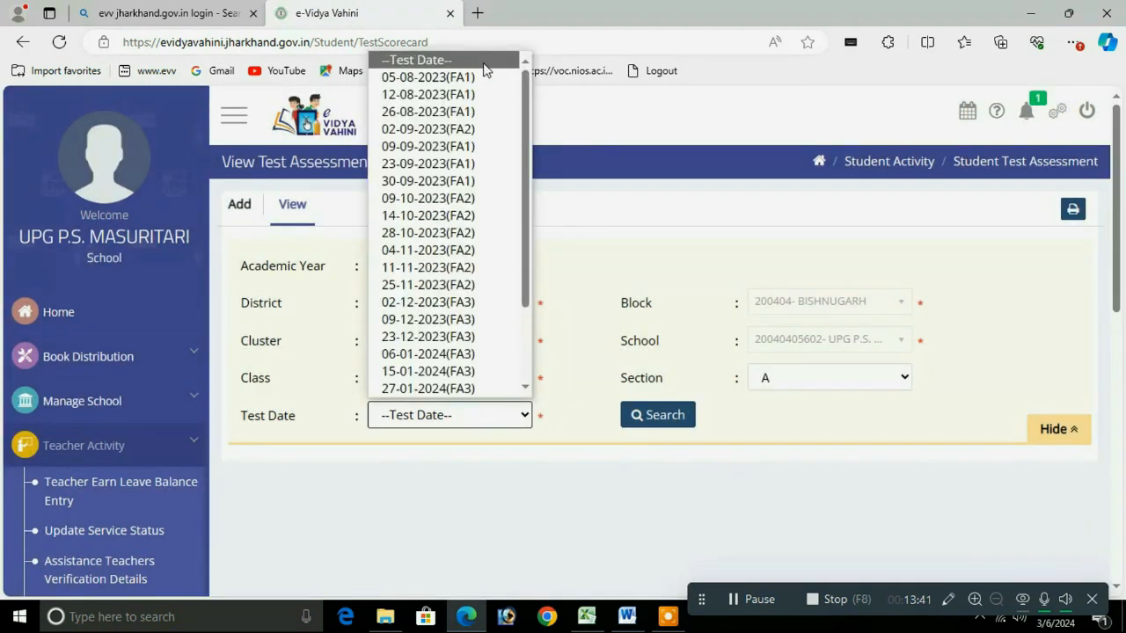
pyautogui.click(460, 78)
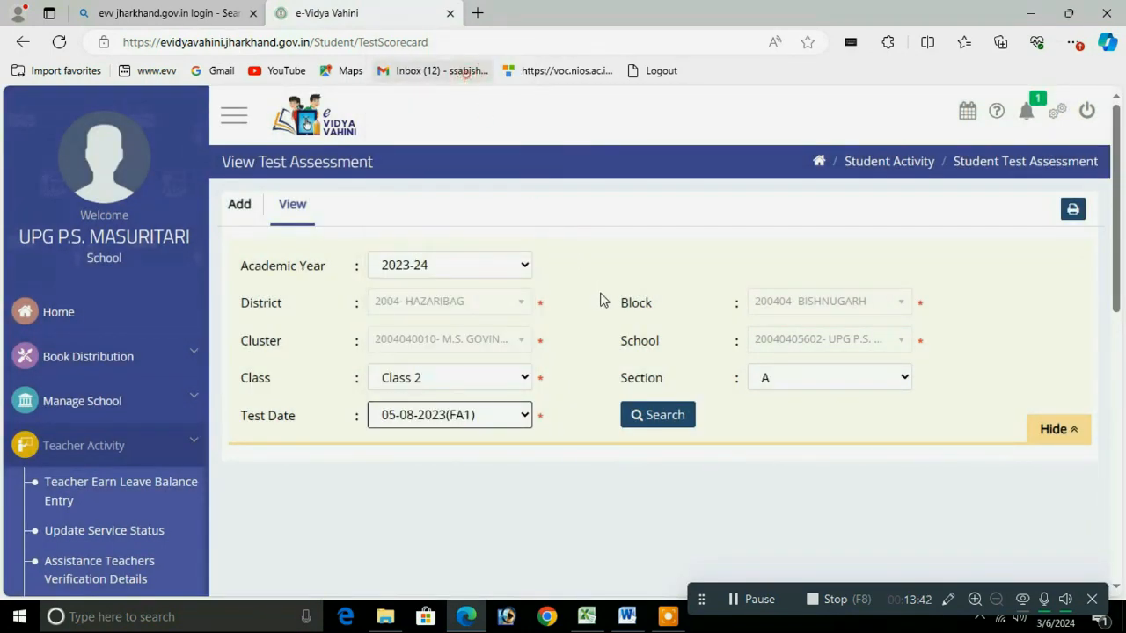
pyautogui.click(650, 423)
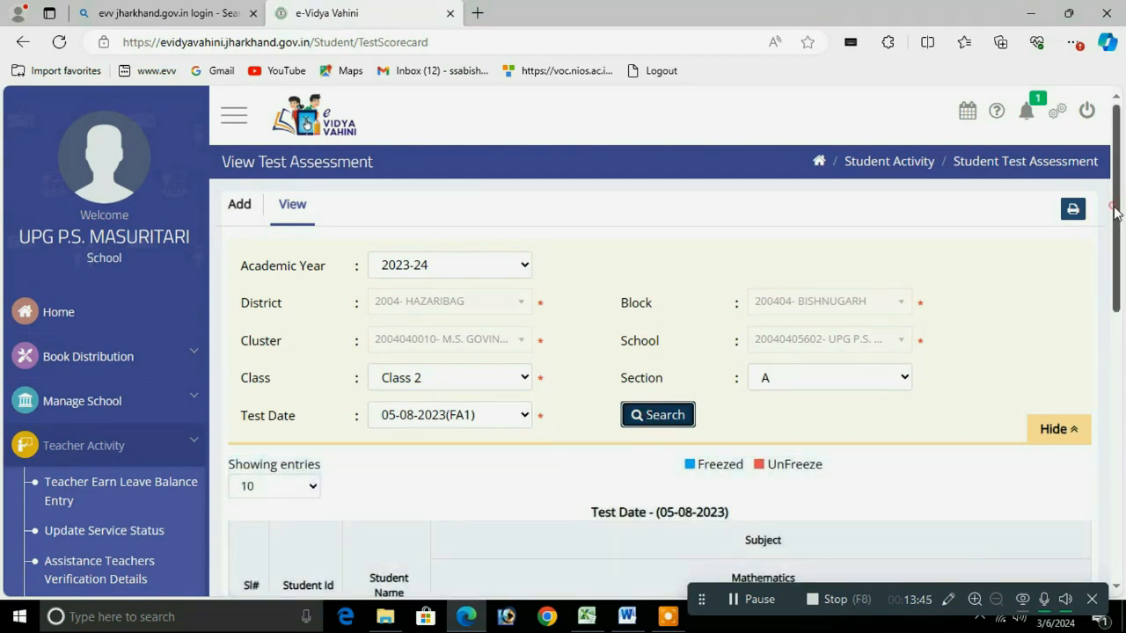
# Step: Scroll through the saved FA1 marks and go back to the Add Test Assessment page
pyautogui.moveTo(1115, 212); pyautogui.dragTo(1078, 223)
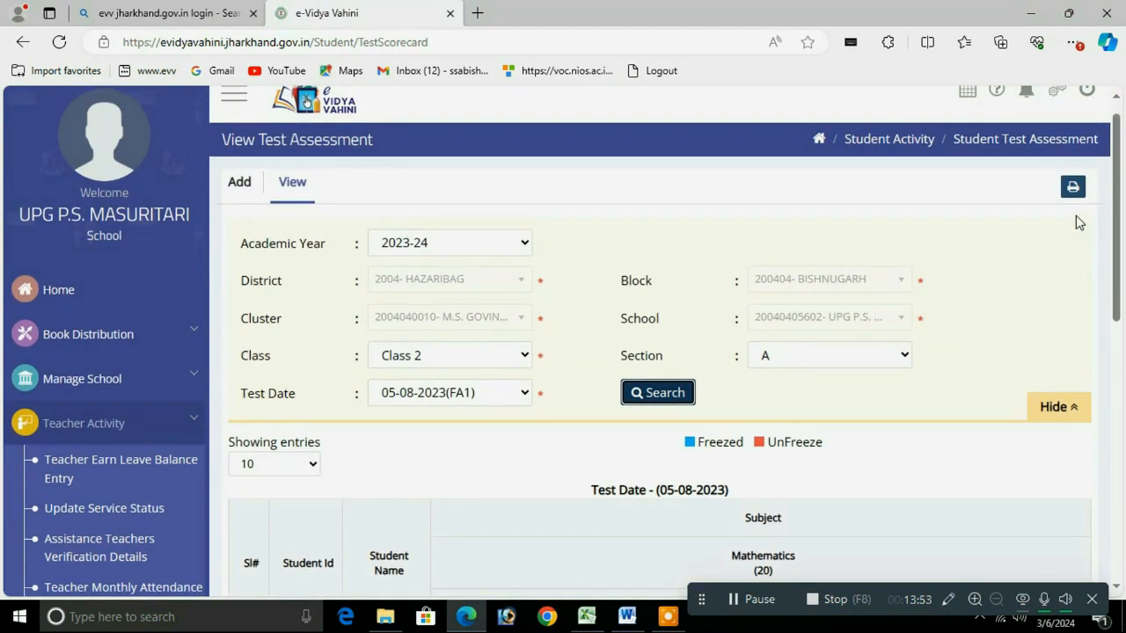
pyautogui.moveTo(1118, 238); pyautogui.dragTo(1098, 257)
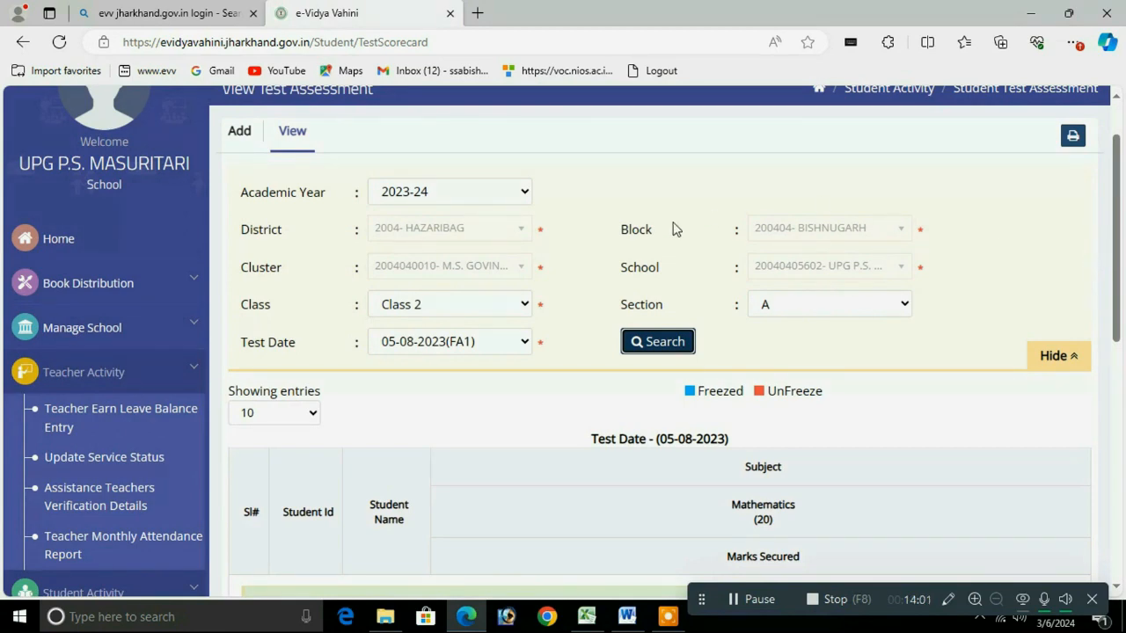
pyautogui.click(240, 134)
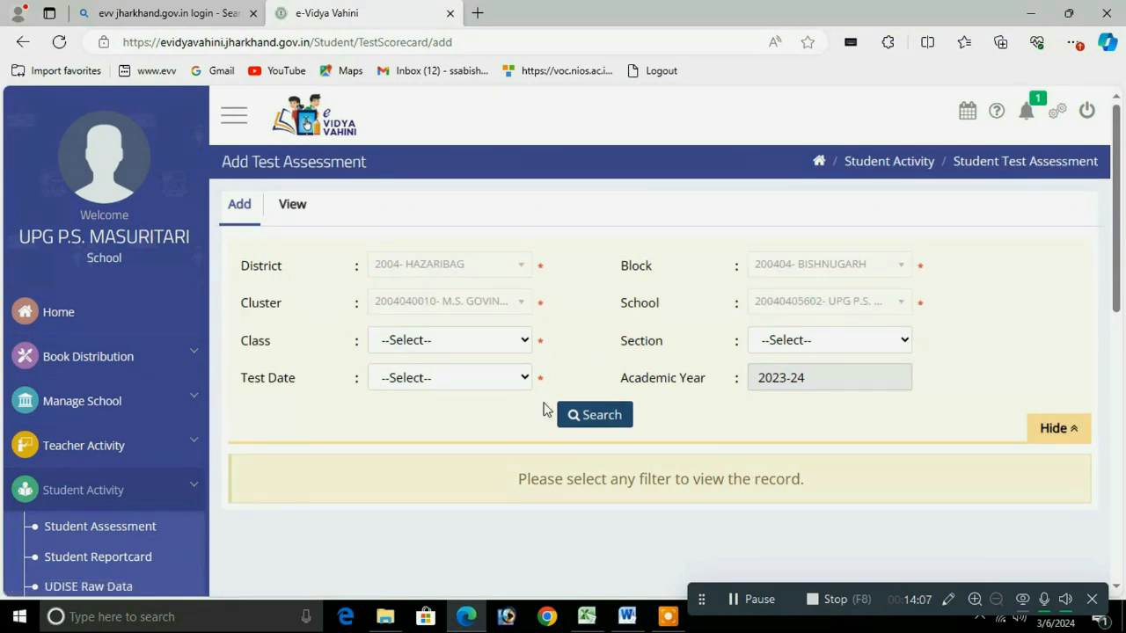
# Step: Load the Class 2, section A English marks sheet for test date 09-10-2023(FA2)
pyautogui.click(454, 340)
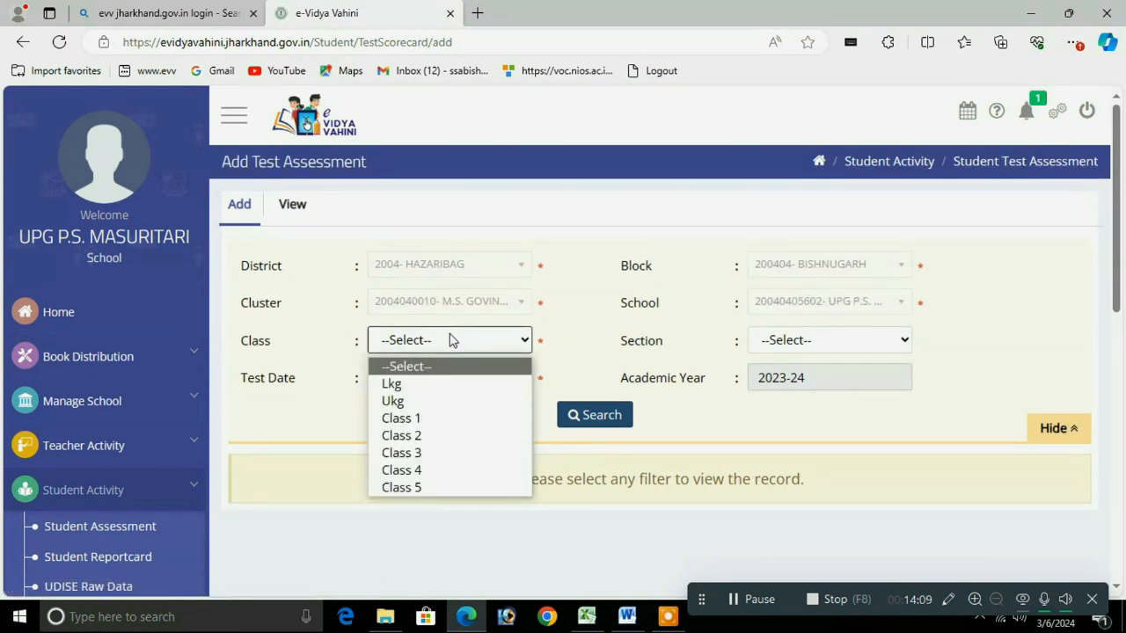
pyautogui.click(411, 435)
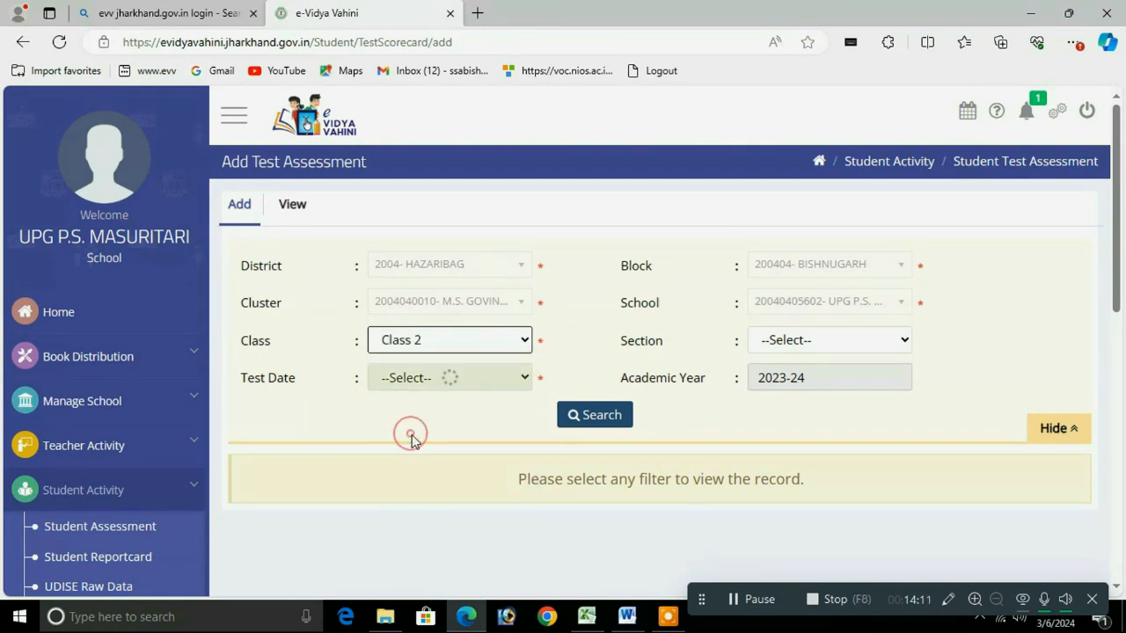
pyautogui.click(804, 340)
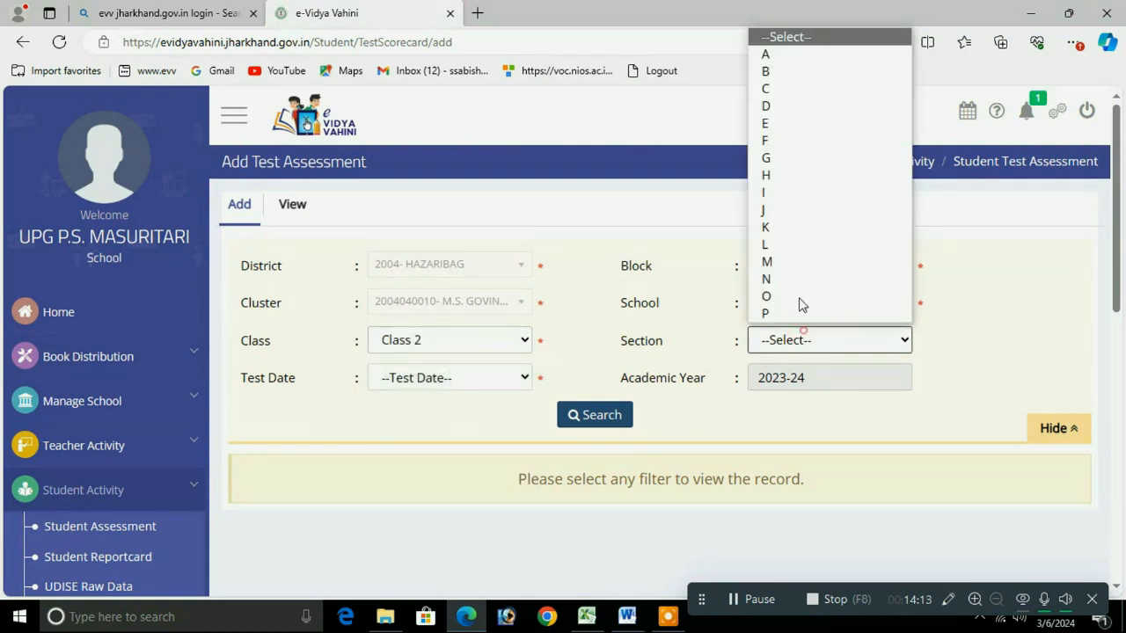
pyautogui.click(778, 56)
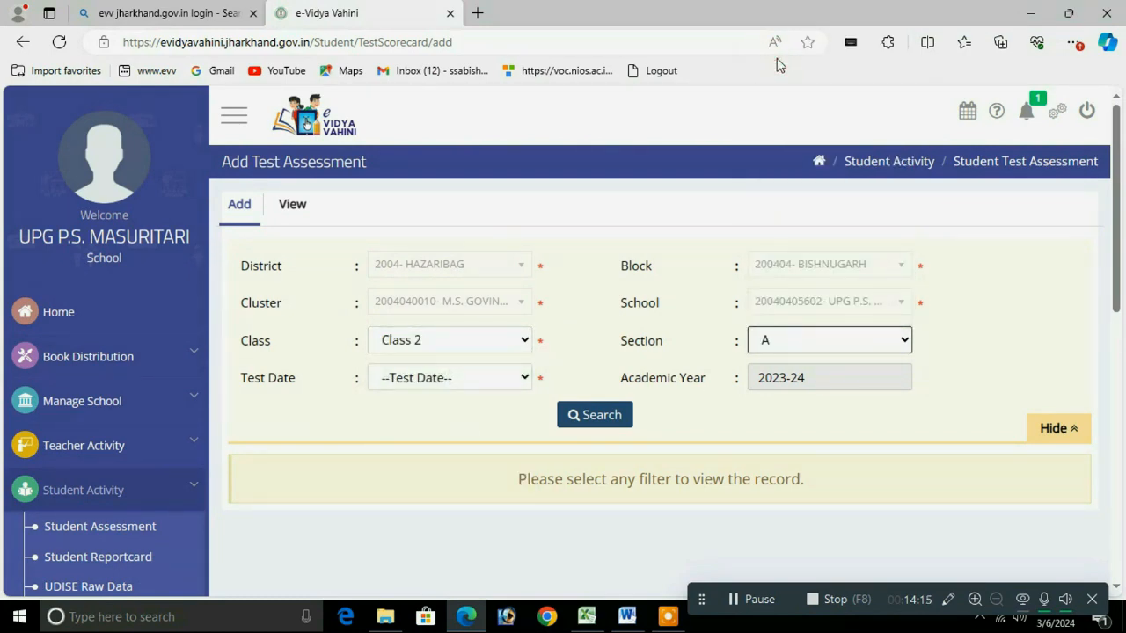
pyautogui.click(438, 373)
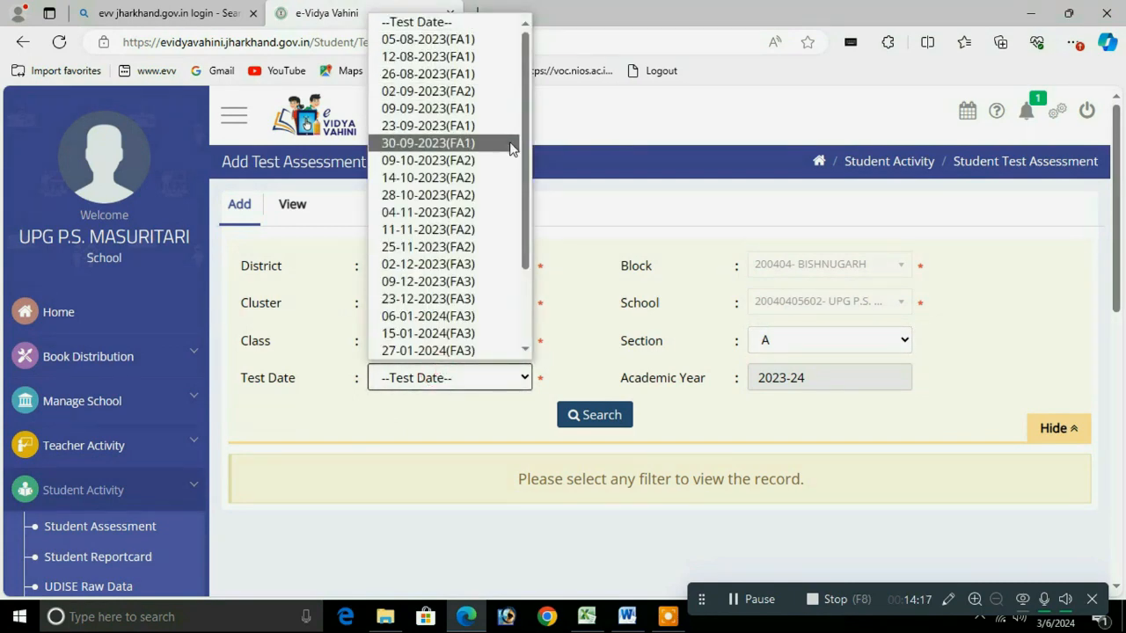
pyautogui.scroll(-2, 525, 189)
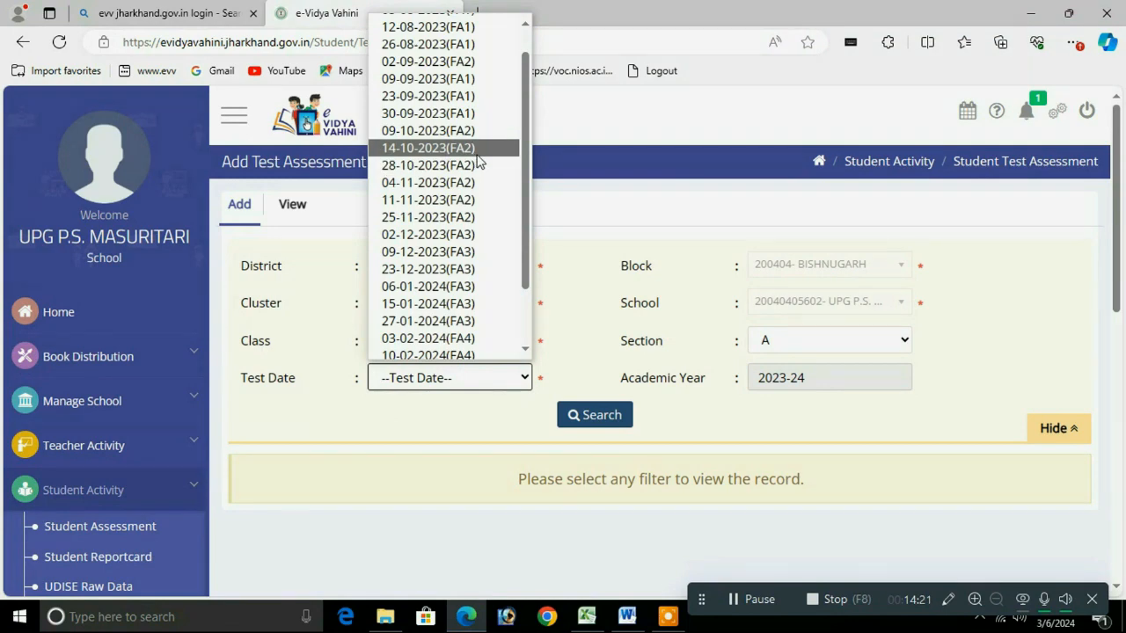
pyautogui.click(407, 132)
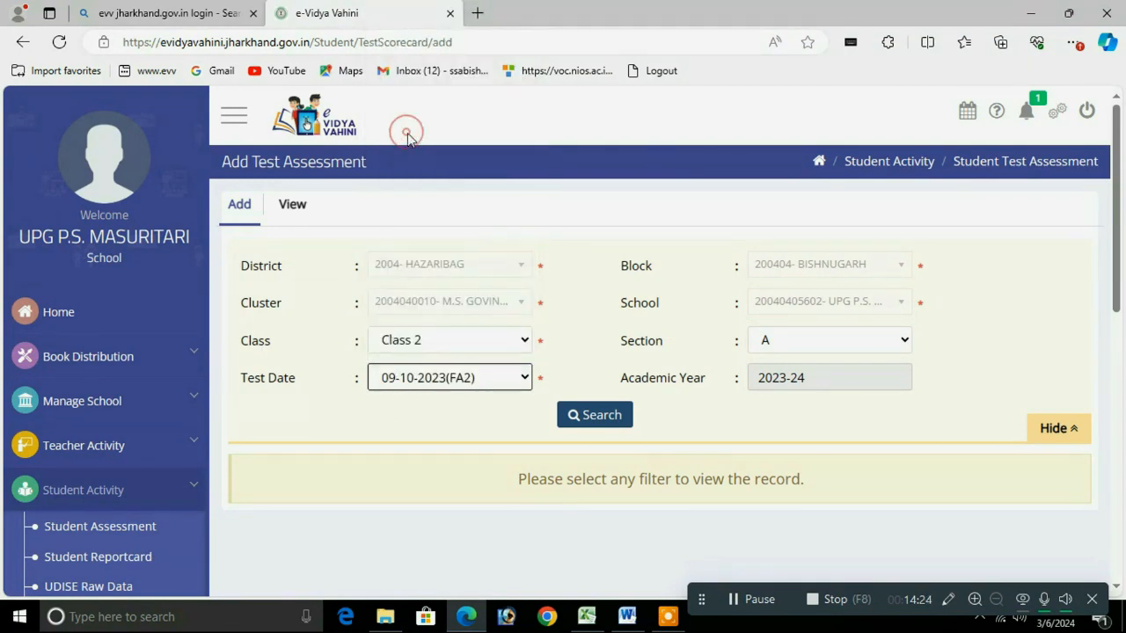
pyautogui.click(611, 419)
pyautogui.moveTo(1117, 258); pyautogui.dragTo(1099, 442)
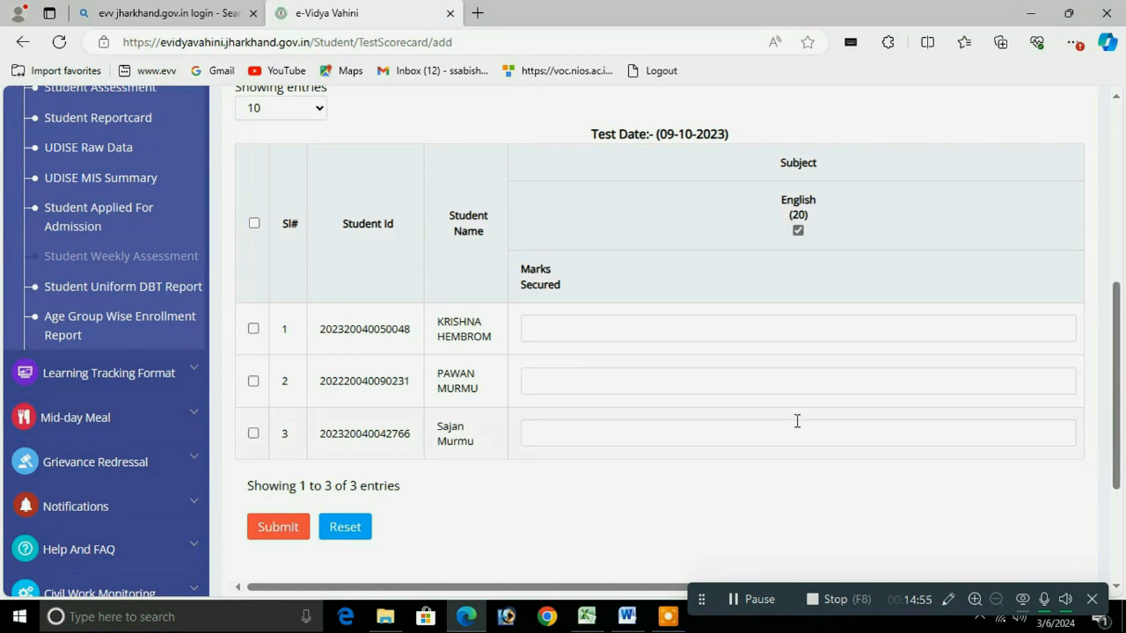
# Step: Enter English marks 5, 8 and 6 for the three students
pyautogui.click(582, 330)
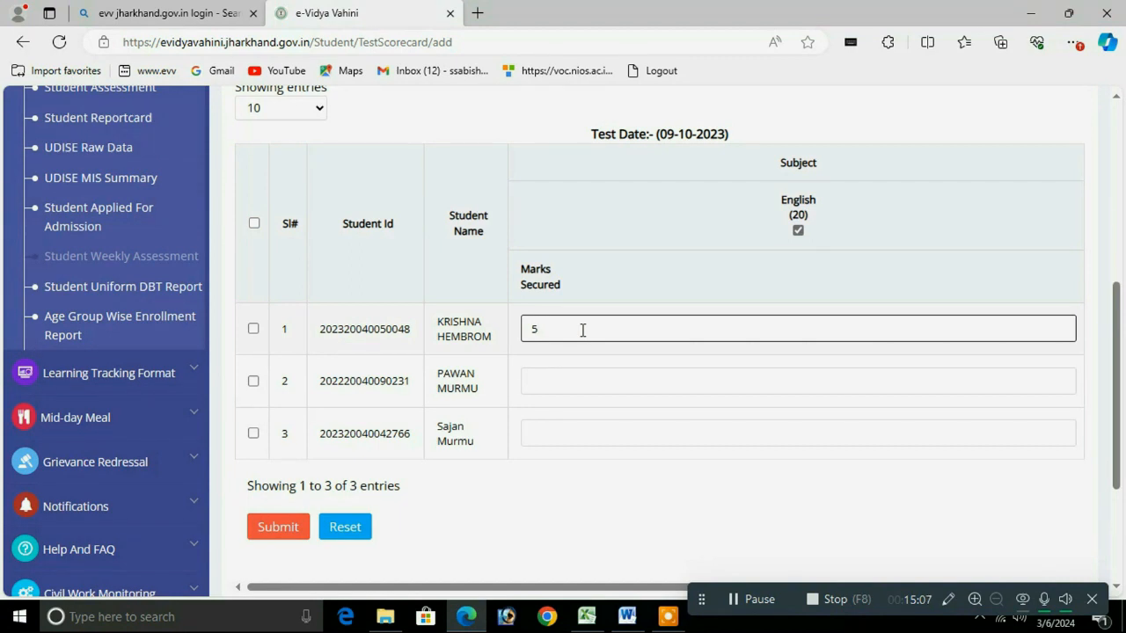
pyautogui.press('Tab')
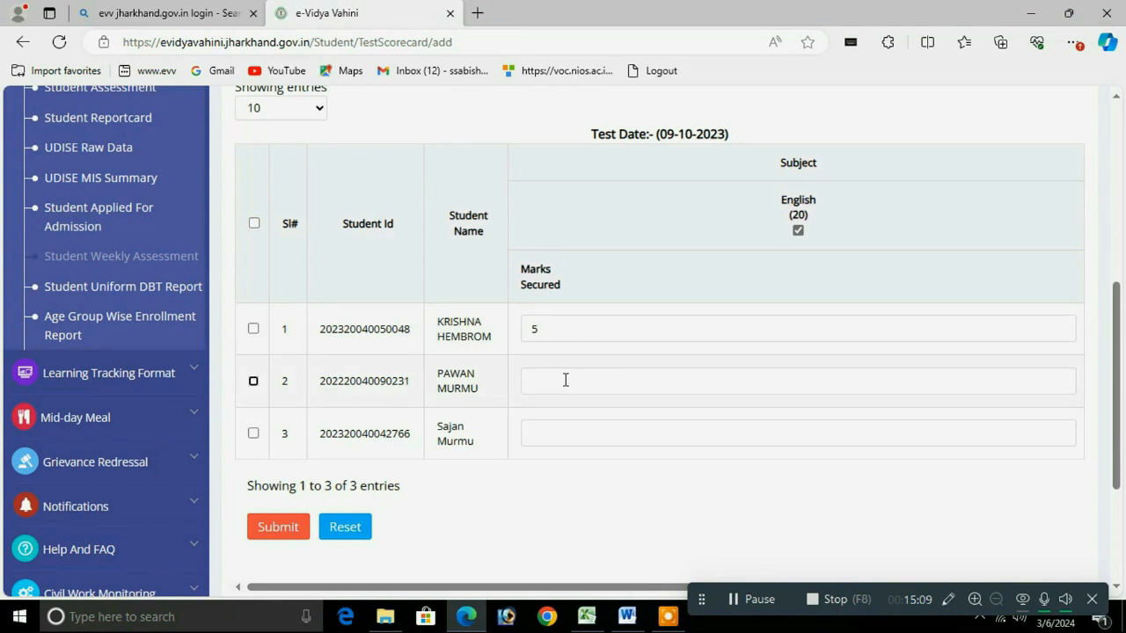
pyautogui.click(566, 380)
pyautogui.write('8')
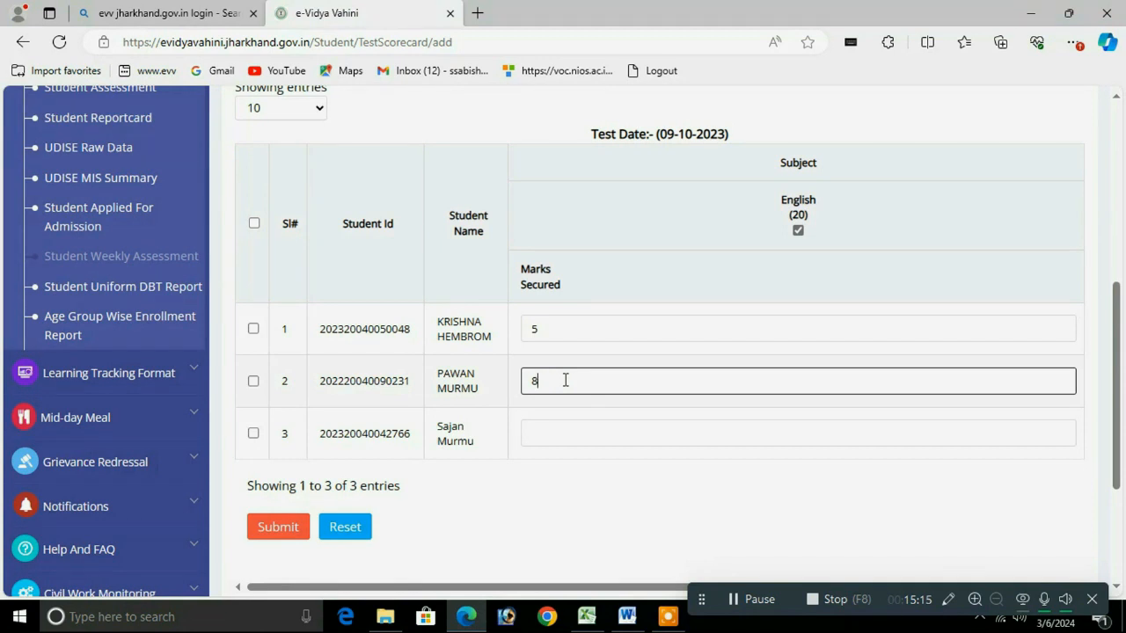
pyautogui.click(548, 437)
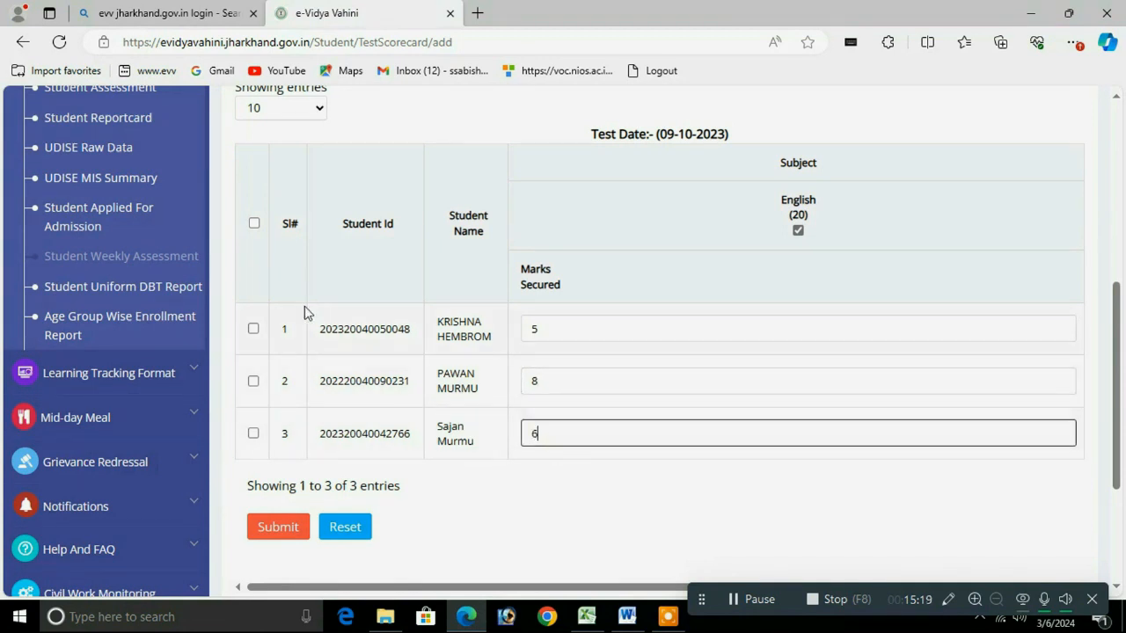
# Step: Tick all three student rows and submit the marks, confirming with 'Yes, sure!'
pyautogui.click(254, 329)
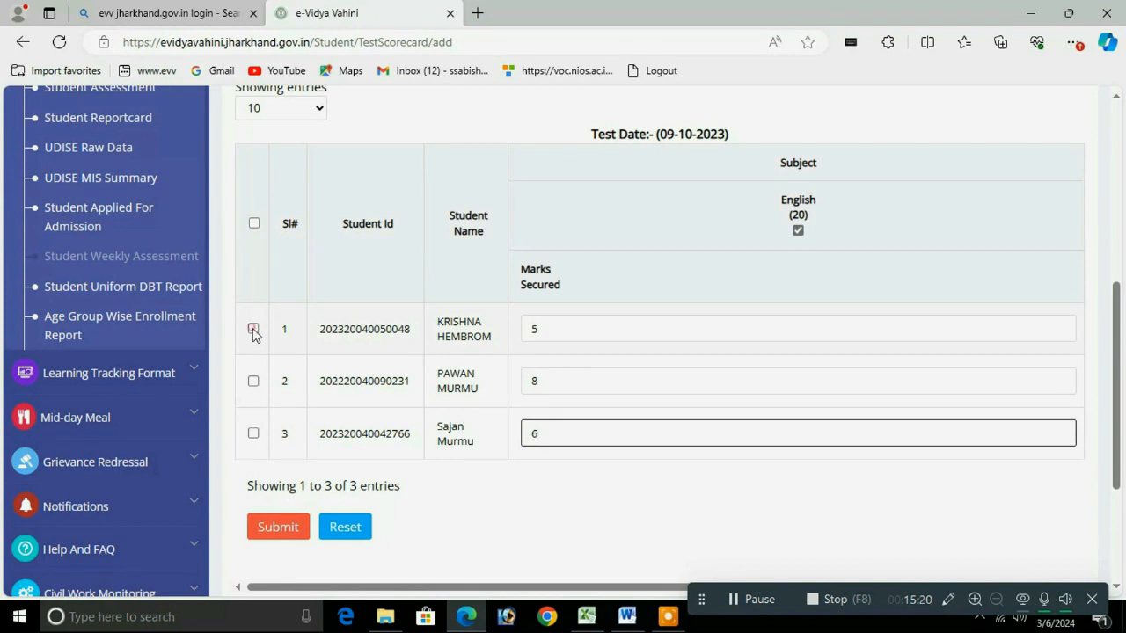
pyautogui.click(253, 381)
pyautogui.click(253, 435)
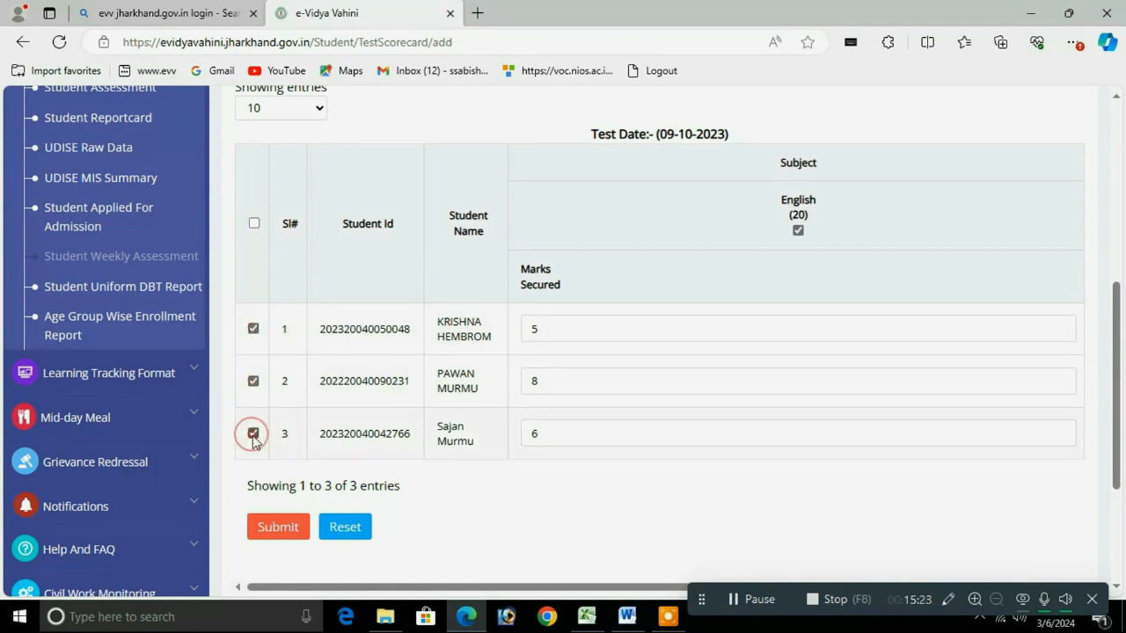
pyautogui.click(283, 529)
pyautogui.click(513, 281)
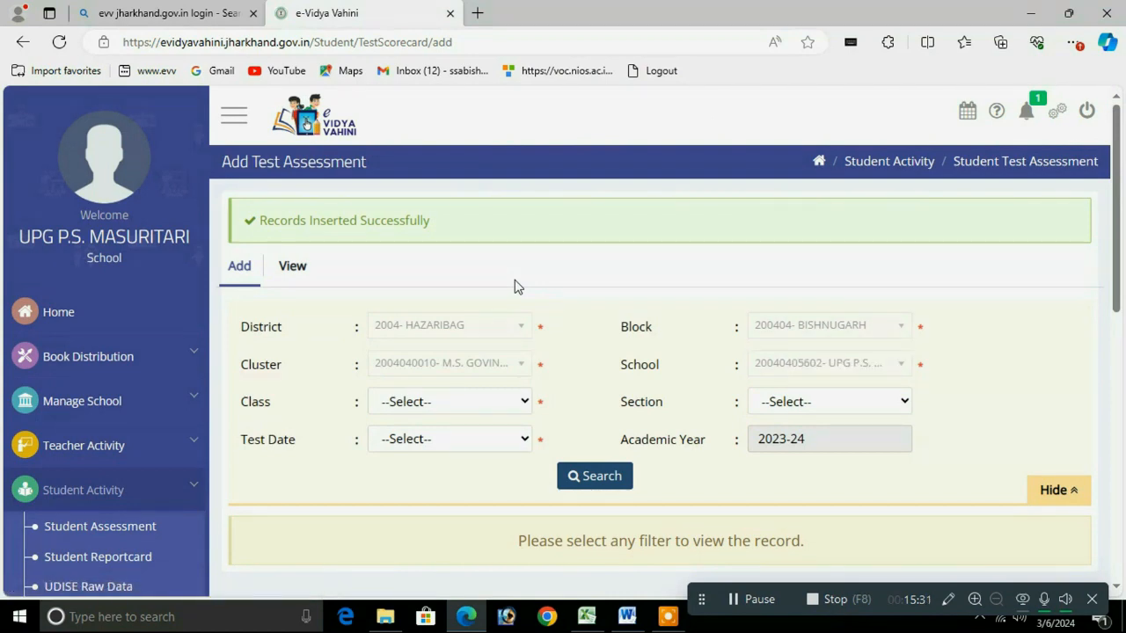
# Step: Load the Class 2, section A Mathematics marks sheet for test date 28-10-2023(FA2)
pyautogui.click(469, 403)
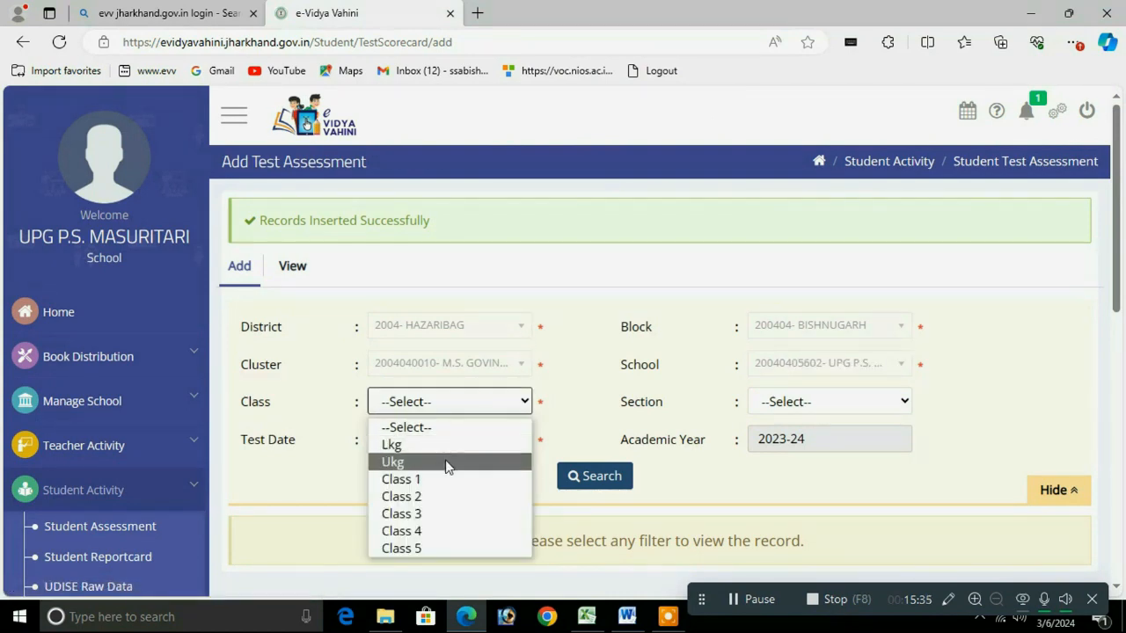
pyautogui.click(420, 497)
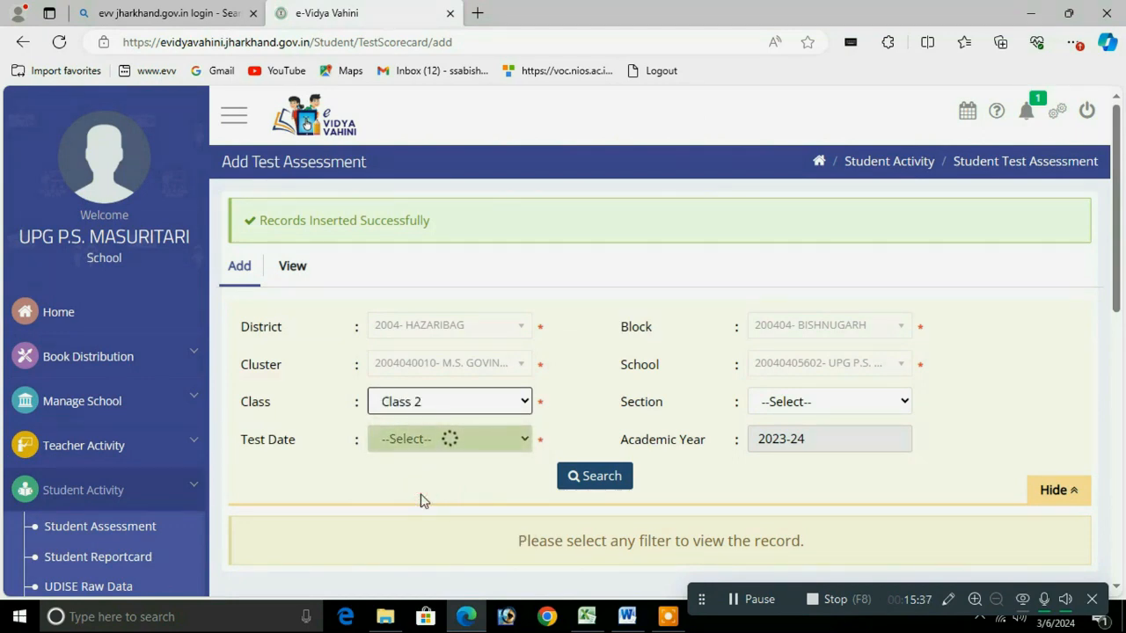
pyautogui.click(779, 402)
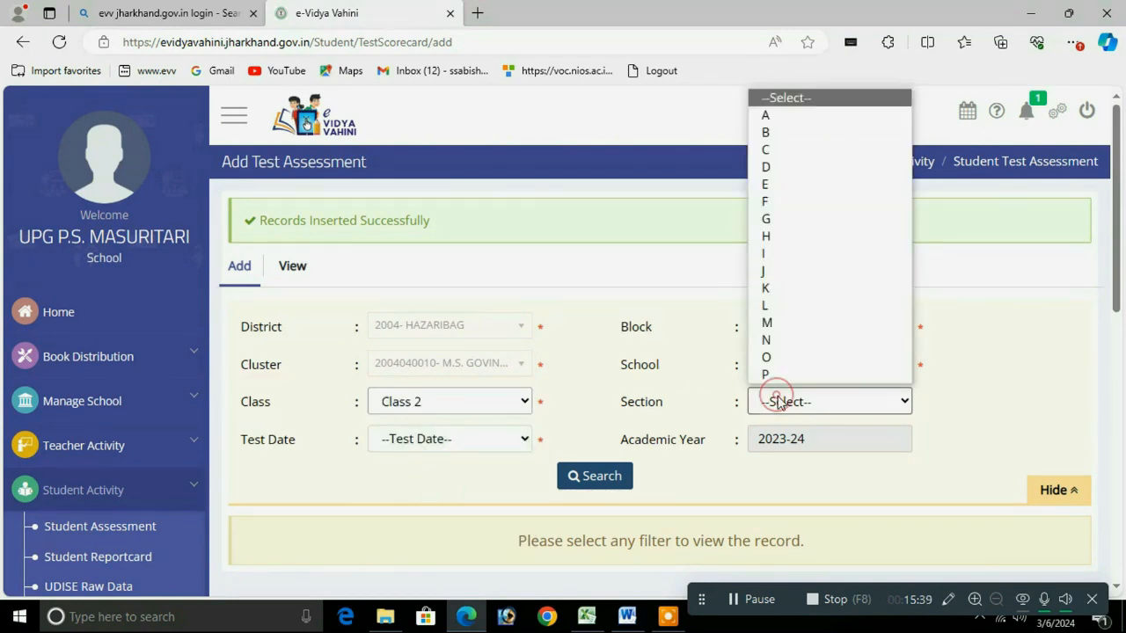
pyautogui.click(765, 117)
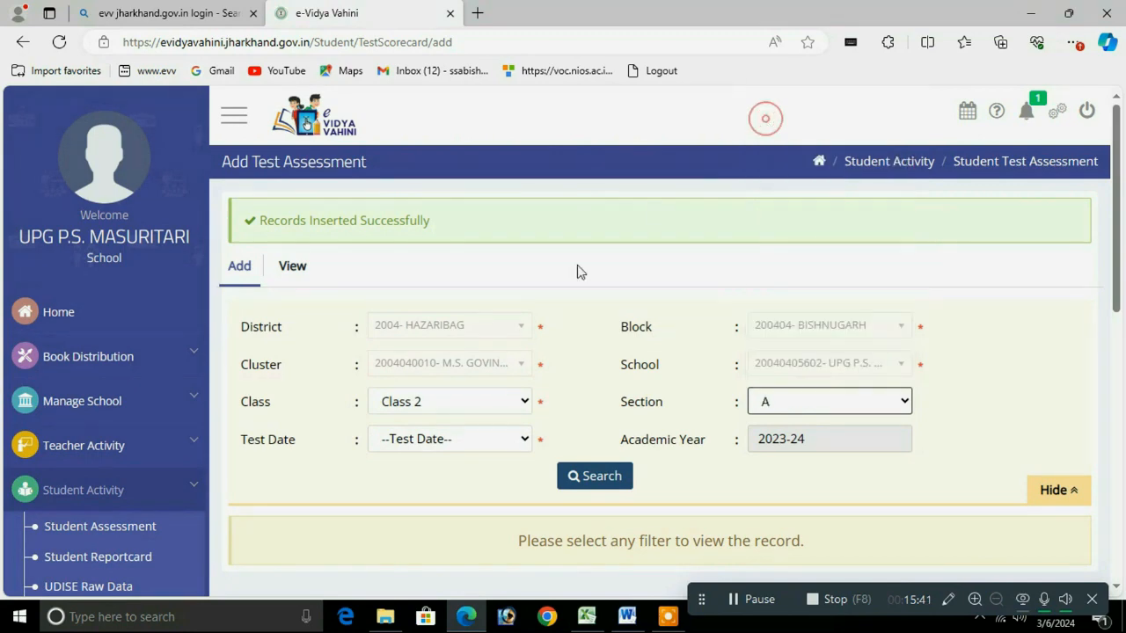
pyautogui.click(442, 444)
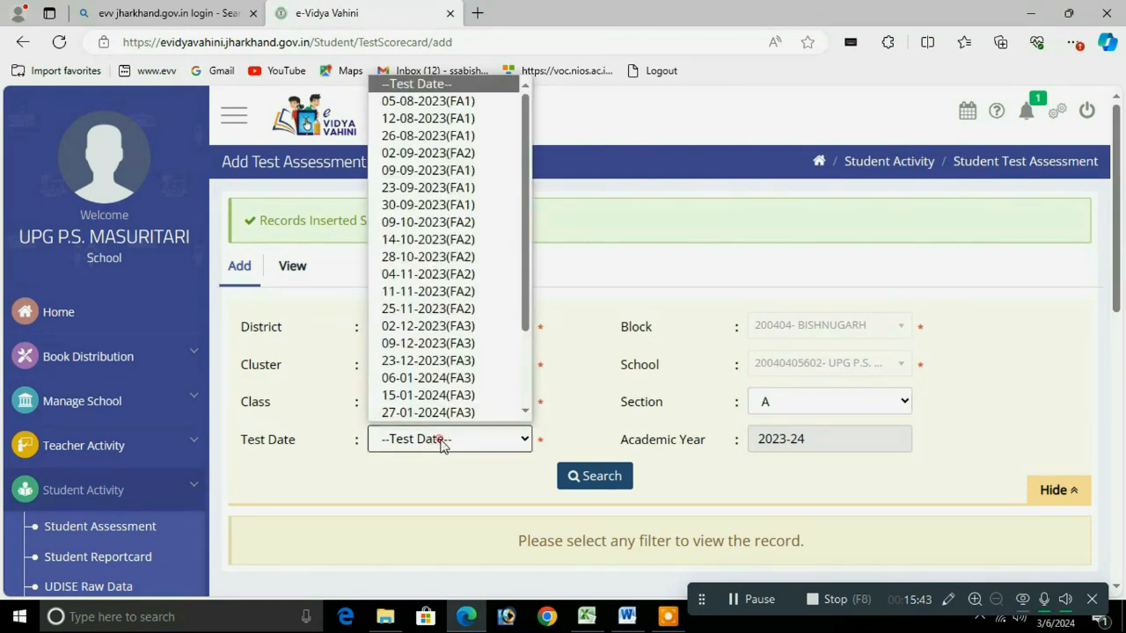
pyautogui.click(473, 257)
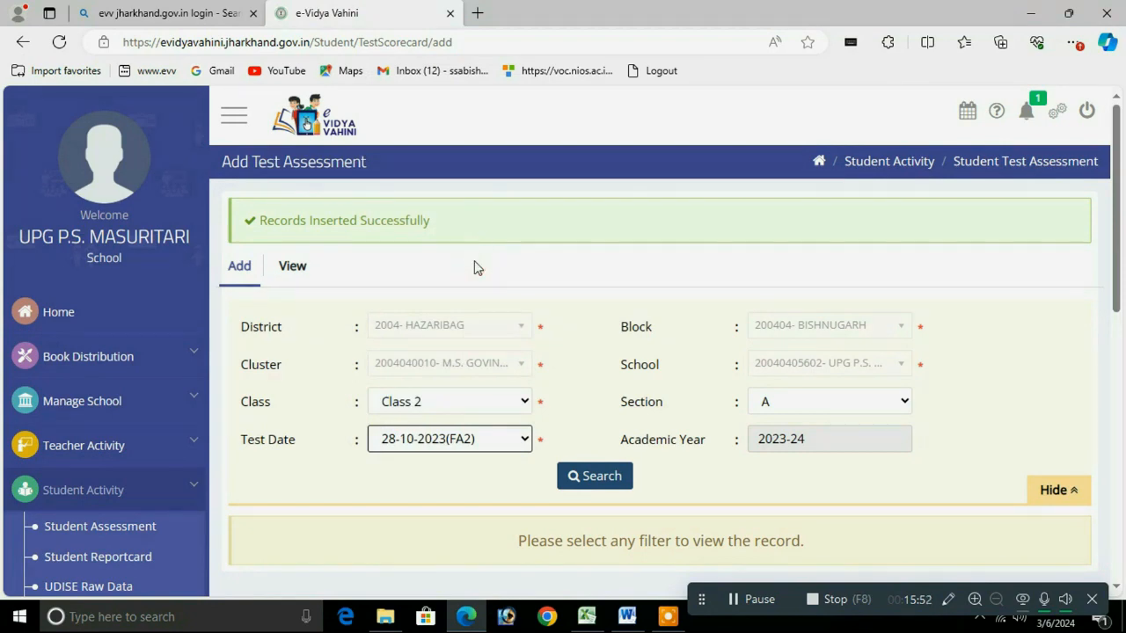
pyautogui.click(591, 476)
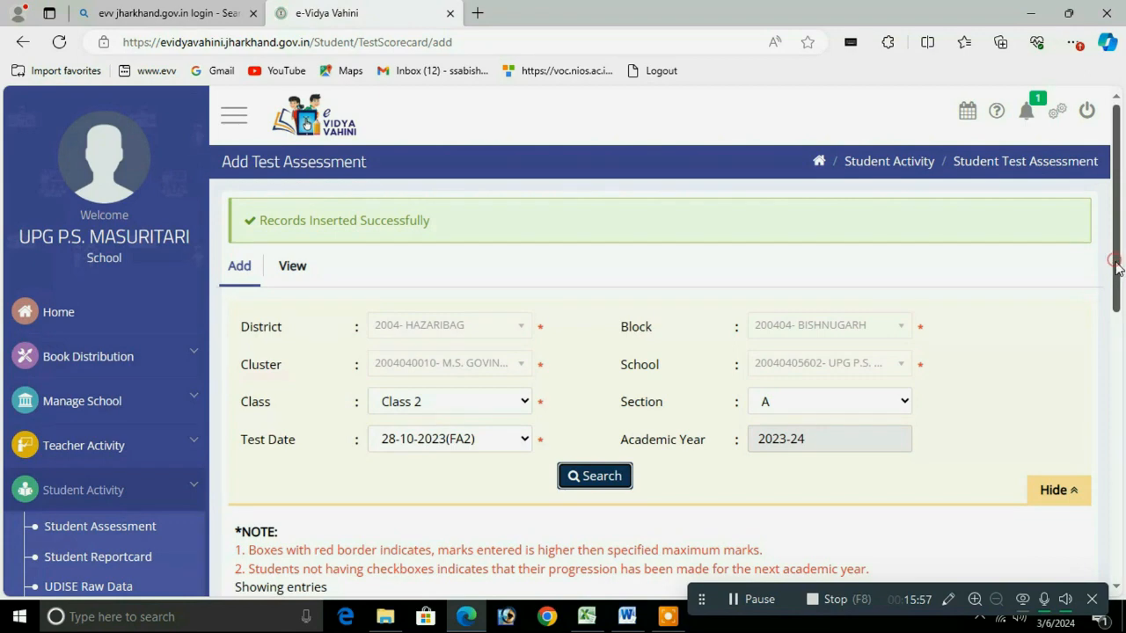
pyautogui.moveTo(1113, 264); pyautogui.dragTo(1100, 395)
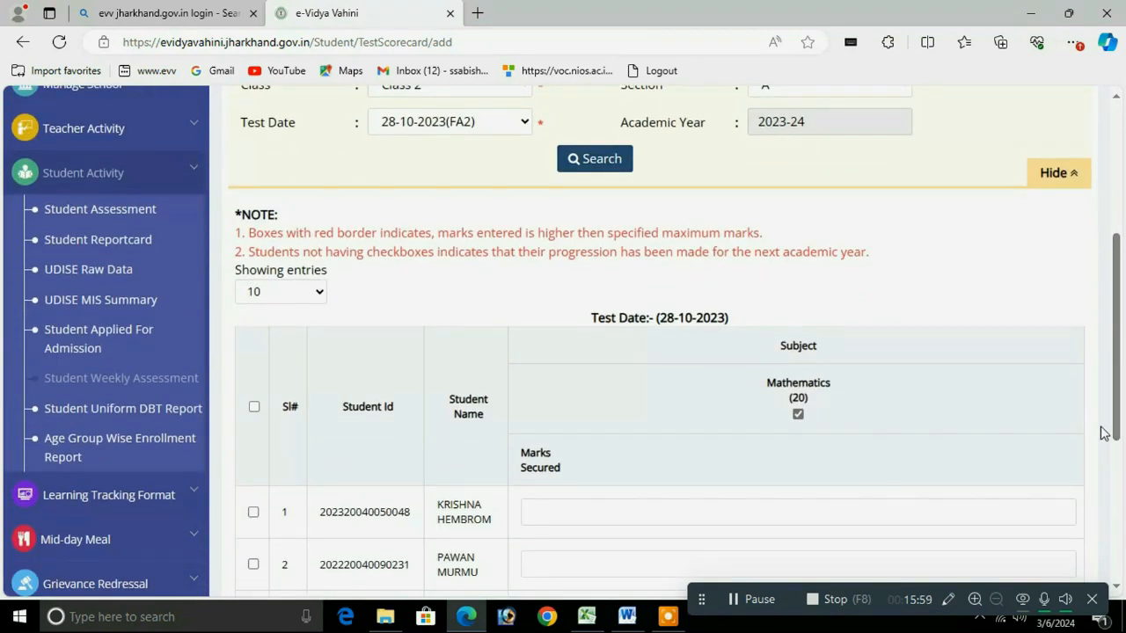
# Step: Enter Mathematics marks 12, 12 and 11 for the three students
pyautogui.scroll(-3, 1108, 440)
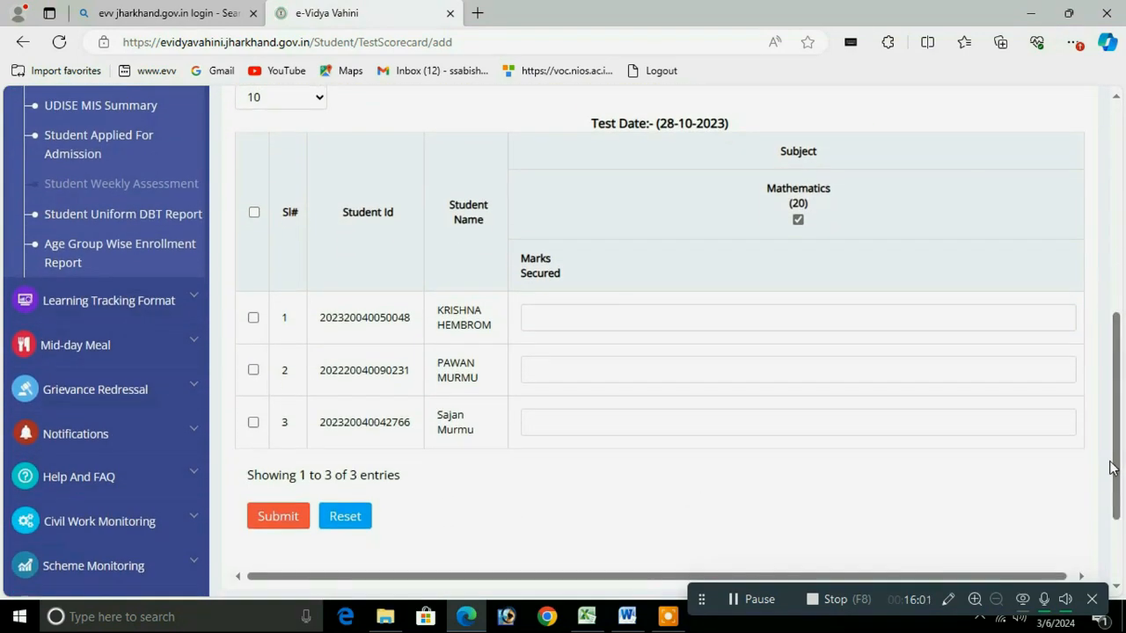
pyautogui.click(537, 324)
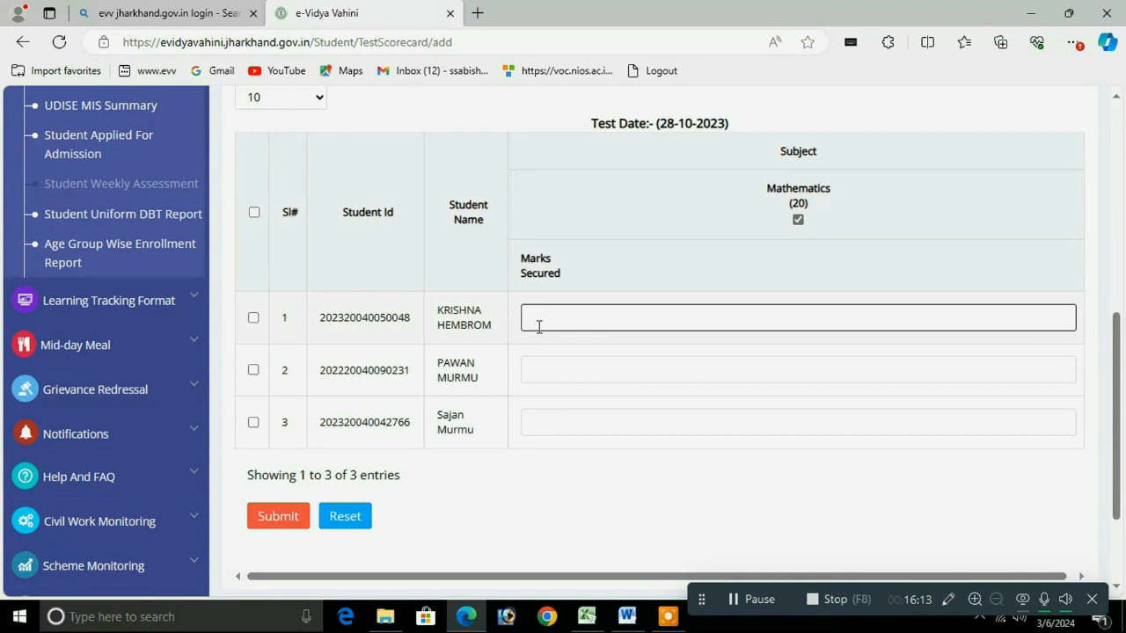
pyautogui.write('12')
pyautogui.moveTo(538, 325); pyautogui.dragTo(531, 323)
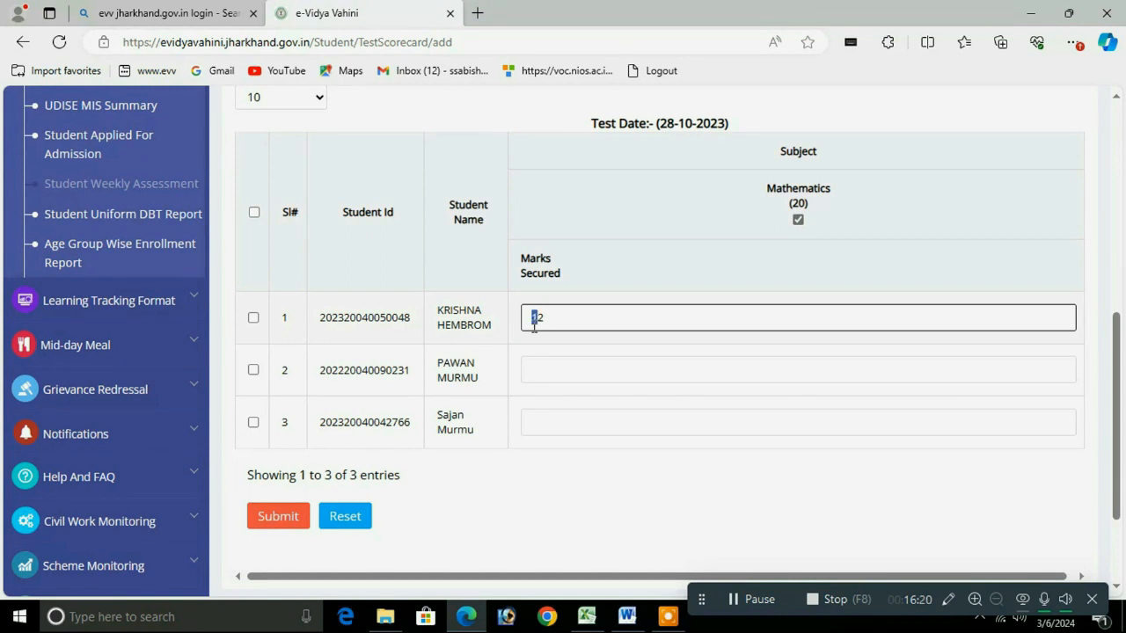
pyautogui.click(544, 372)
pyautogui.write('12')
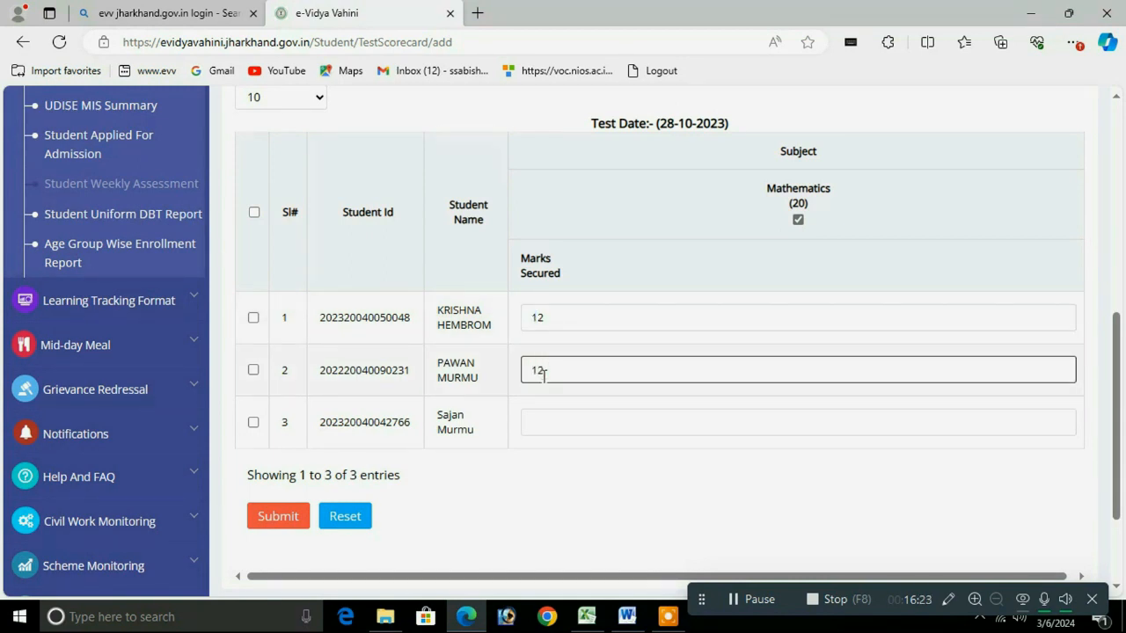
pyautogui.click(553, 429)
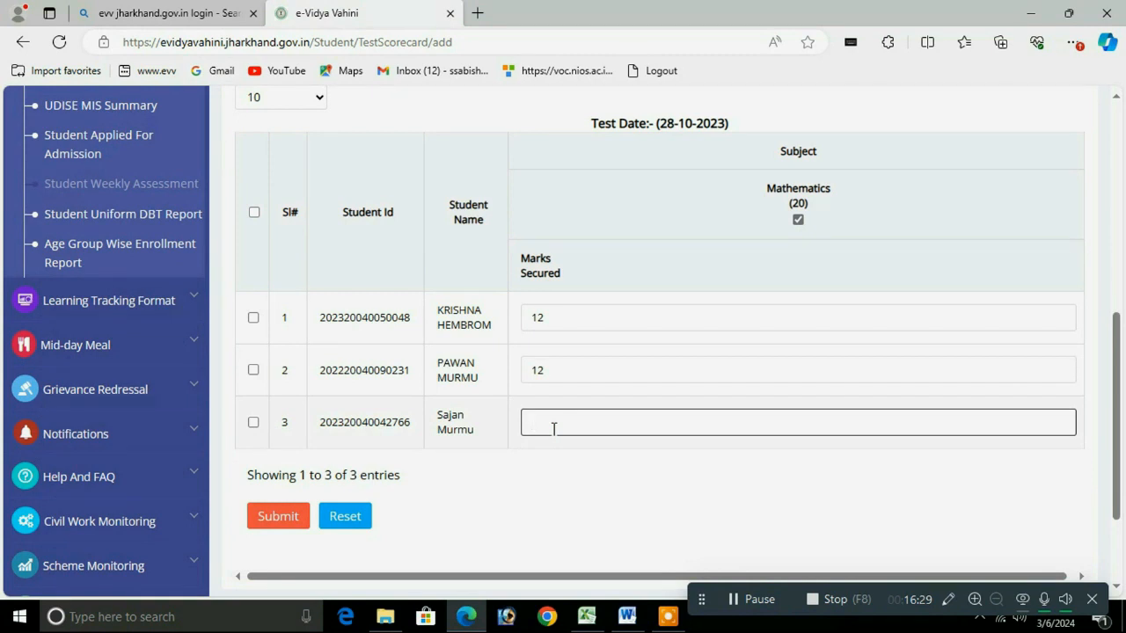
pyautogui.write('11')
# Step: Select all rows with the header checkbox and submit, confirming with 'Yes, sure!'
pyautogui.click(254, 213)
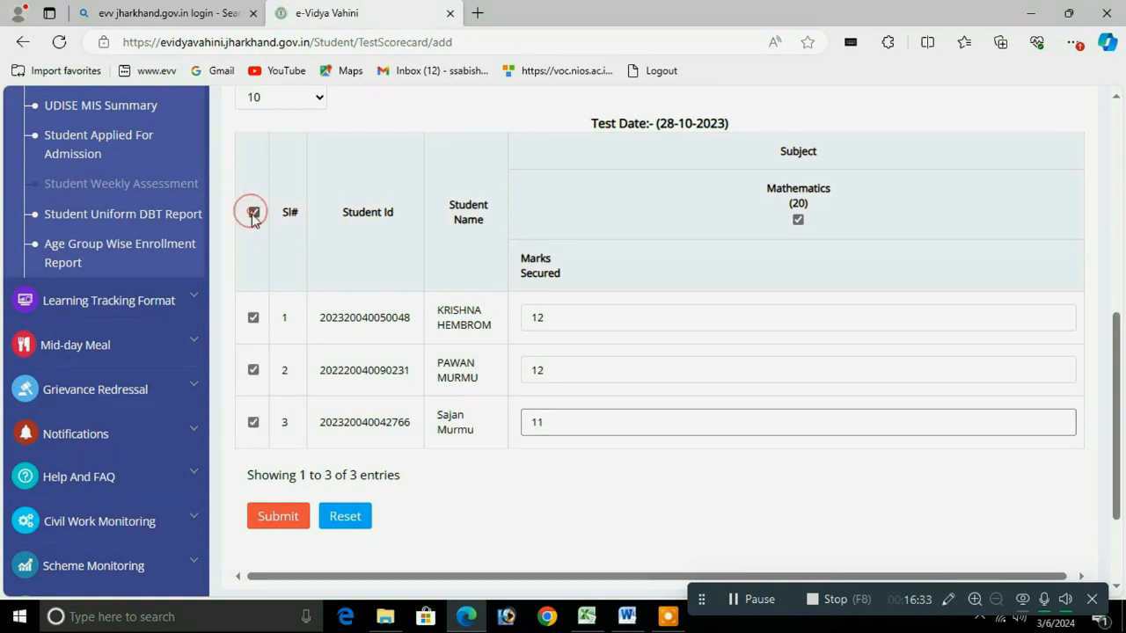
pyautogui.click(279, 519)
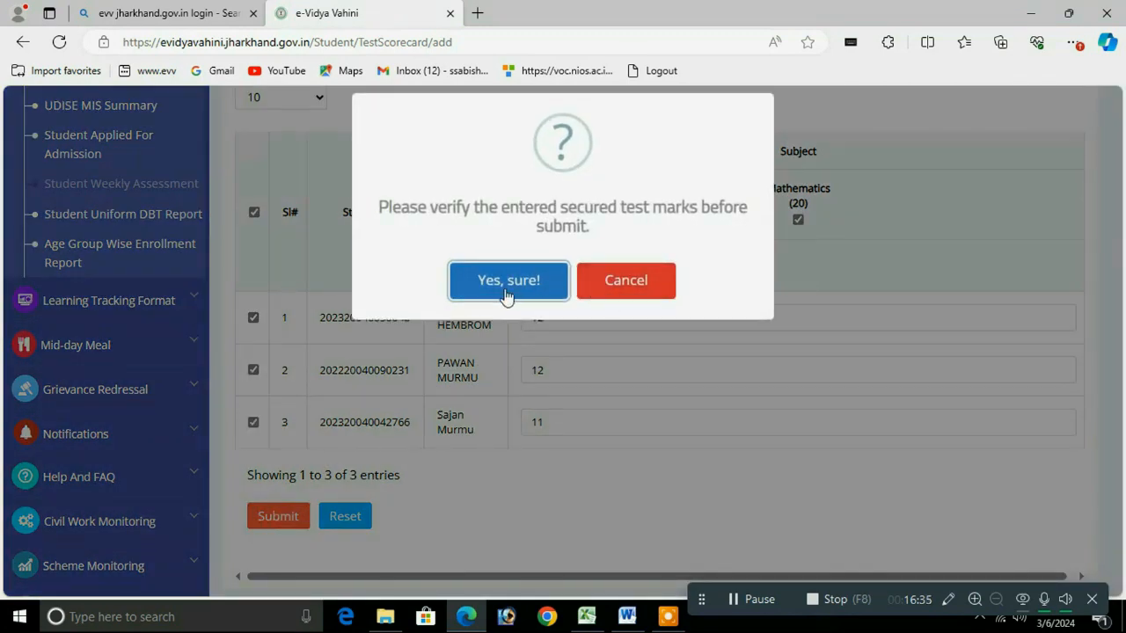
pyautogui.click(506, 295)
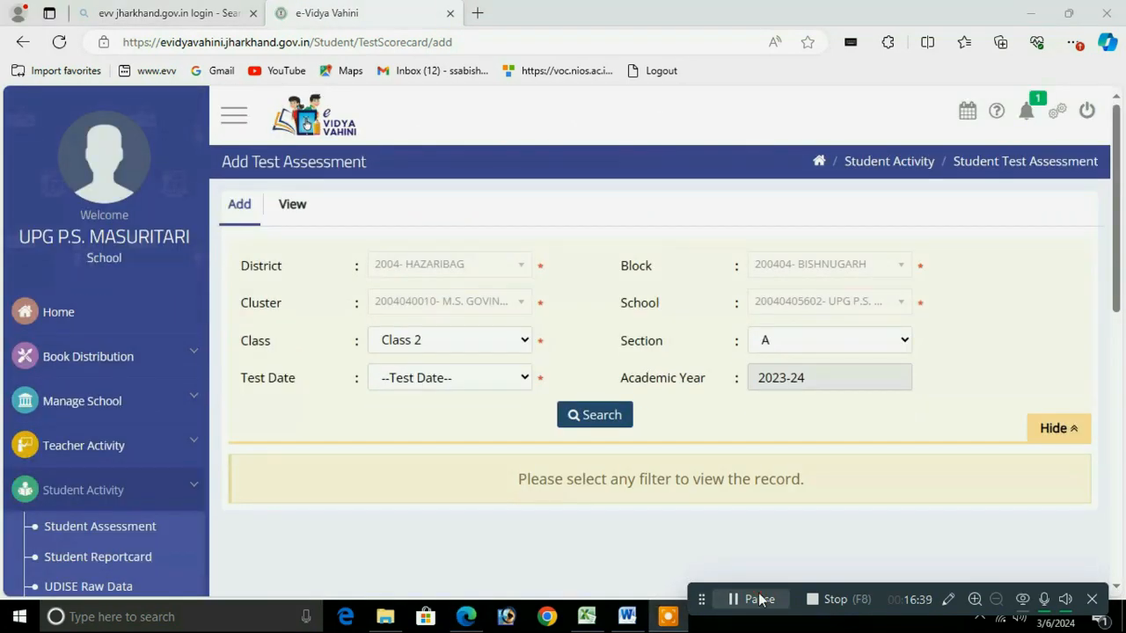
# Step: Review saved marks for test dates 05-08-2023(FA1) and 09-10-2023(FA2)
pyautogui.click(457, 384)
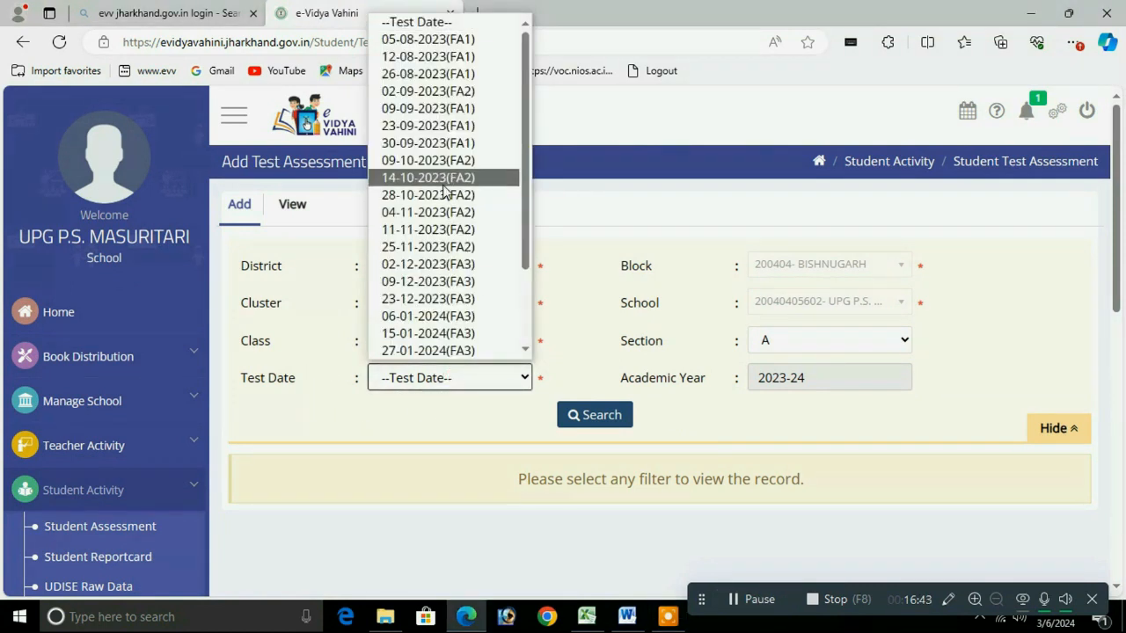
pyautogui.click(447, 38)
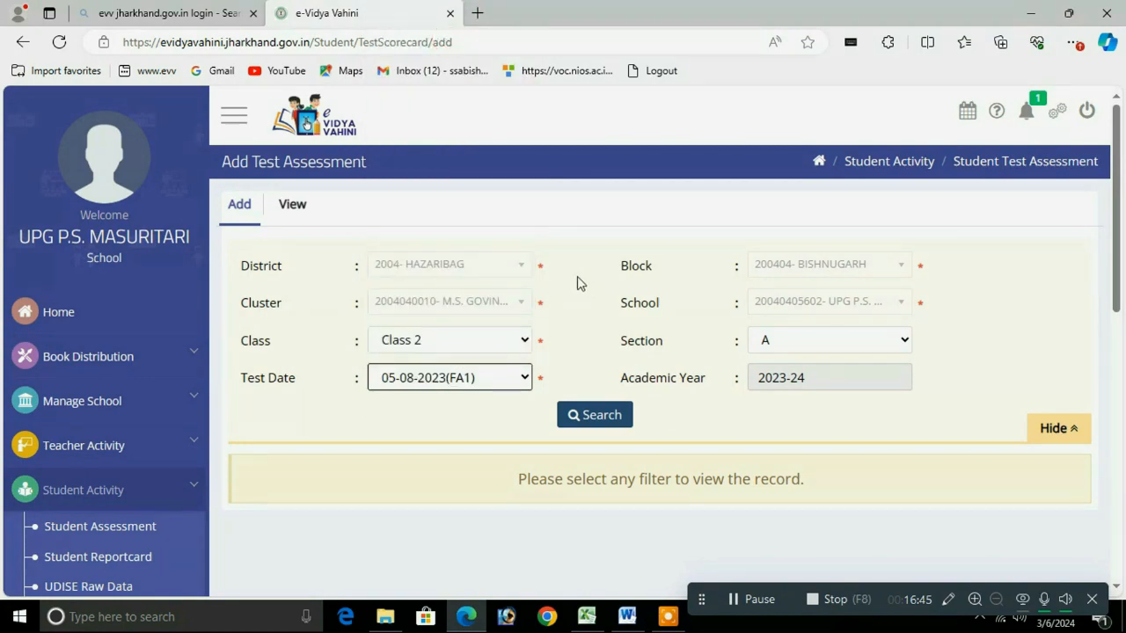
pyautogui.click(595, 417)
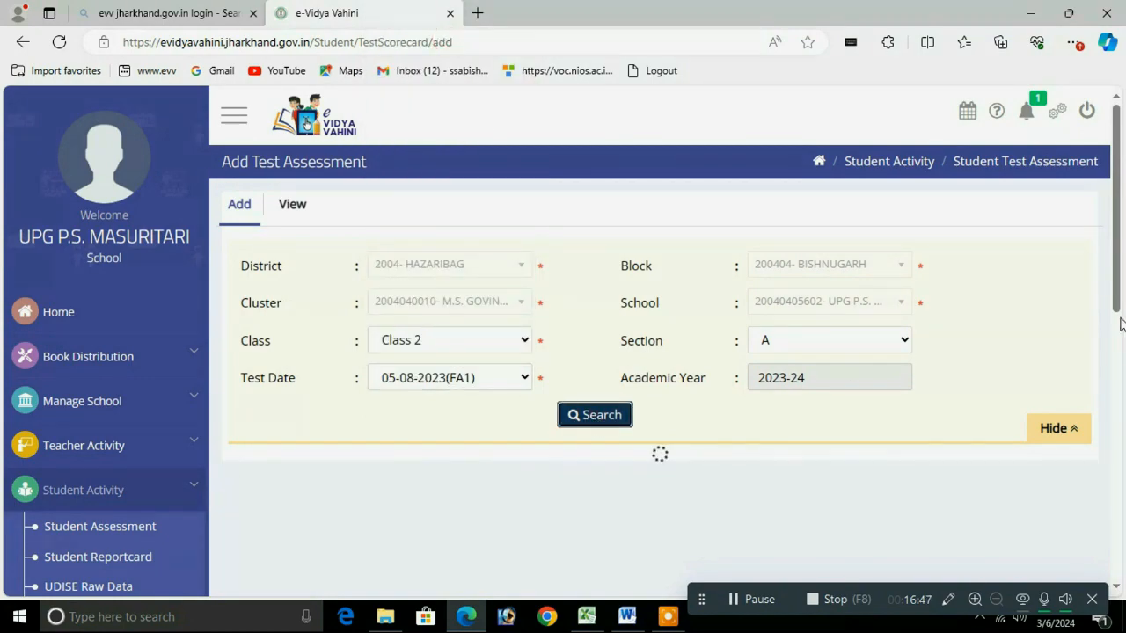
pyautogui.moveTo(1118, 266); pyautogui.dragTo(1113, 361)
pyautogui.click(485, 184)
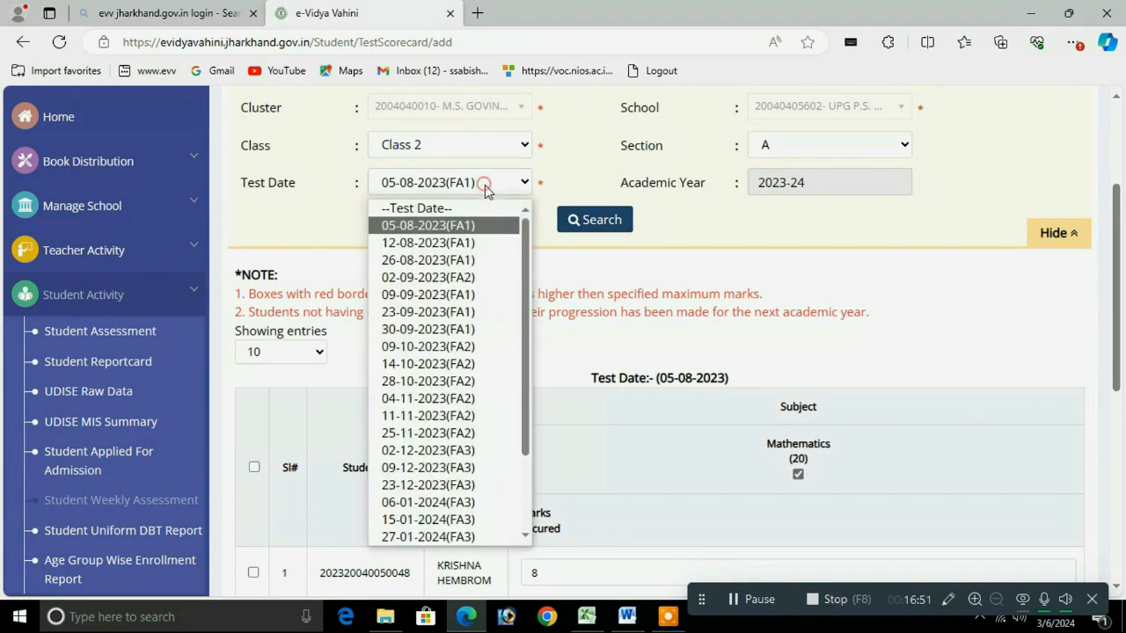
pyautogui.click(453, 347)
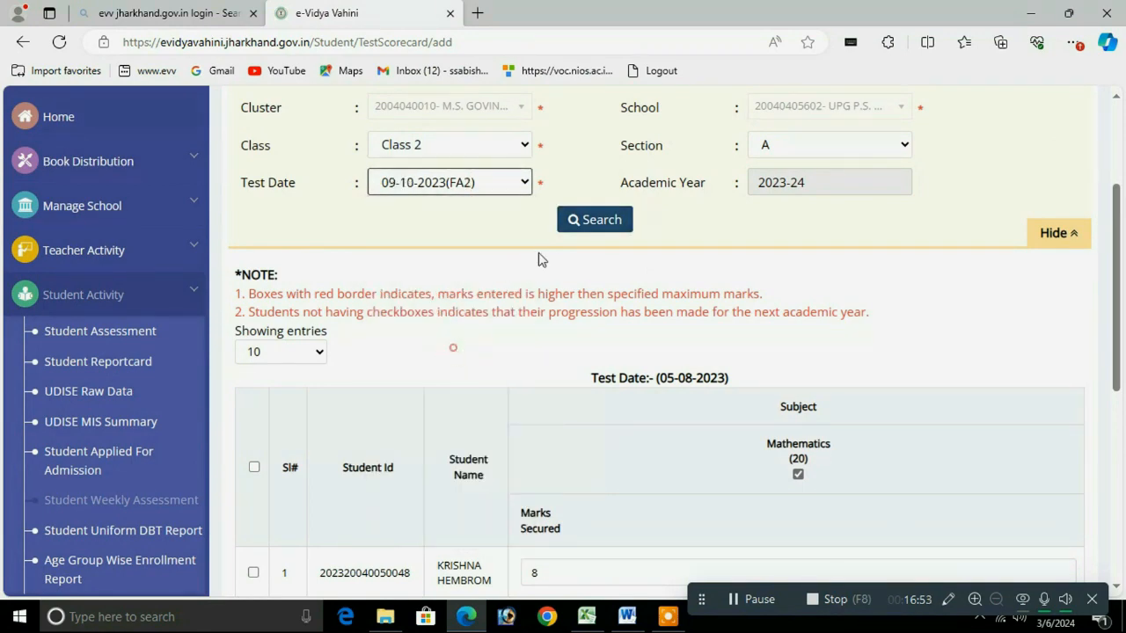
pyautogui.click(583, 227)
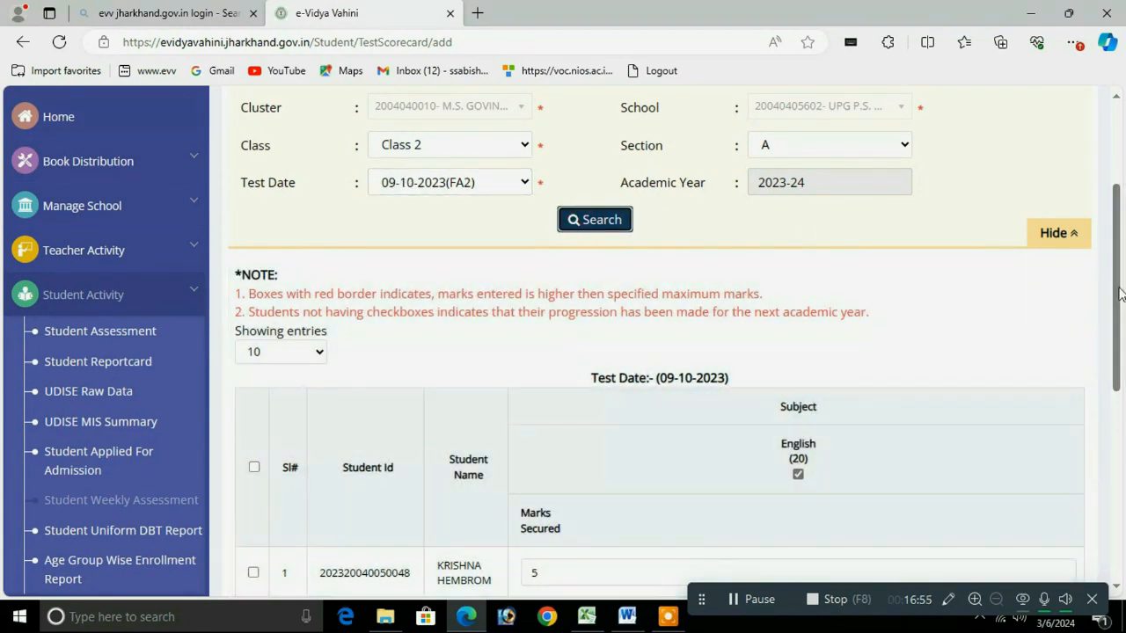
pyautogui.moveTo(1119, 293); pyautogui.dragTo(1087, 220)
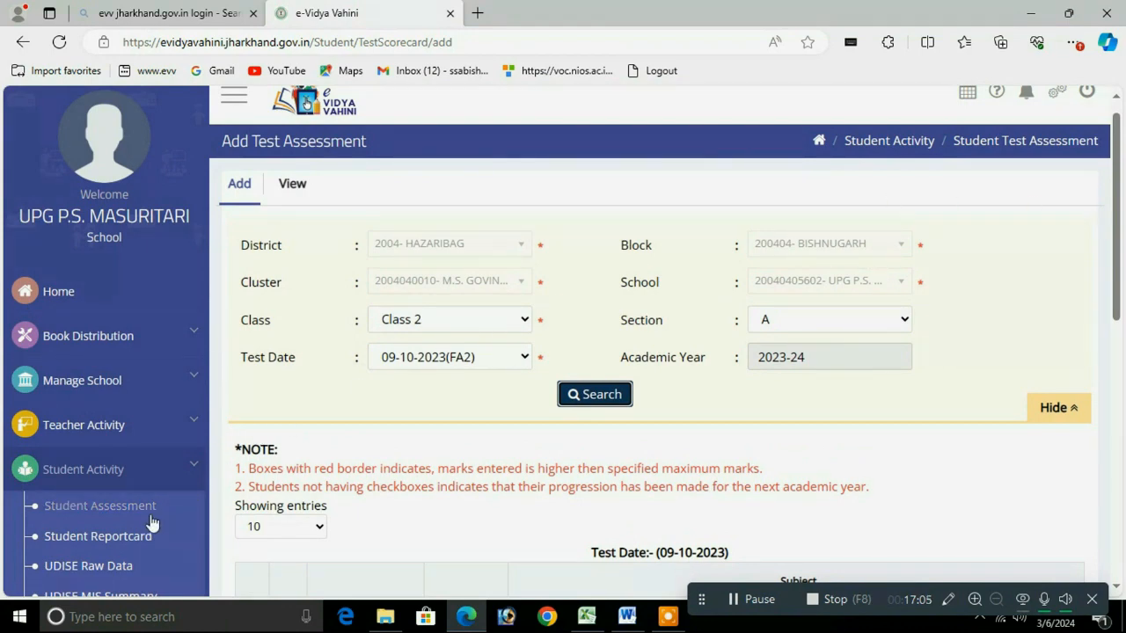
# Step: Re-expand the Student Activity sidebar section and scroll down the page
pyautogui.click(123, 473)
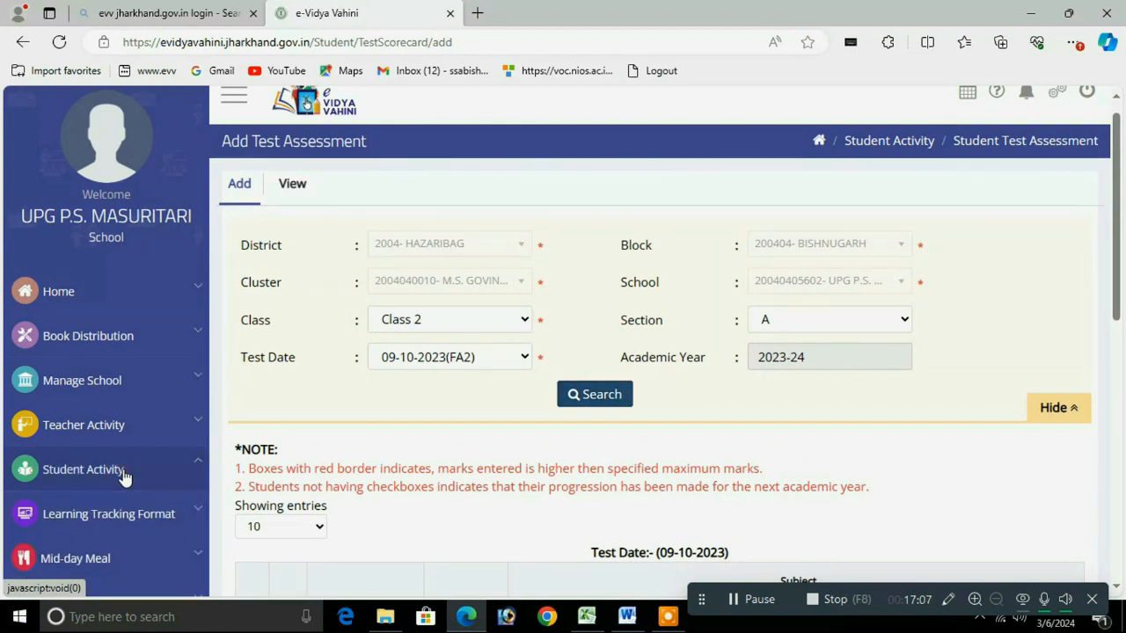
pyautogui.click(124, 476)
pyautogui.moveTo(1117, 264); pyautogui.dragTo(1118, 357)
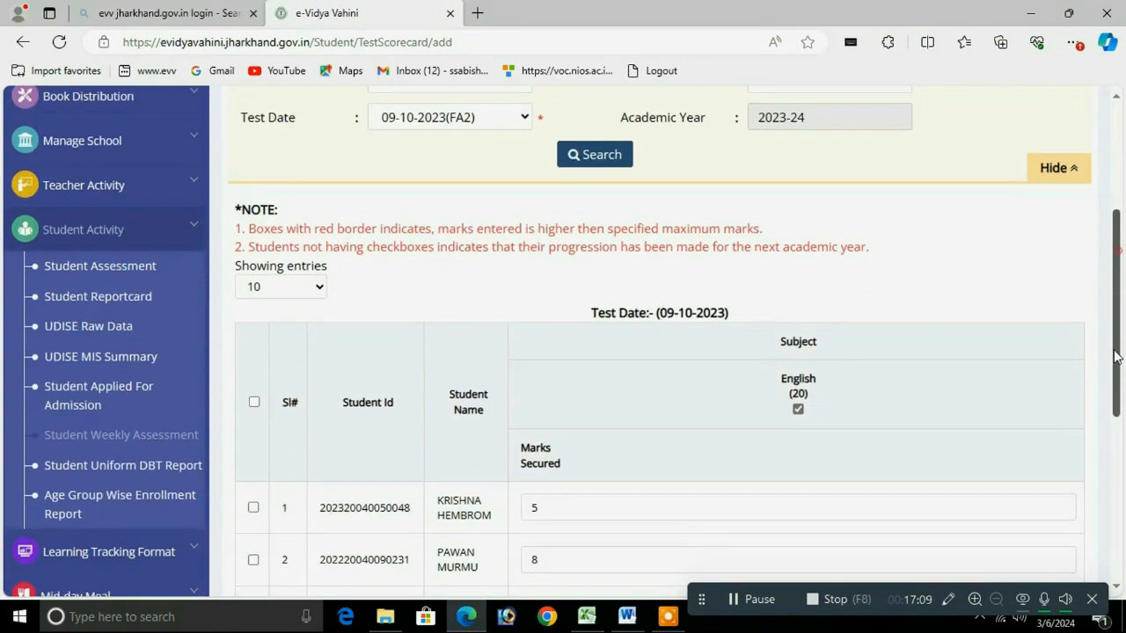
# Step: Show the View Assessment results for 2023-24, Class 2, sub-term FA 1 20%
pyautogui.click(94, 267)
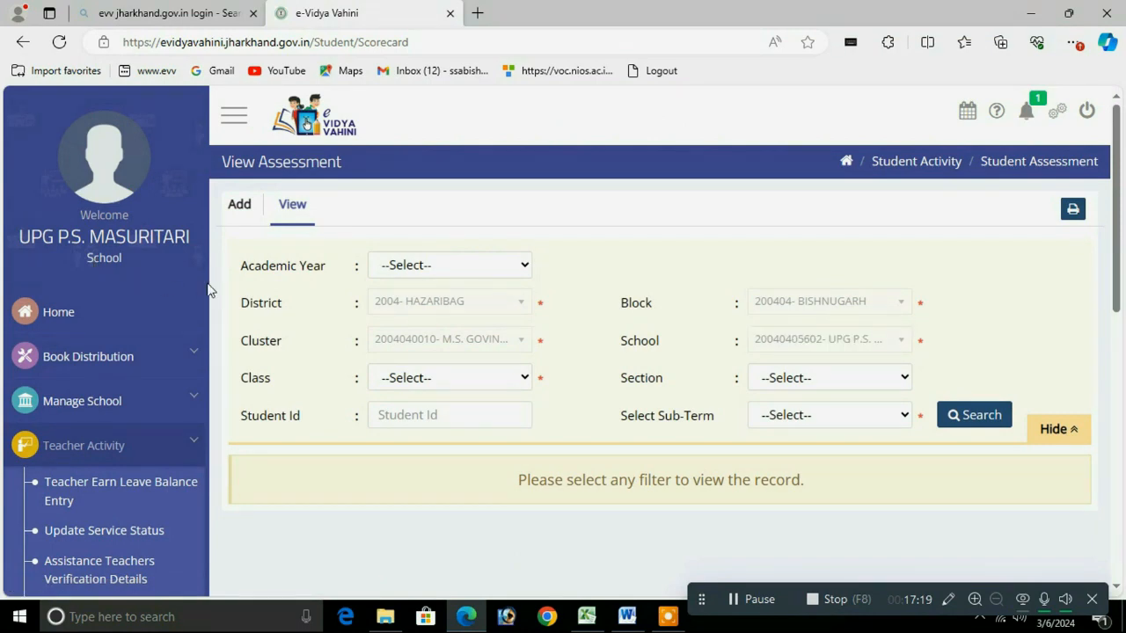
pyautogui.click(447, 264)
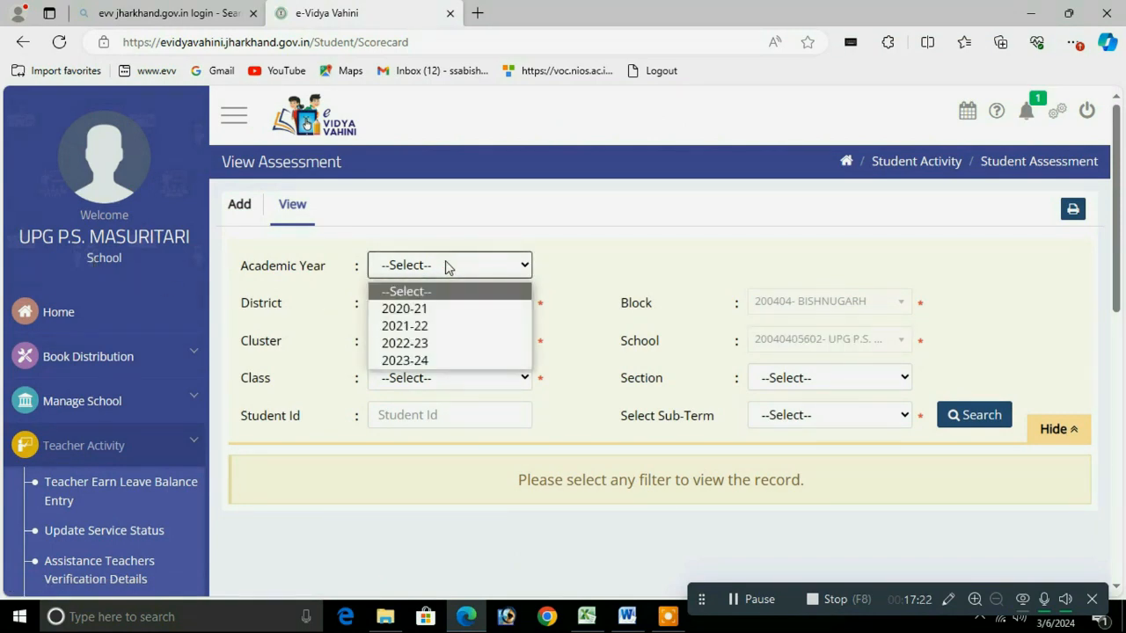
pyautogui.click(424, 363)
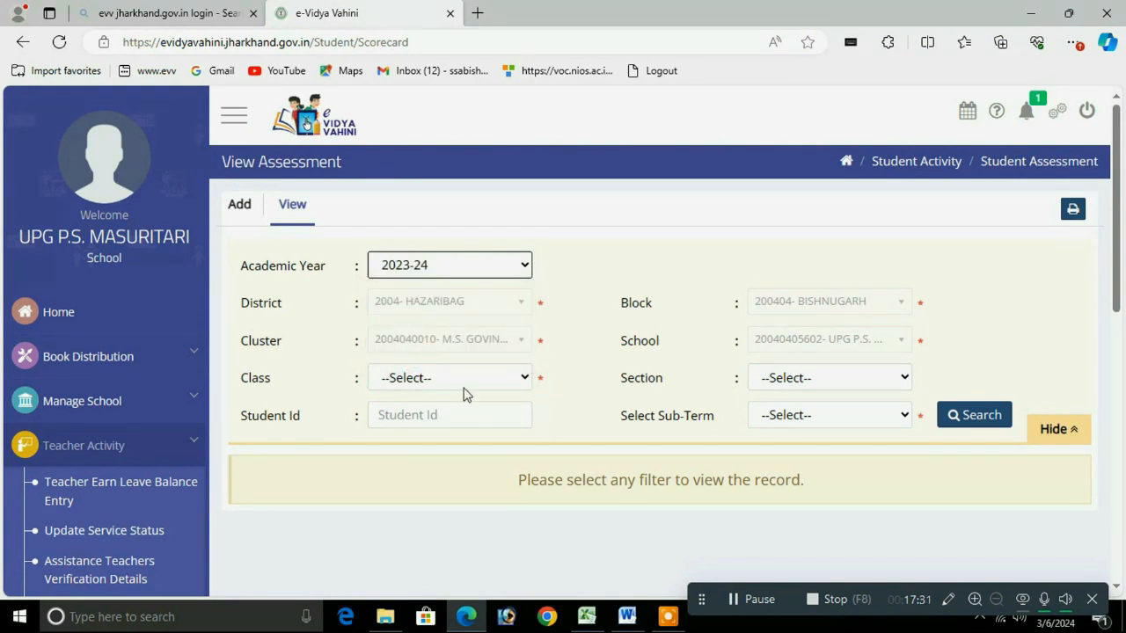
pyautogui.click(461, 381)
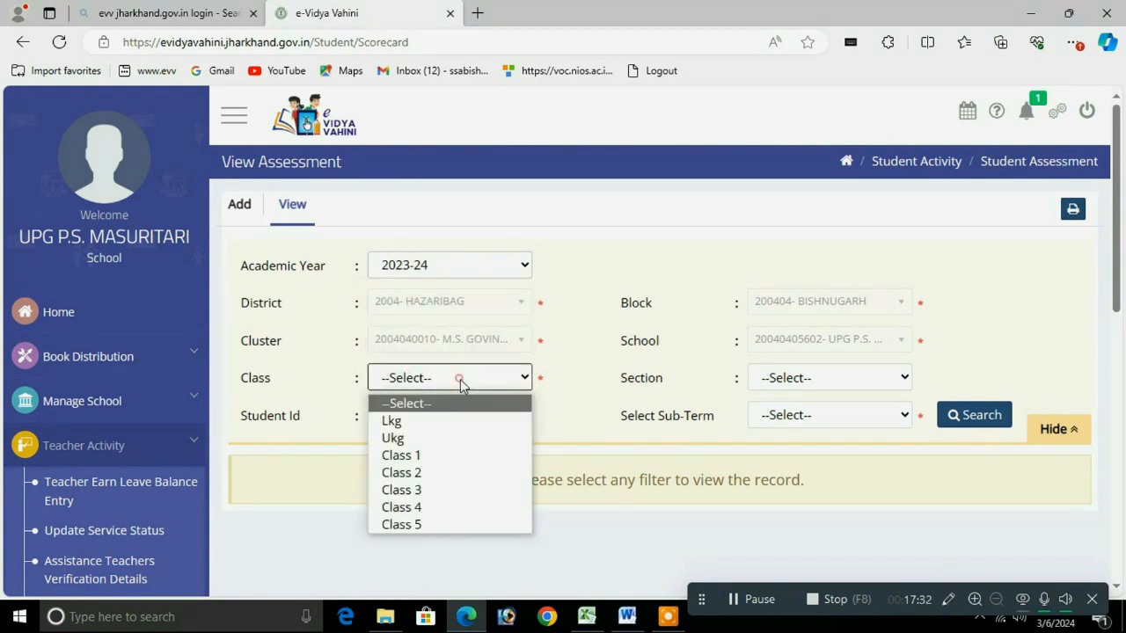
pyautogui.click(412, 477)
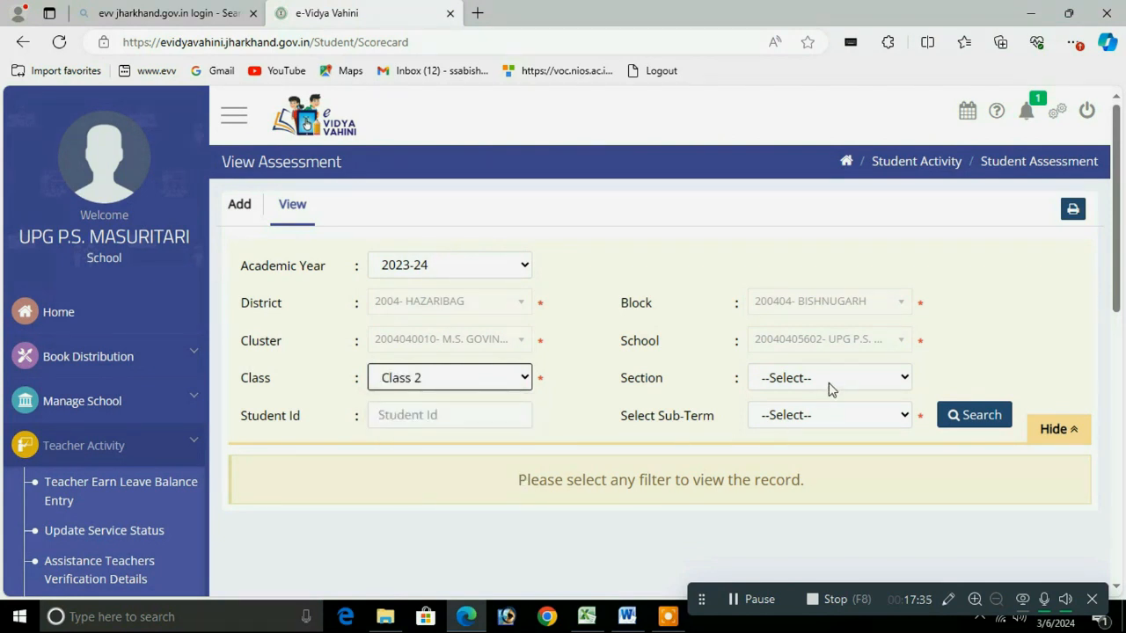
pyautogui.click(847, 416)
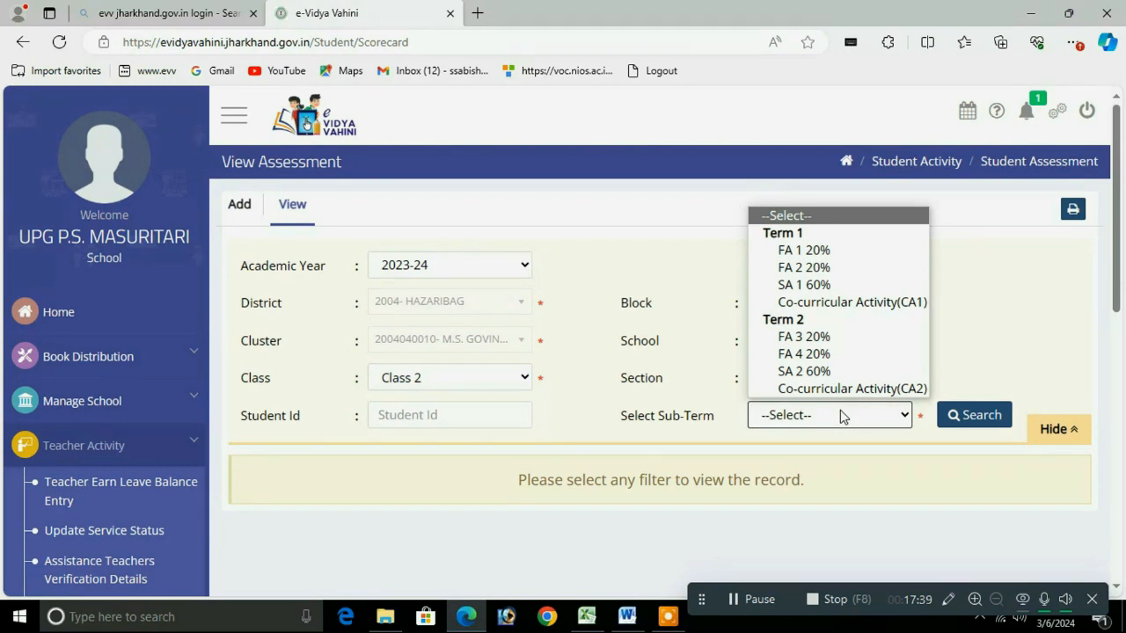
pyautogui.click(795, 253)
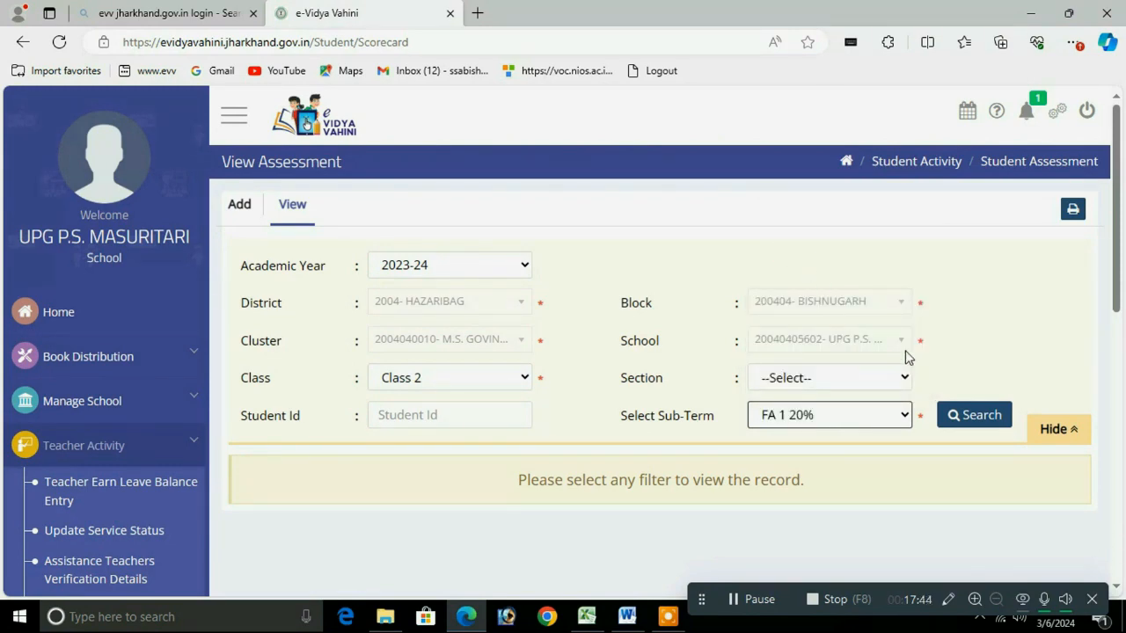
pyautogui.click(970, 417)
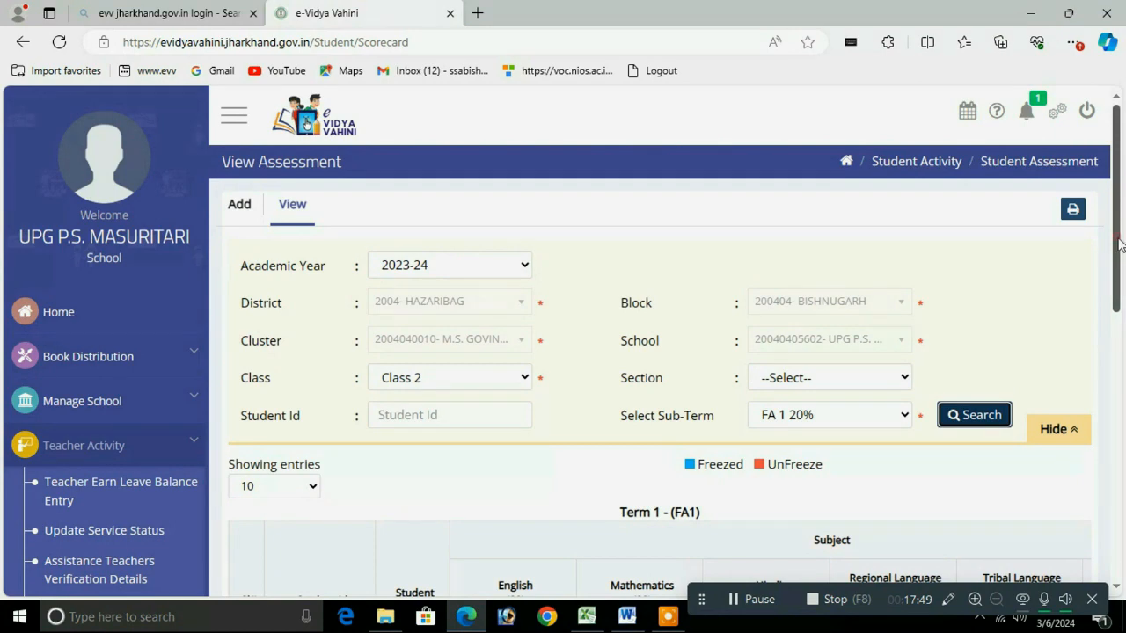
pyautogui.scroll(-4, 734, 346)
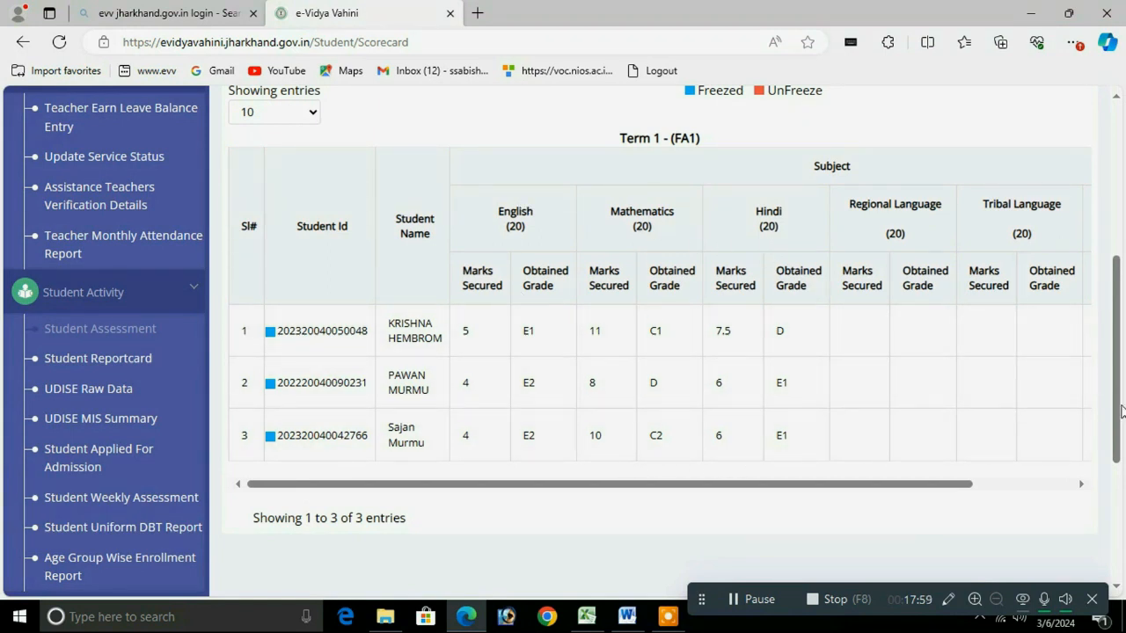
pyautogui.moveTo(1122, 417); pyautogui.dragTo(1101, 334)
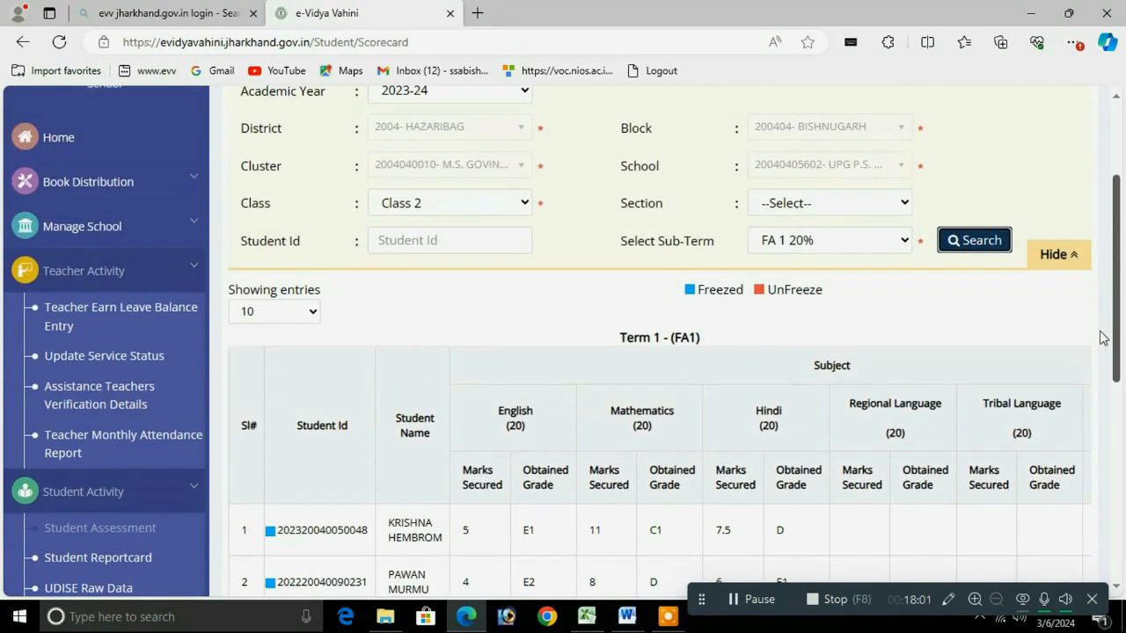
# Step: Switch the sub-term to FA 2 20% and review Class 2's results
pyautogui.click(807, 240)
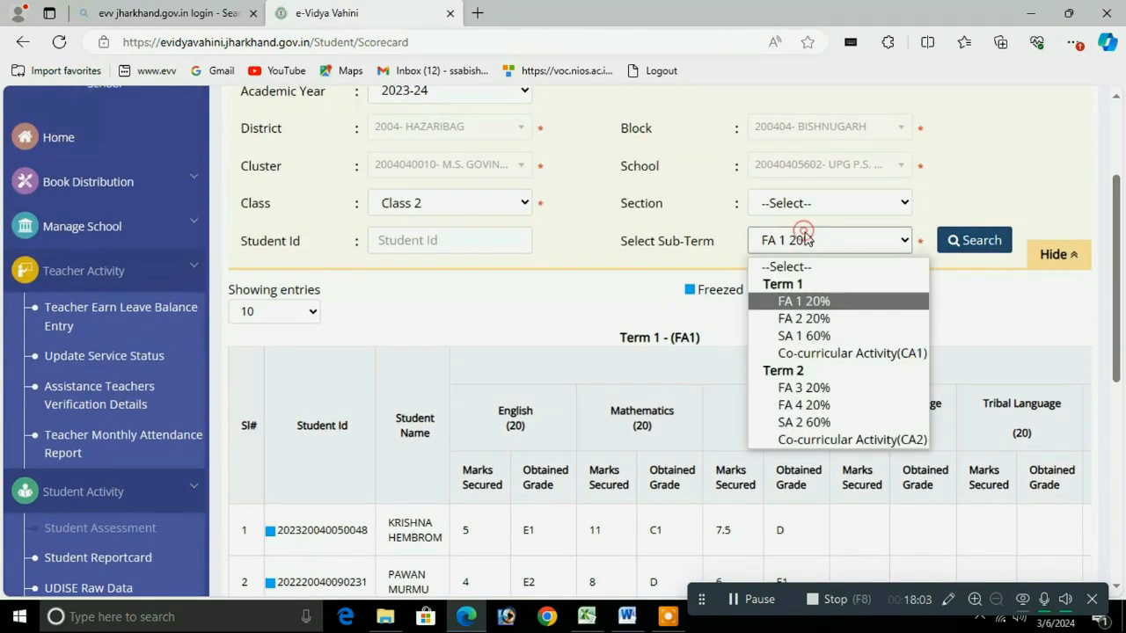
pyautogui.click(802, 317)
pyautogui.click(995, 239)
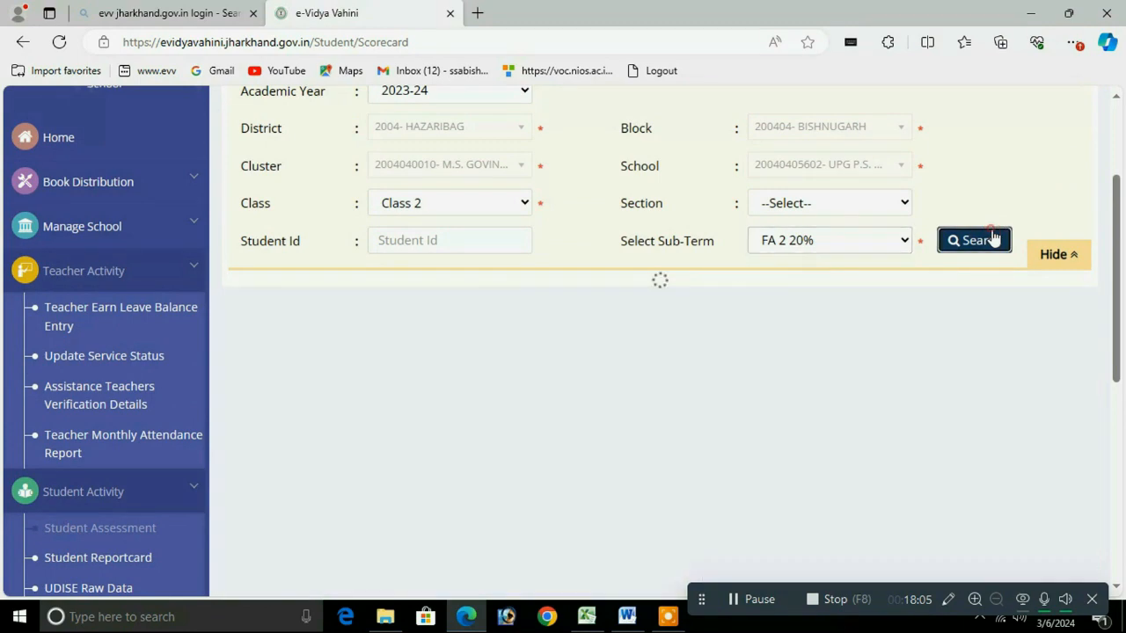
pyautogui.moveTo(1114, 248); pyautogui.dragTo(1117, 376)
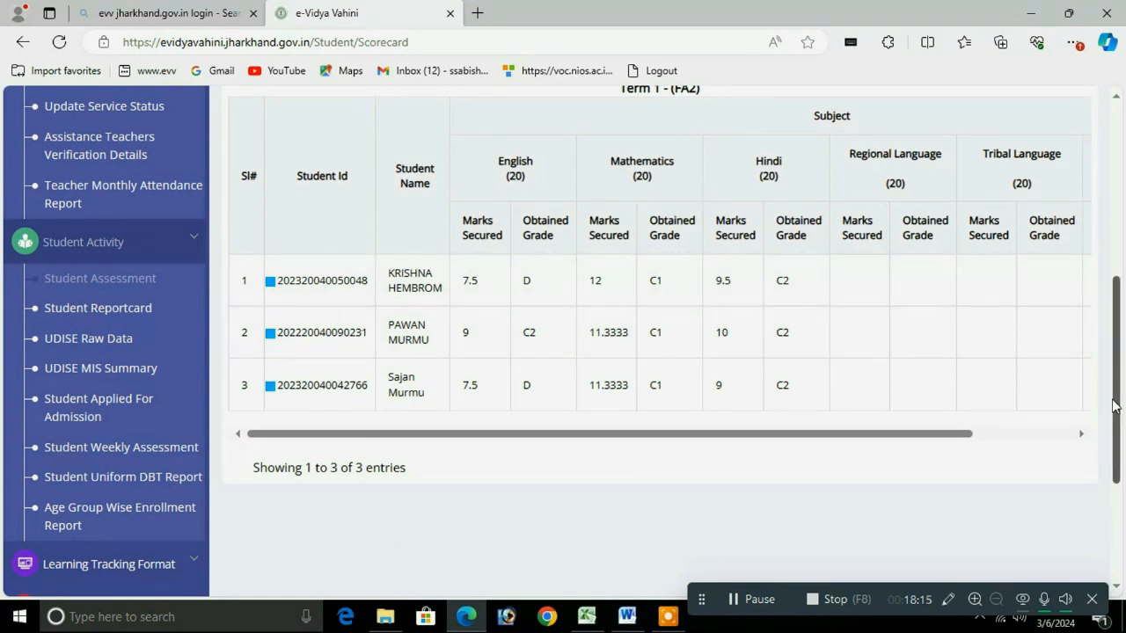
pyautogui.moveTo(1114, 410); pyautogui.dragTo(1097, 310)
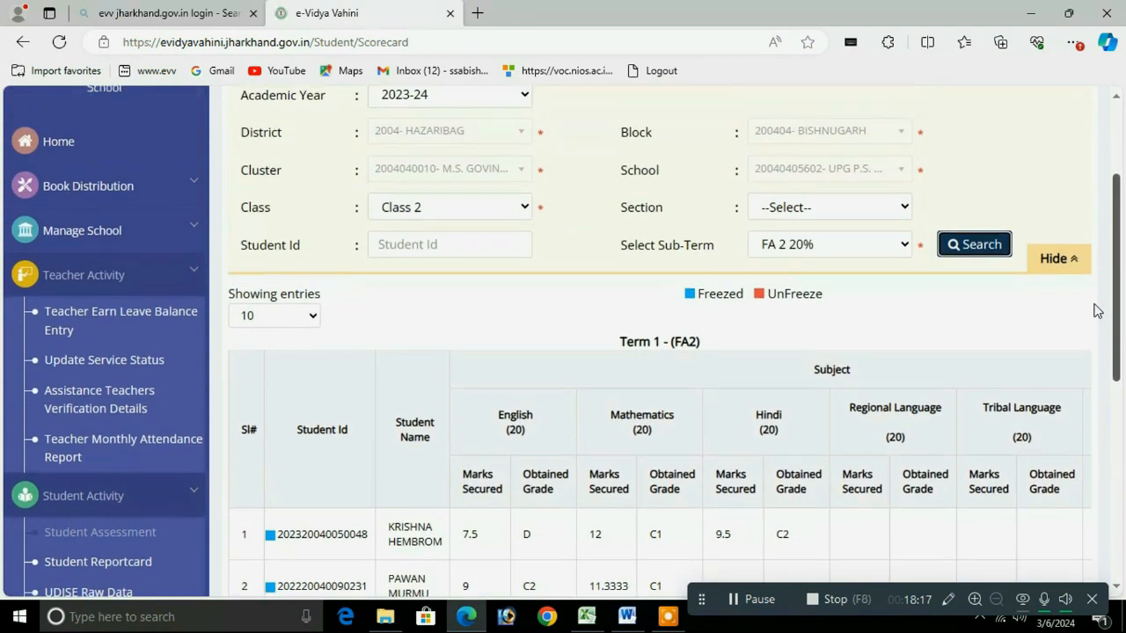
# Step: Search sub-term SA 1 60%, which shows No record found
pyautogui.click(831, 252)
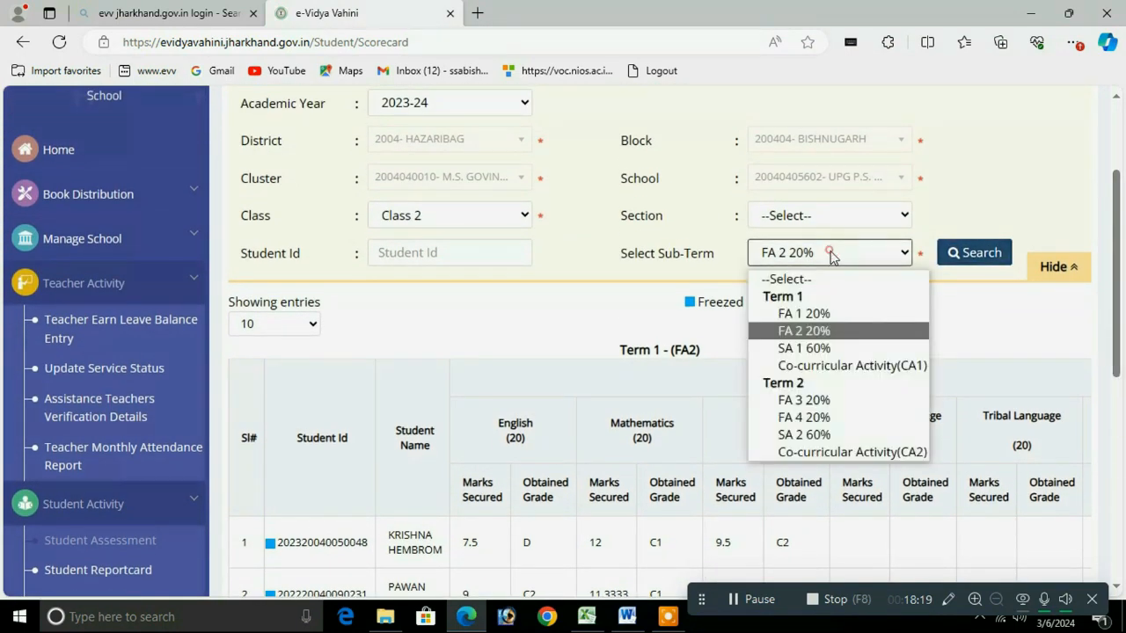
pyautogui.click(802, 349)
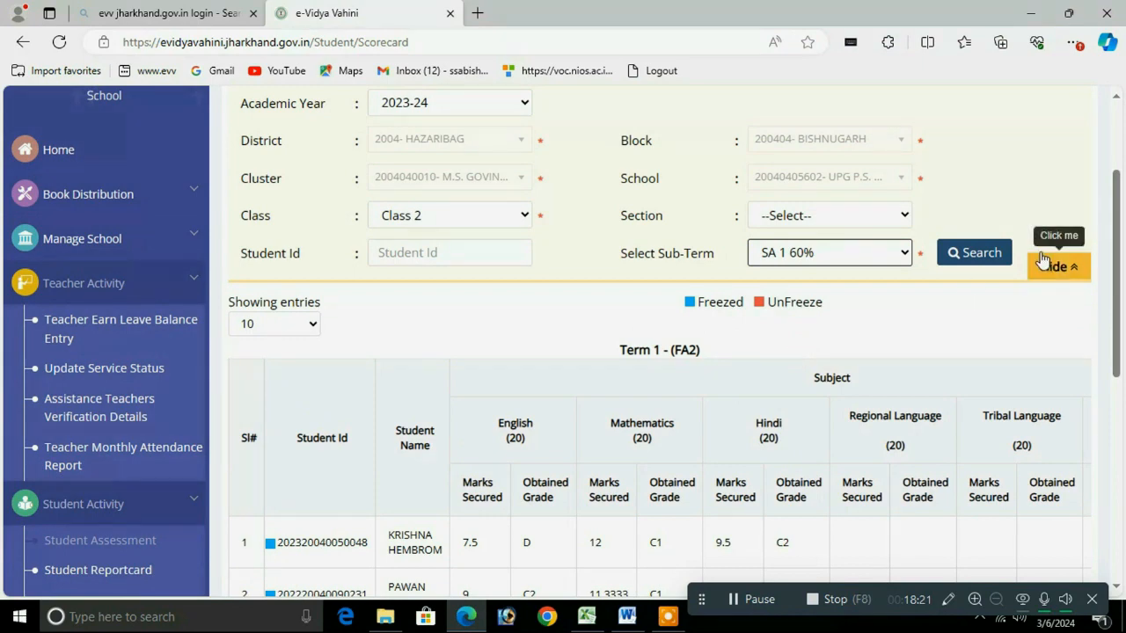
pyautogui.click(978, 255)
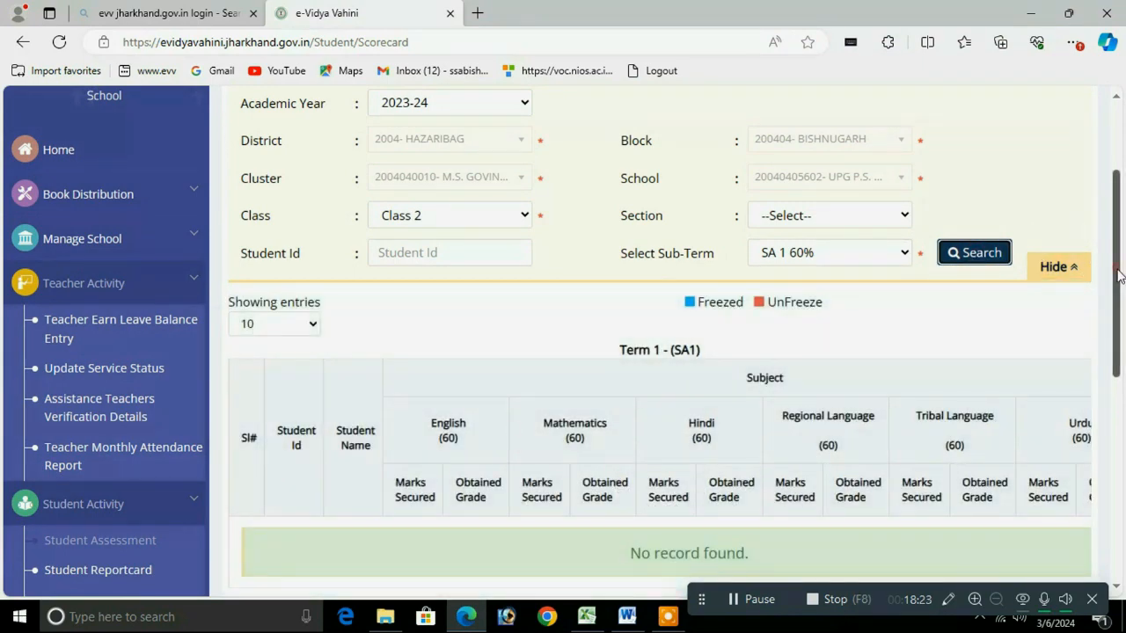
pyautogui.moveTo(1119, 277); pyautogui.dragTo(1084, 266)
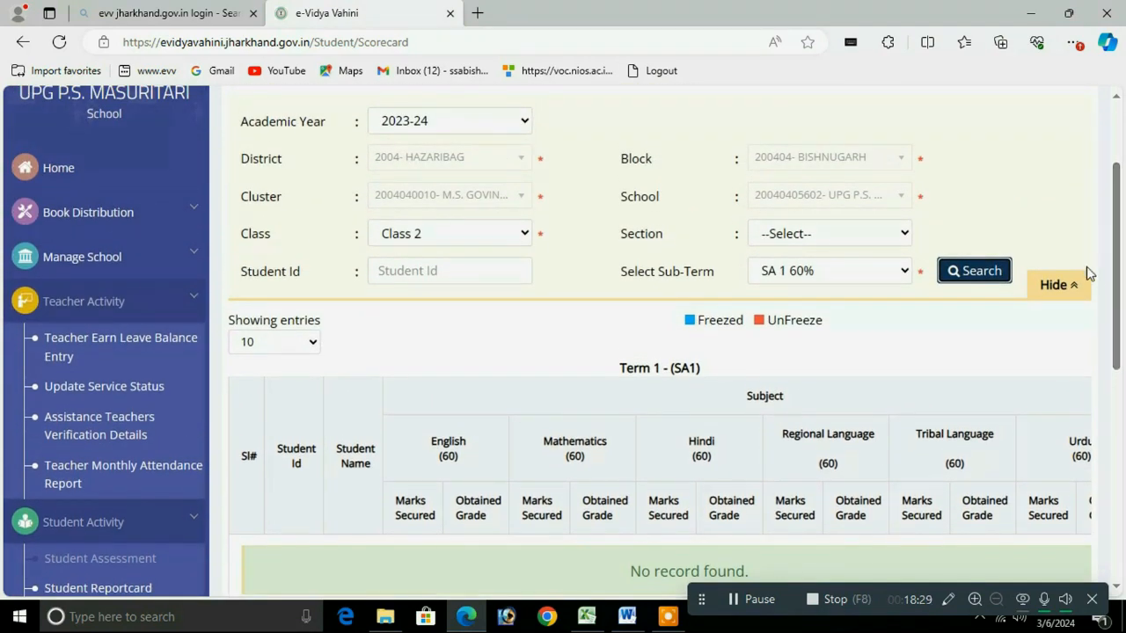
pyautogui.scroll(3, 1099, 246)
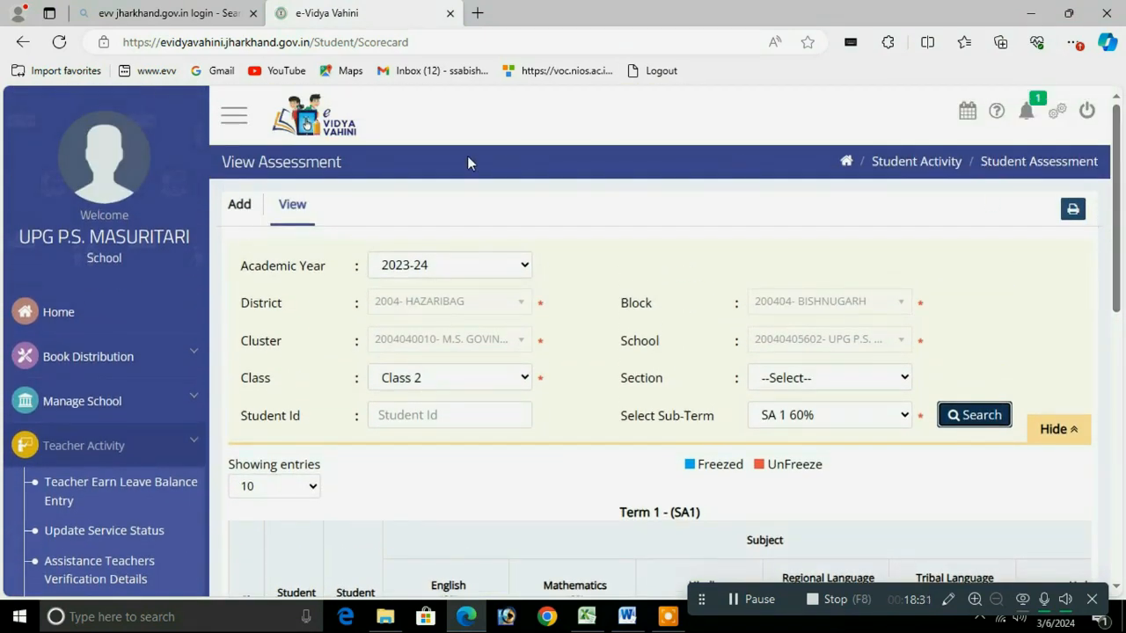
# Step: Load the SA 1 60% entry table for 2023-24, Class 2, after dismissing the missing-class alert
pyautogui.click(238, 208)
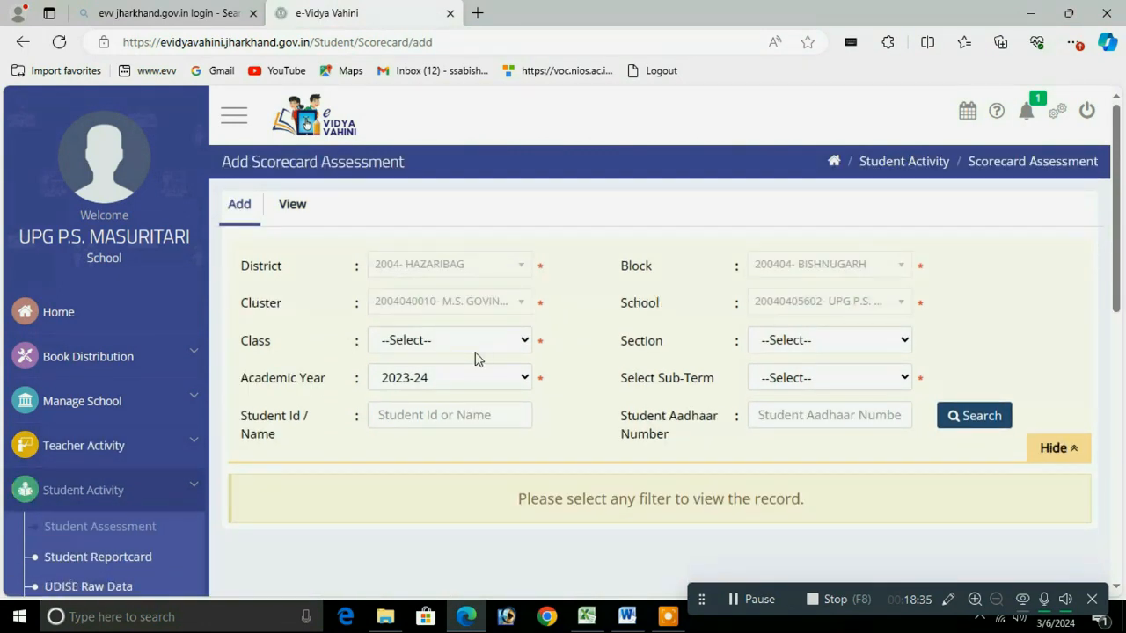
pyautogui.click(428, 384)
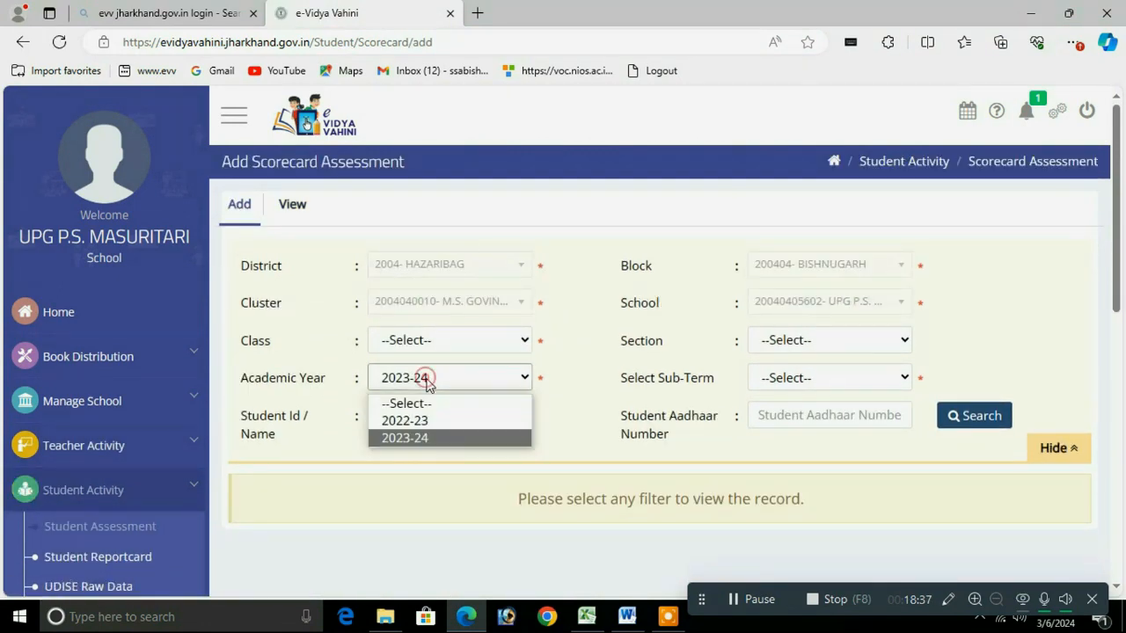
pyautogui.click(415, 437)
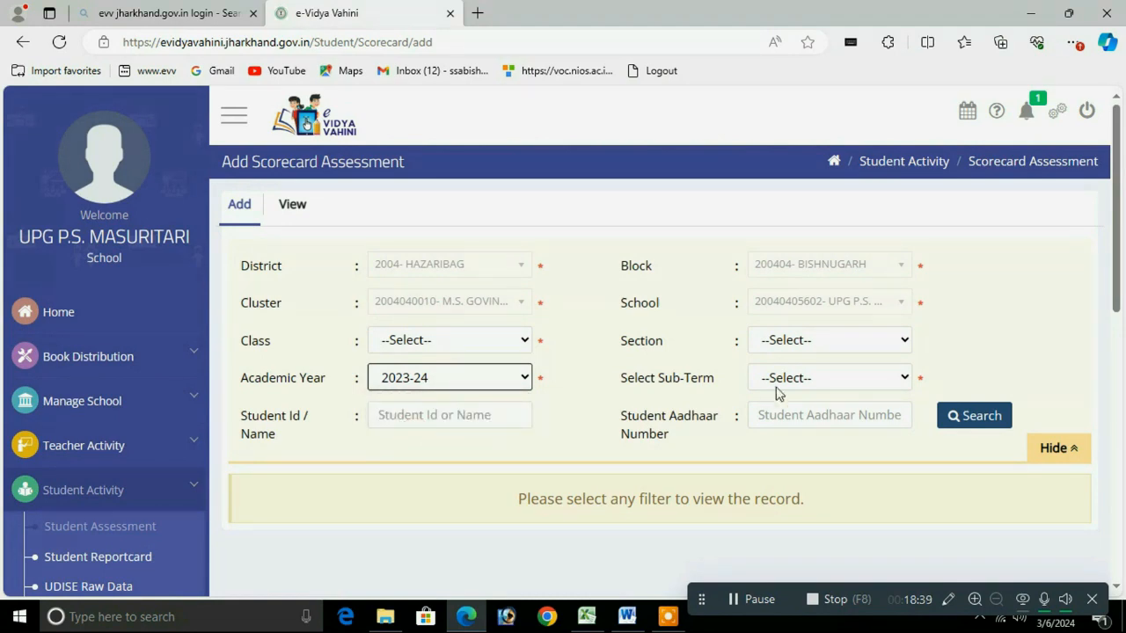
pyautogui.click(814, 383)
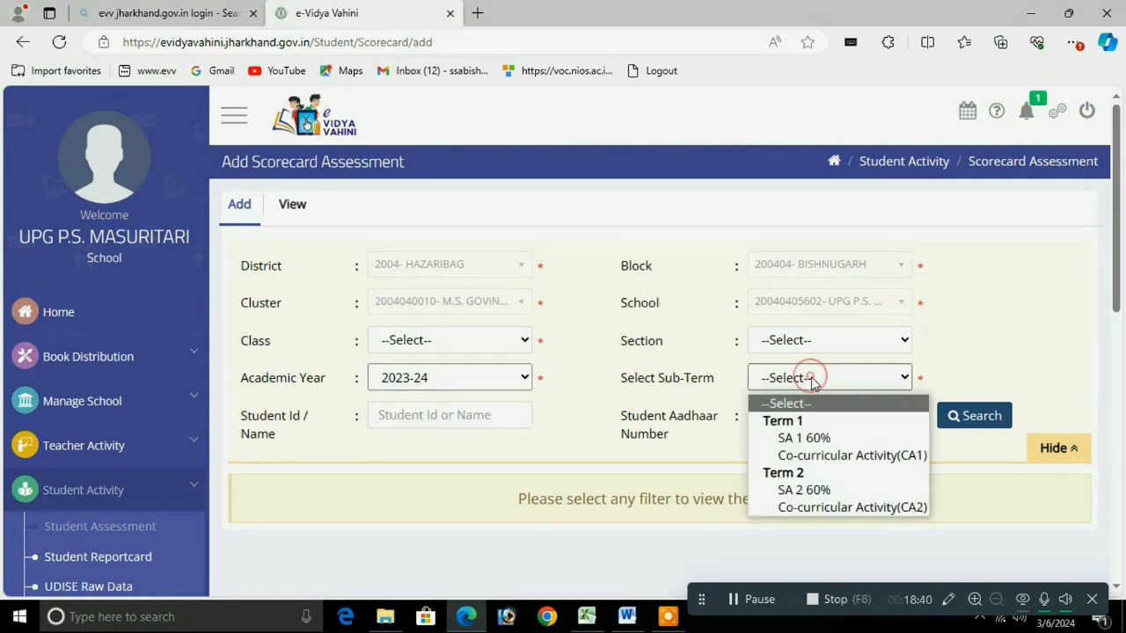
pyautogui.click(800, 439)
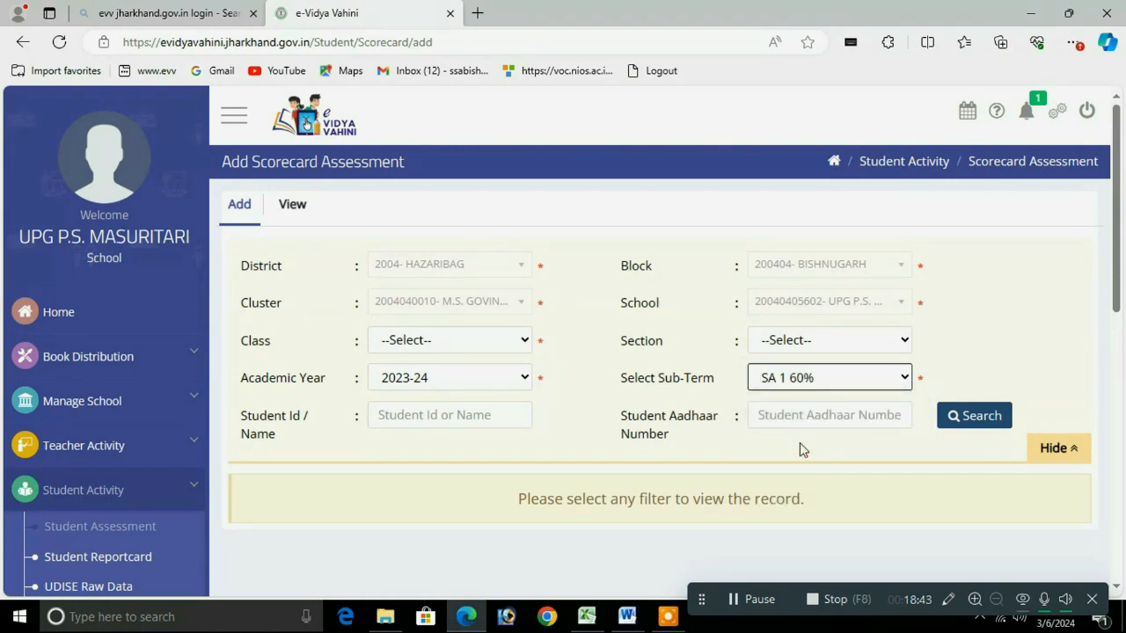
pyautogui.click(973, 417)
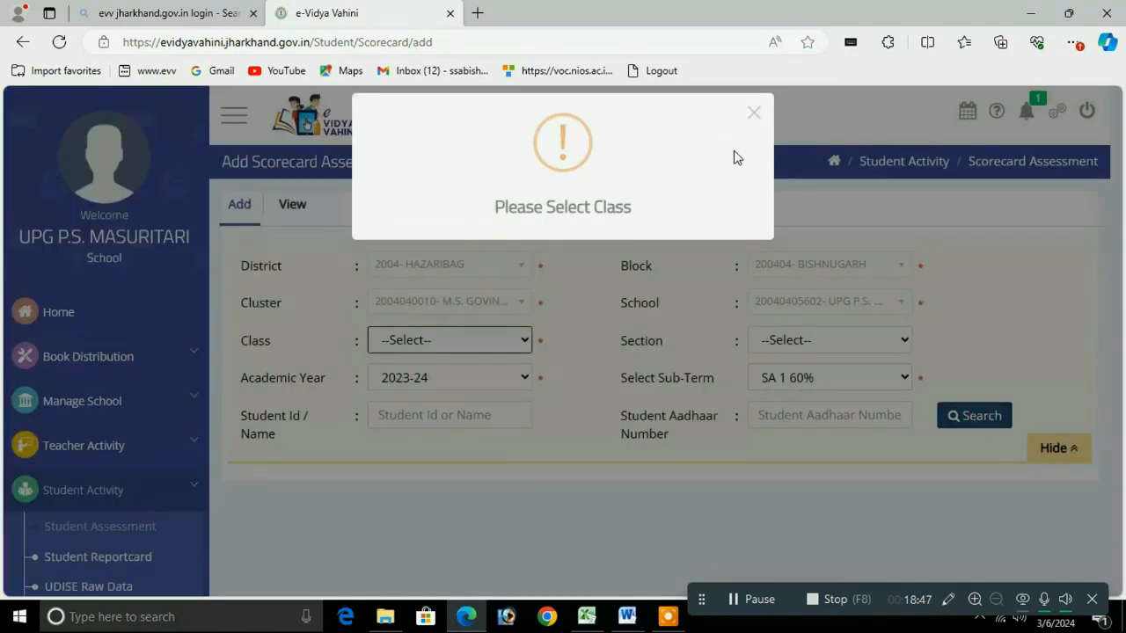
pyautogui.click(754, 109)
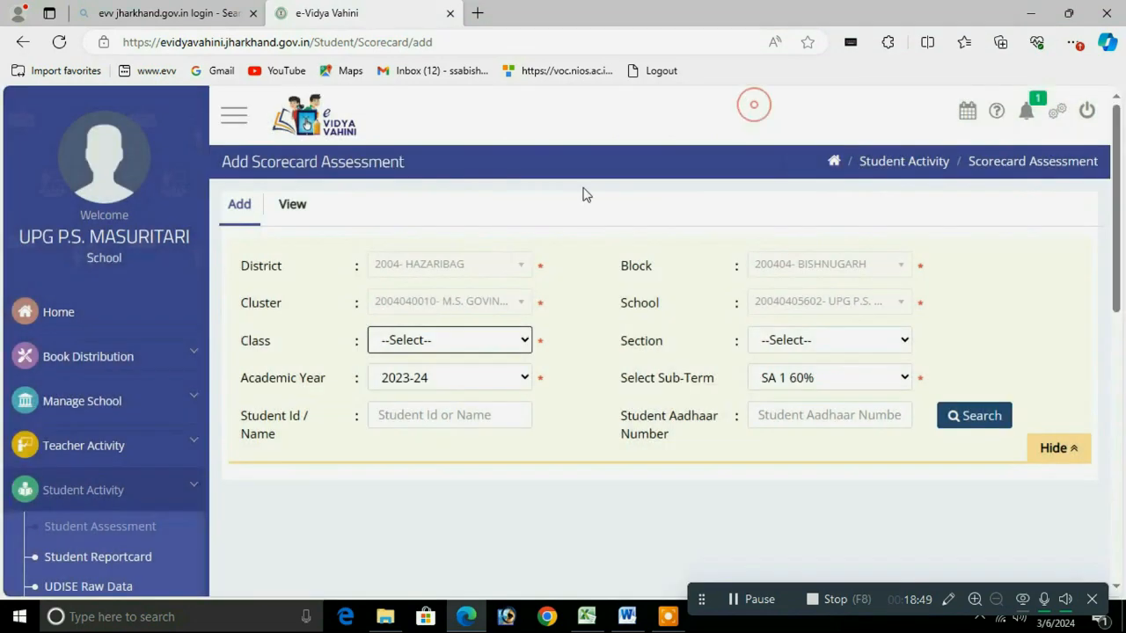
pyautogui.click(398, 341)
pyautogui.click(420, 437)
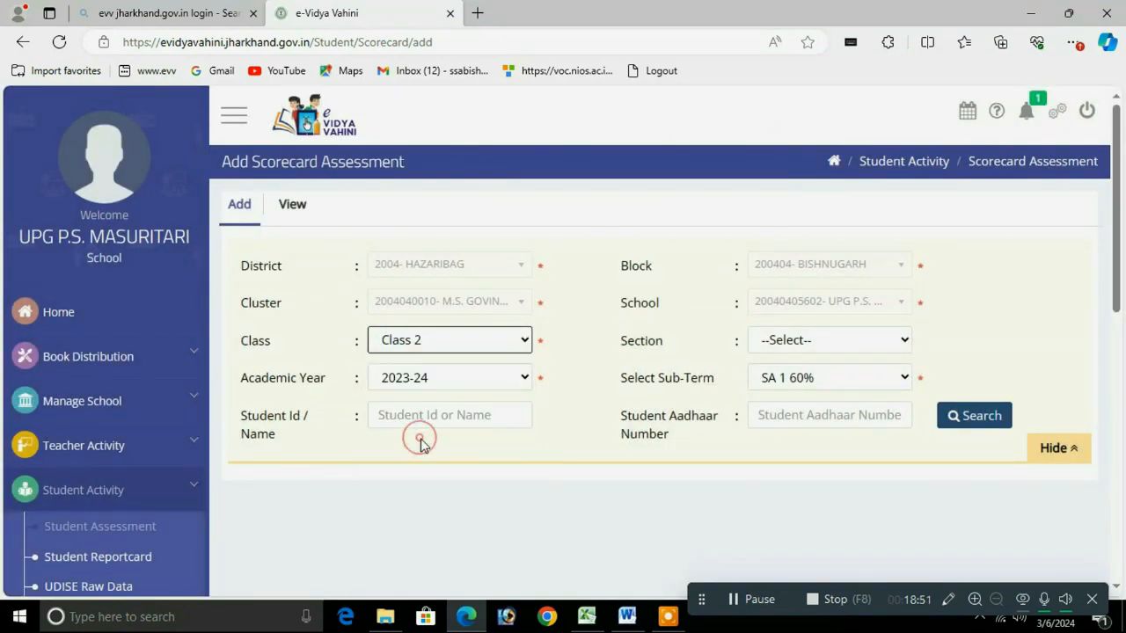
pyautogui.click(972, 418)
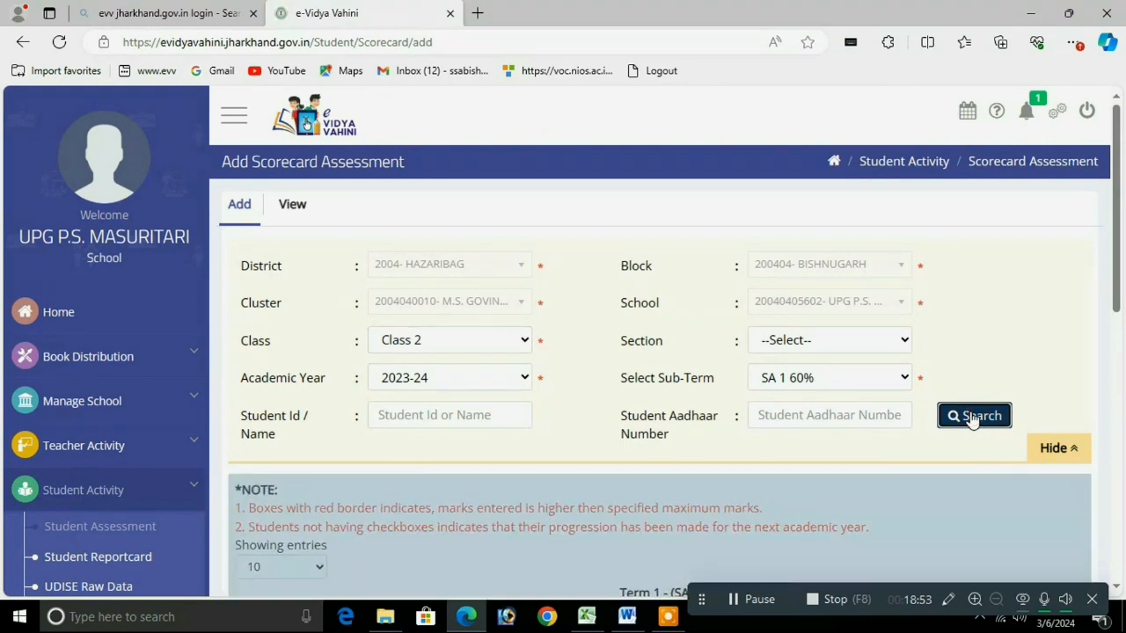
pyautogui.moveTo(1116, 252); pyautogui.dragTo(1123, 464)
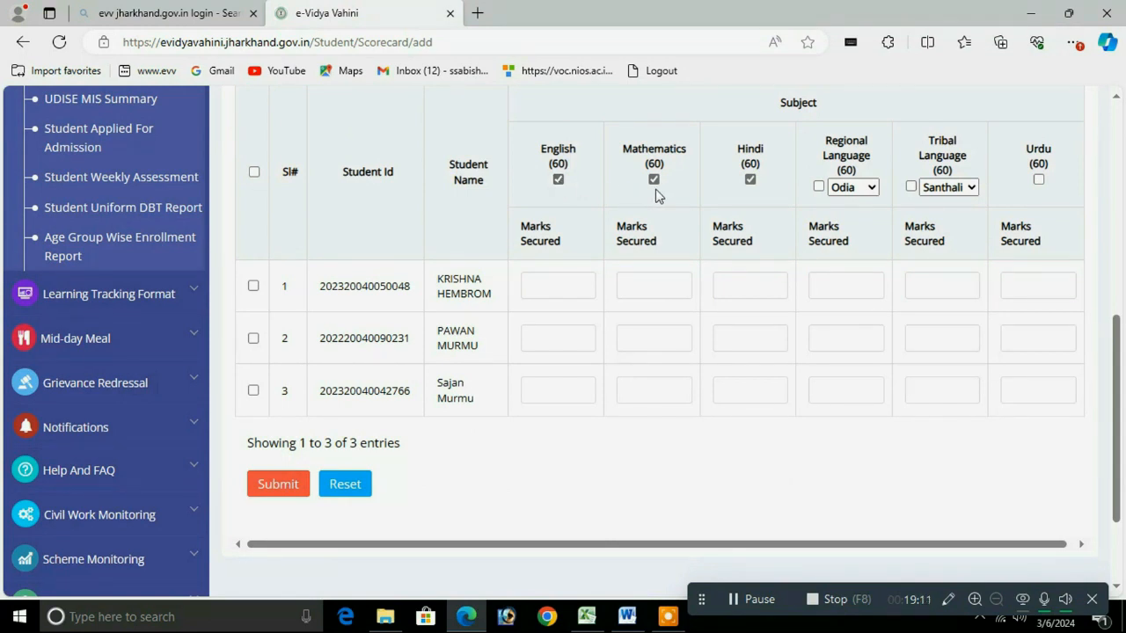
pyautogui.click(549, 282)
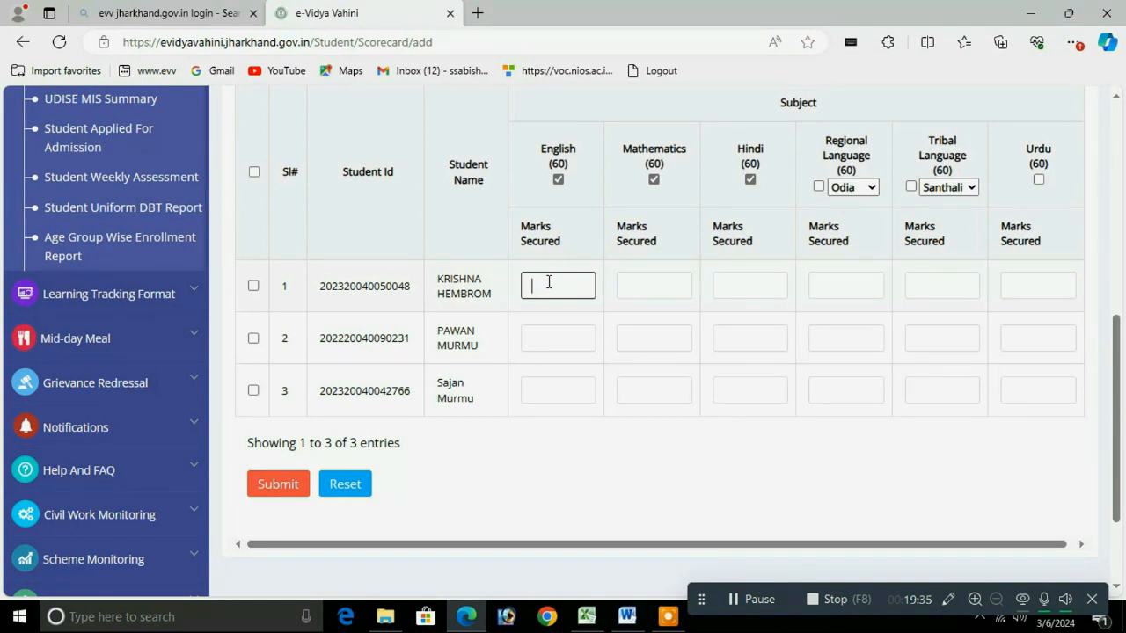
# Step: Enter the first student's SA1 marks: English 33, Mathematics 34, Hindi 32
pyautogui.write('33')
pyautogui.click(626, 286)
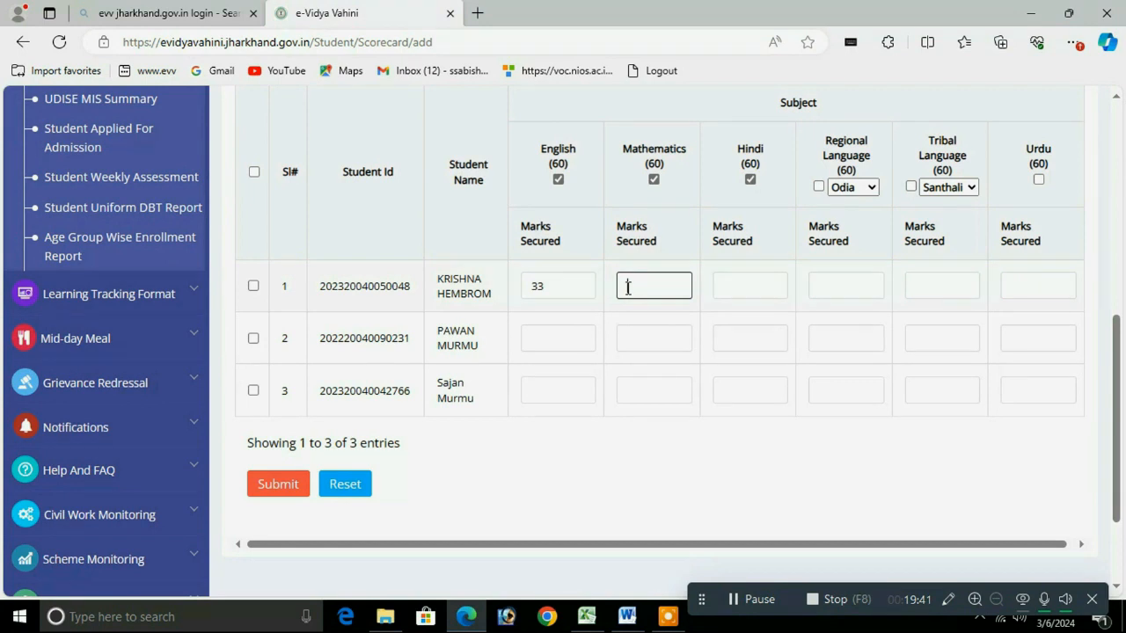
pyautogui.write('34')
pyautogui.click(737, 292)
pyautogui.write('32')
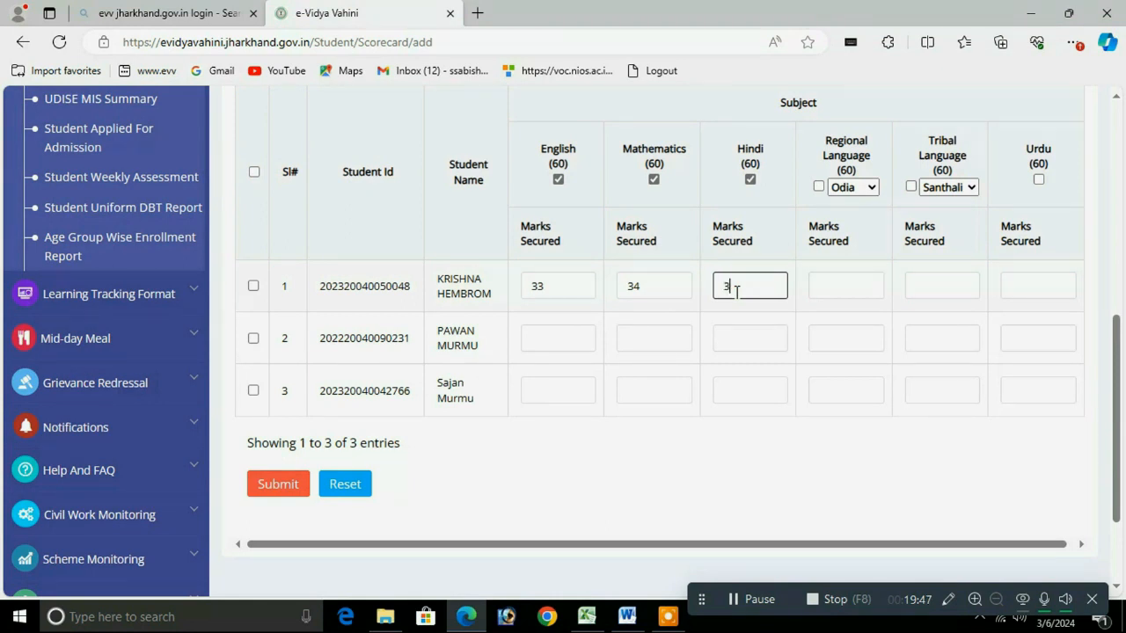
# Step: Enter the second student's SA1 marks: English 32, Mathematics 33, Hindi 32
pyautogui.click(557, 340)
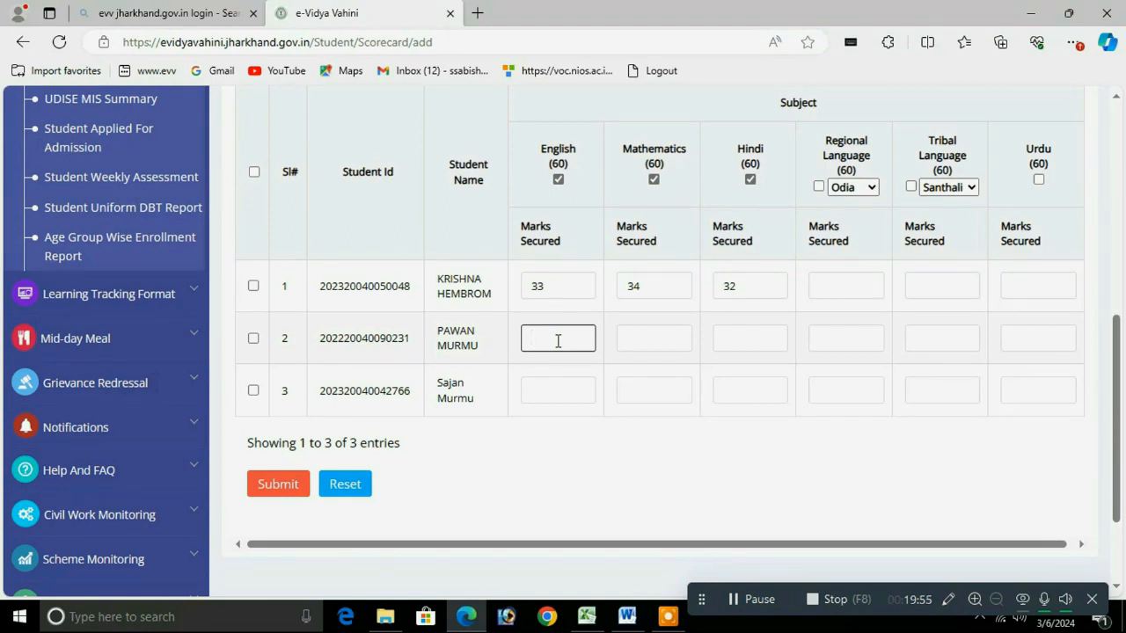
pyautogui.write('32')
pyautogui.click(641, 334)
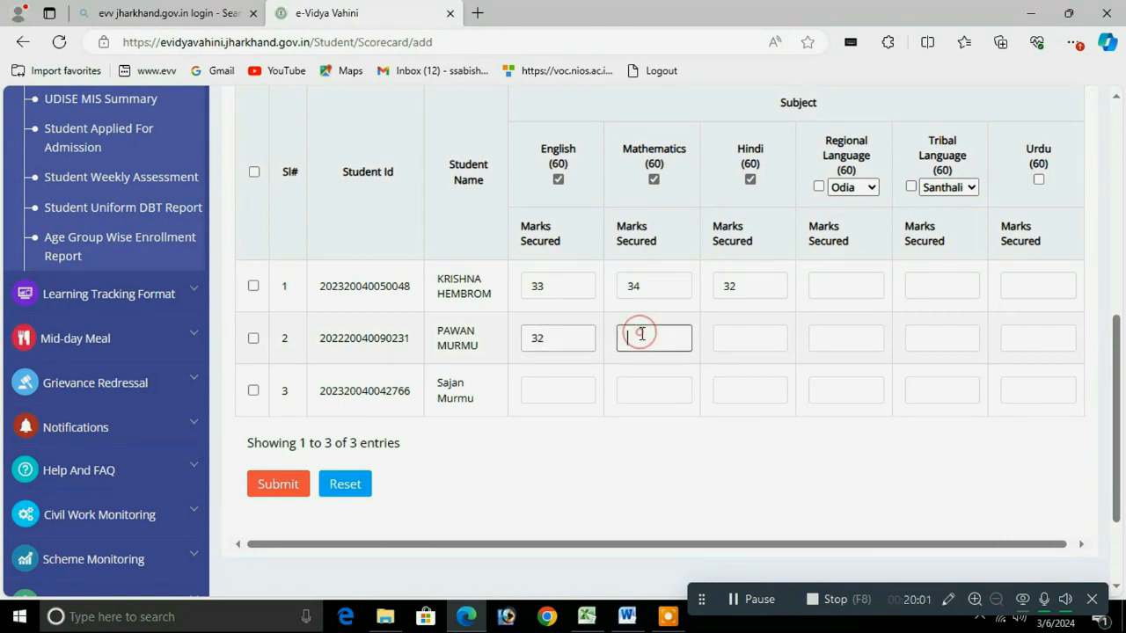
pyautogui.write('33')
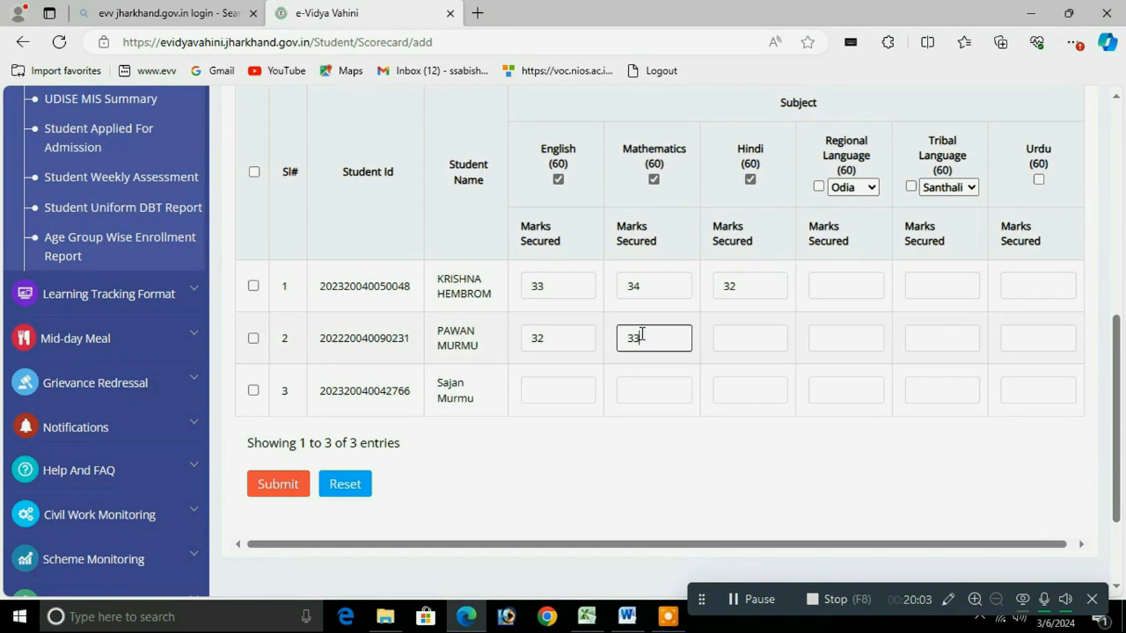
pyautogui.click(742, 337)
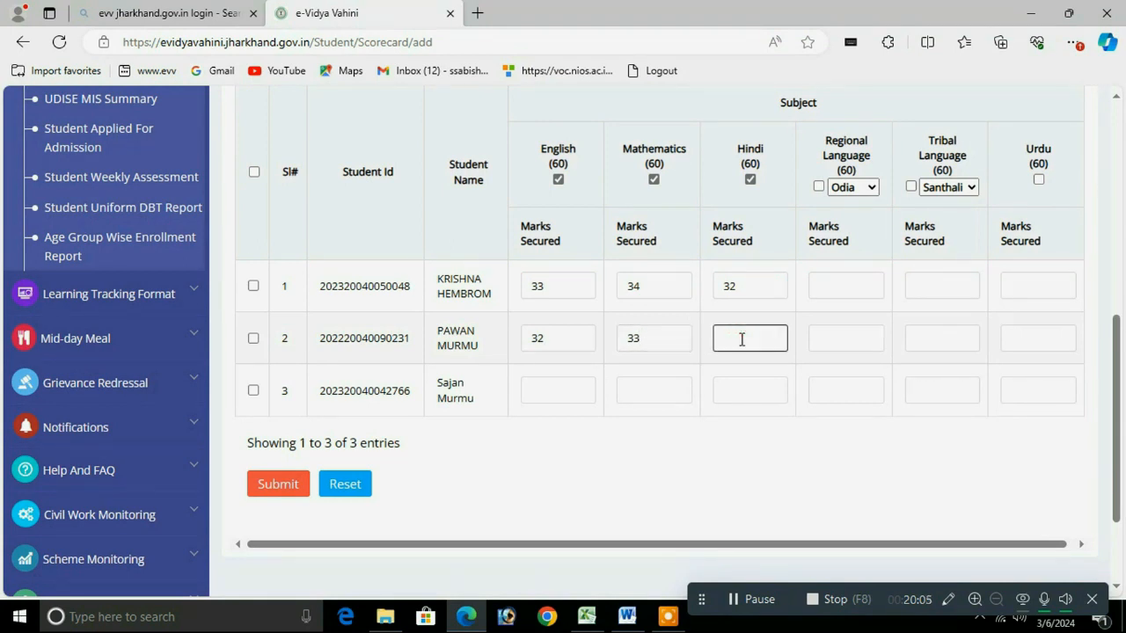
pyautogui.write('32')
# Step: Enter the third student's SA1 marks: English 30, Mathematics 32, Hindi 32
pyautogui.click(557, 388)
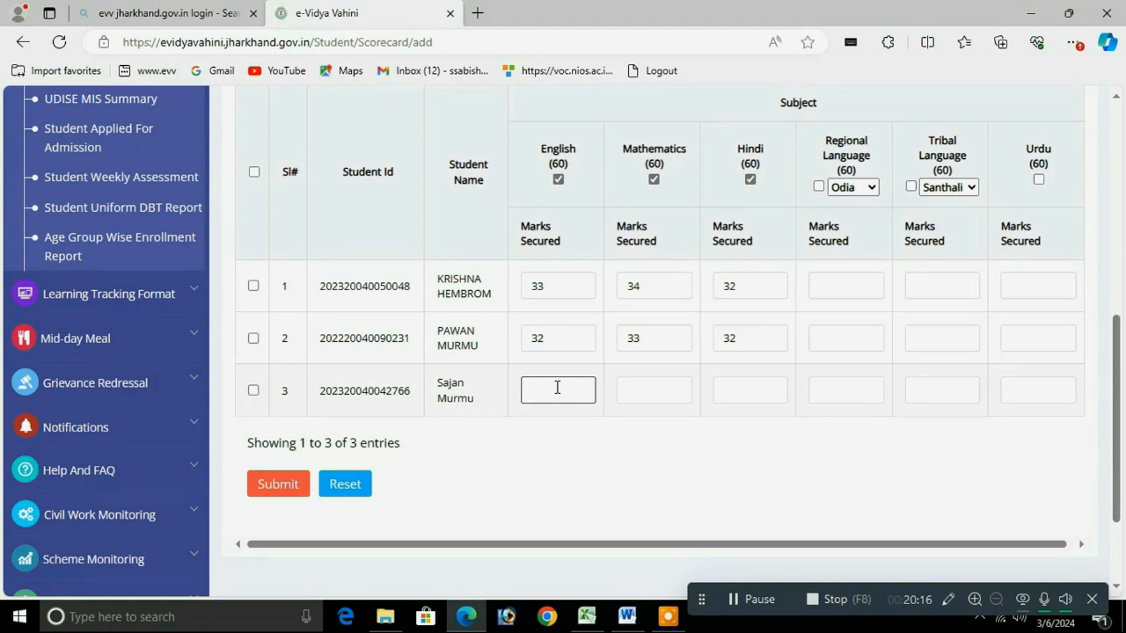
pyautogui.write('30')
pyautogui.click(646, 397)
pyautogui.write('32')
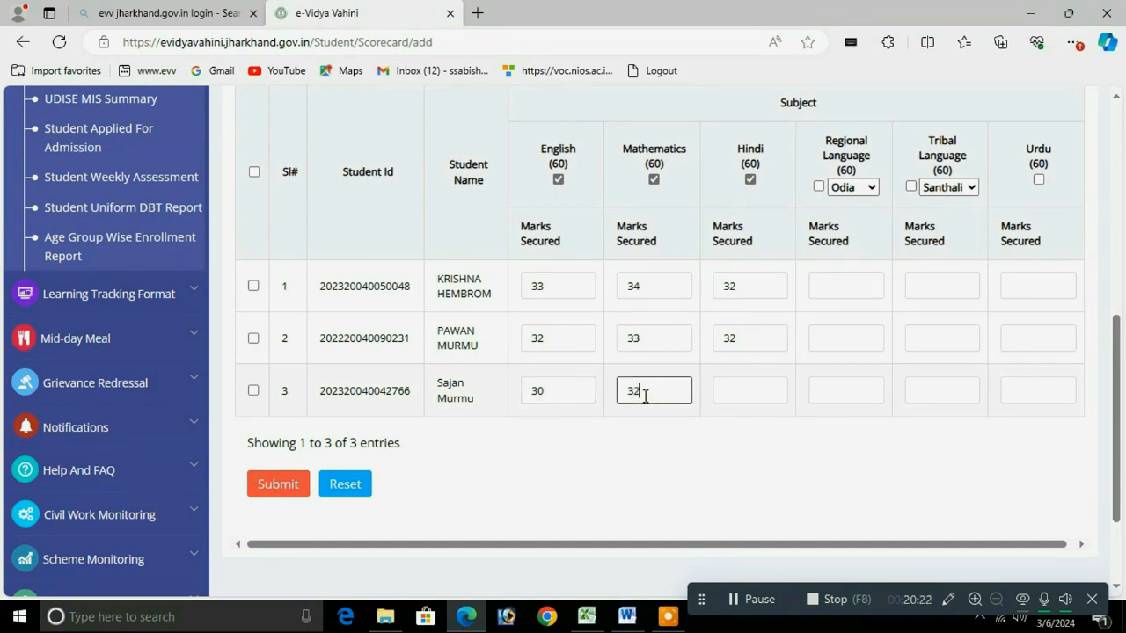
pyautogui.click(736, 400)
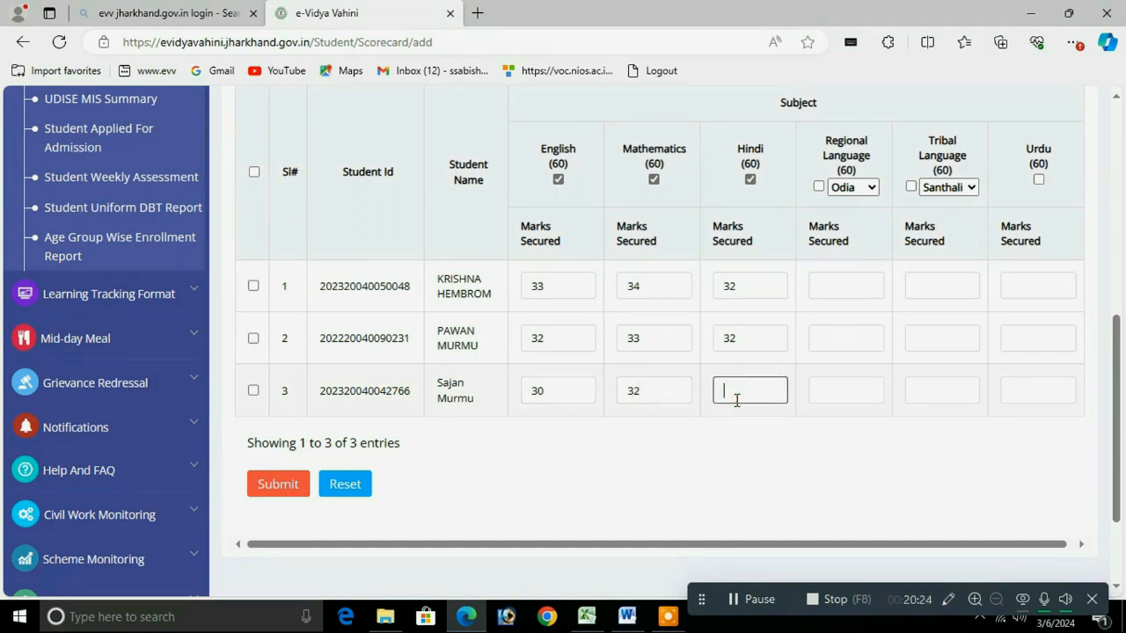
pyautogui.write('32')
# Step: Select all three rows and submit the SA1 marks, confirming with 'Yes, sure!'
pyautogui.click(255, 173)
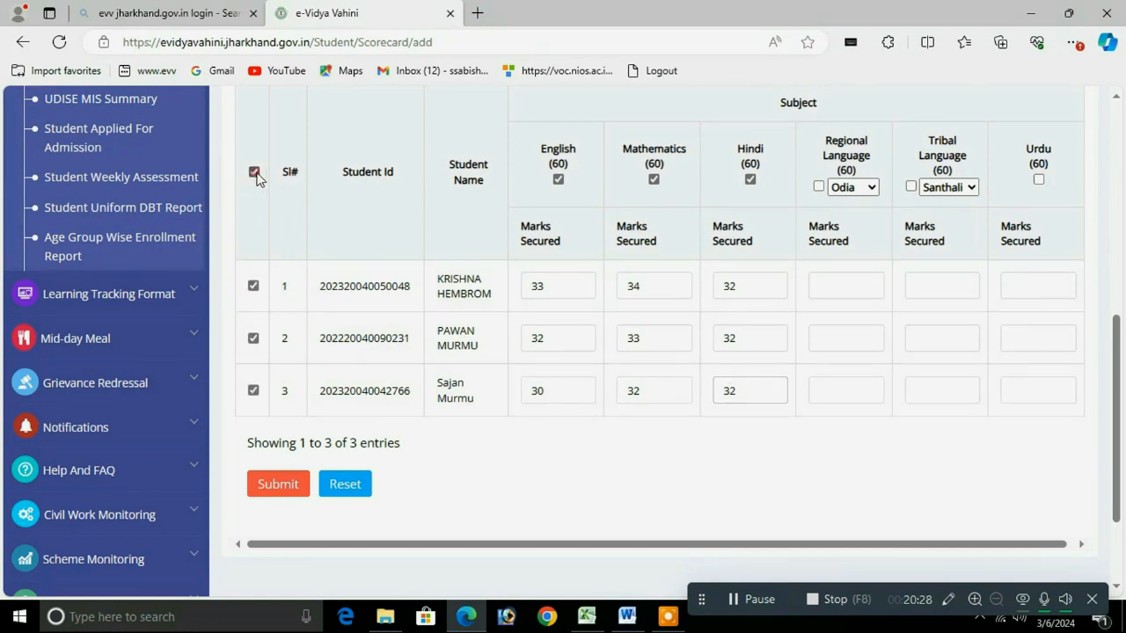
pyautogui.click(273, 486)
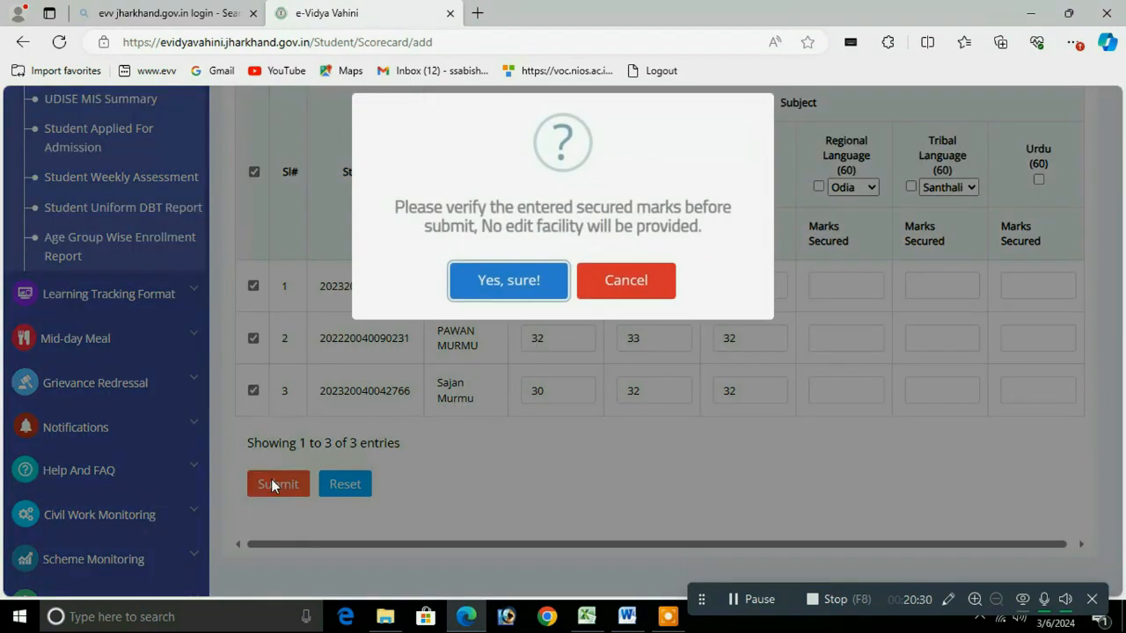
pyautogui.click(499, 281)
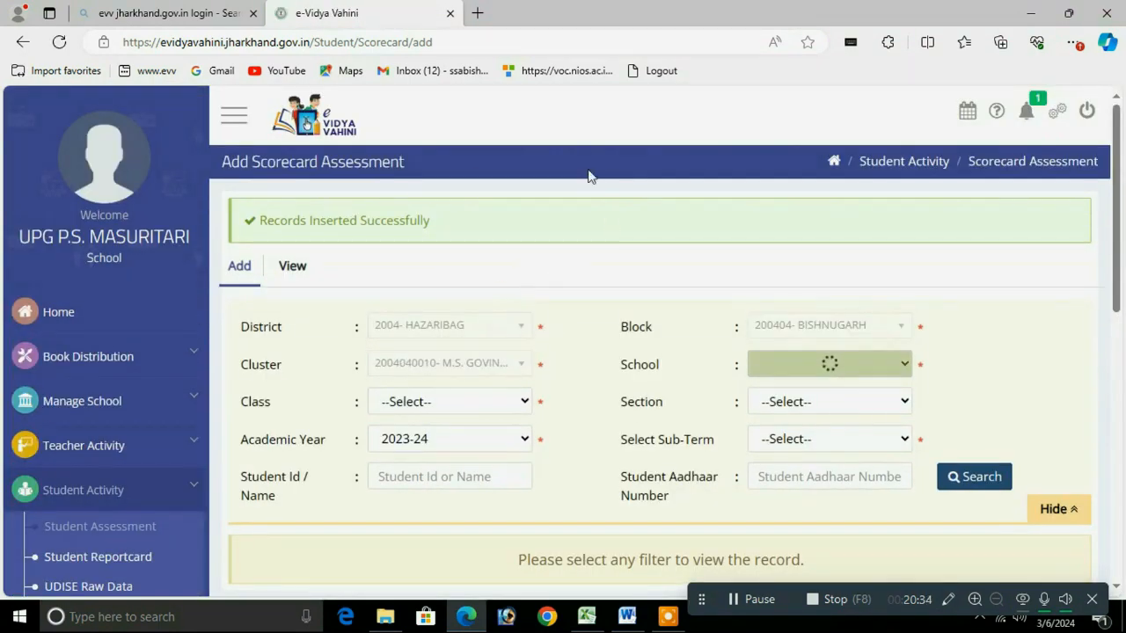
pyautogui.click(299, 270)
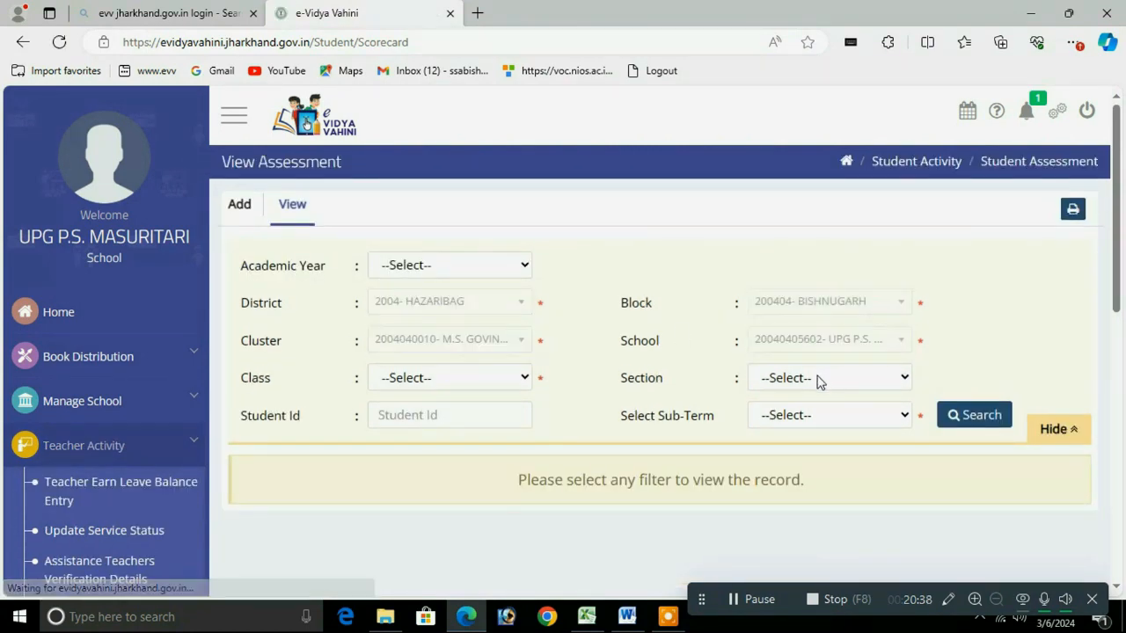
# Step: Show the 2023-24 Class 2 SA 1 60% results table with marks and C1/C2 grades
pyautogui.click(831, 376)
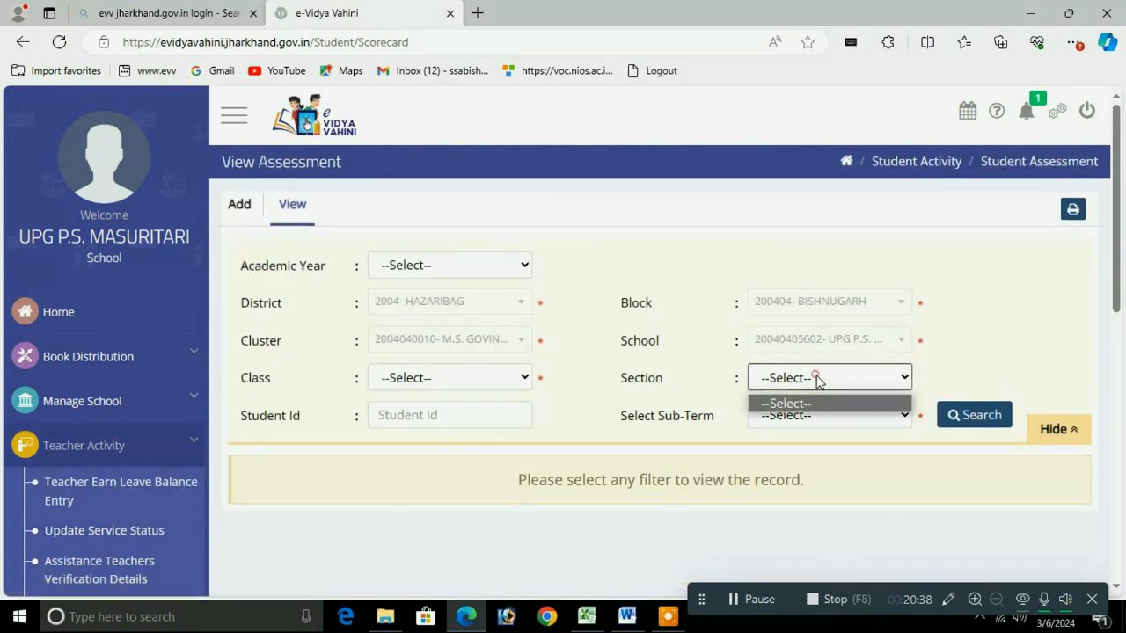
pyautogui.click(439, 265)
pyautogui.click(410, 361)
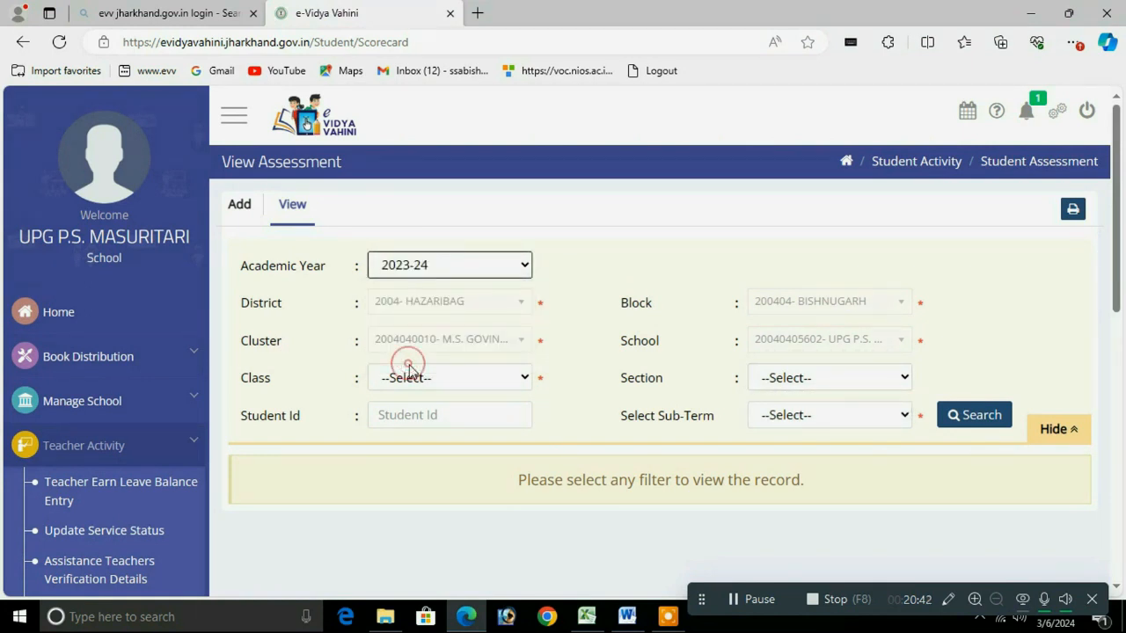
pyautogui.click(459, 385)
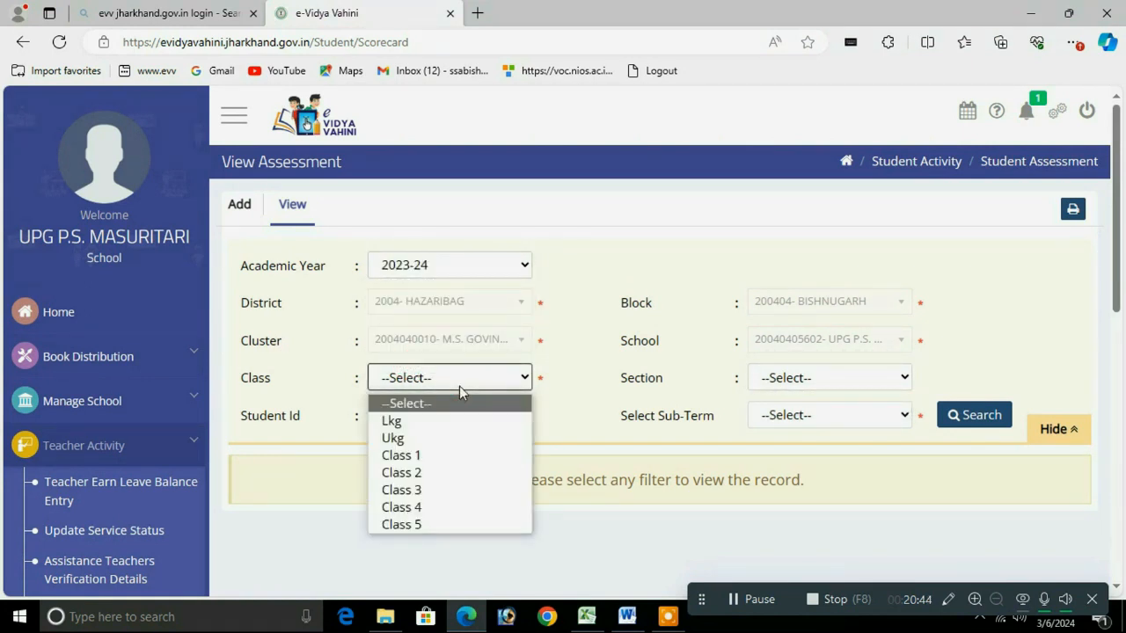
pyautogui.click(418, 476)
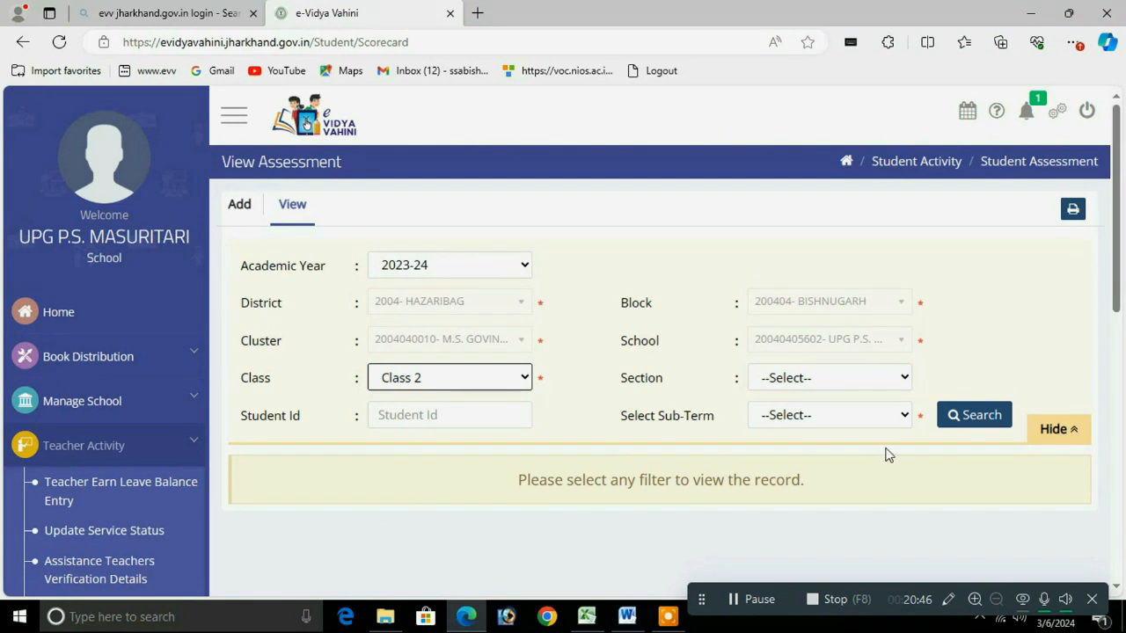
pyautogui.click(907, 424)
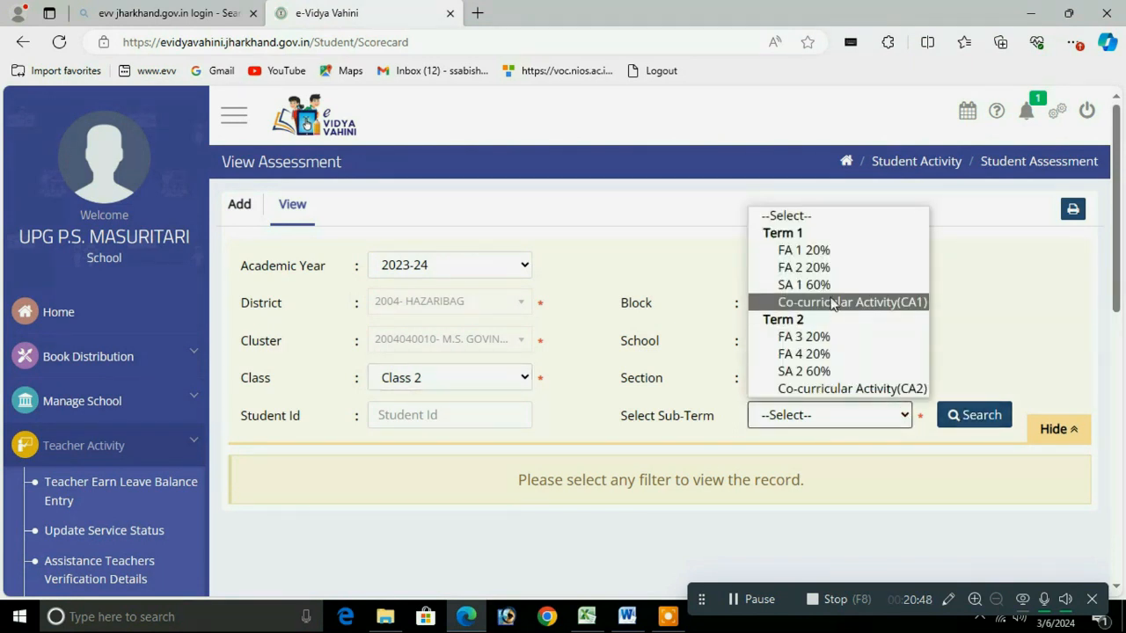
pyautogui.click(812, 286)
pyautogui.click(973, 414)
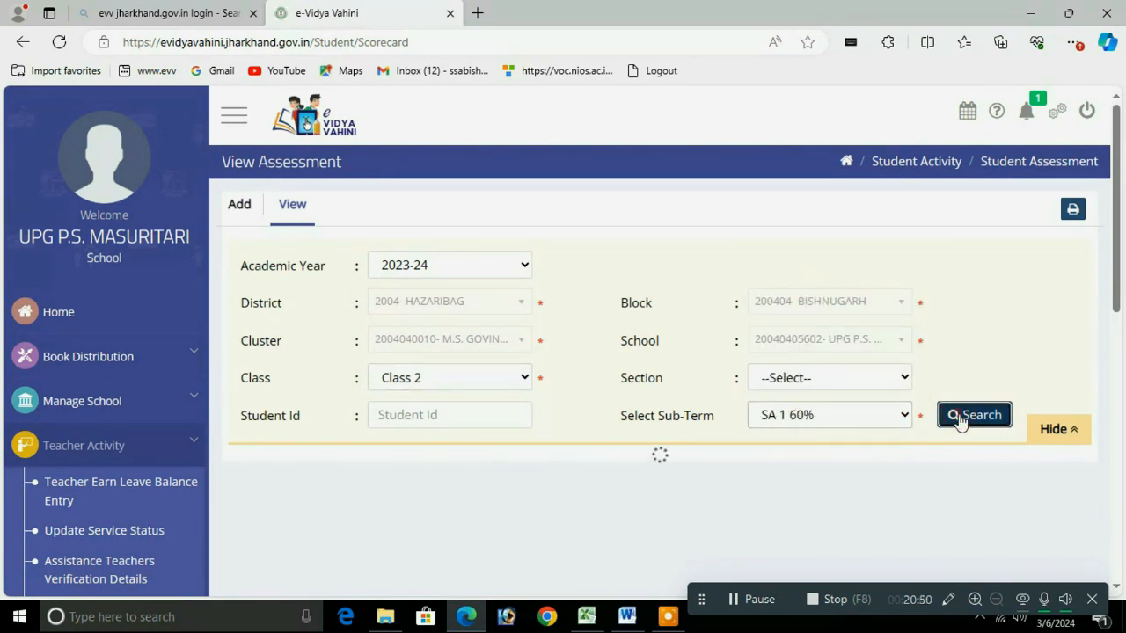
pyautogui.moveTo(1120, 240); pyautogui.dragTo(1121, 387)
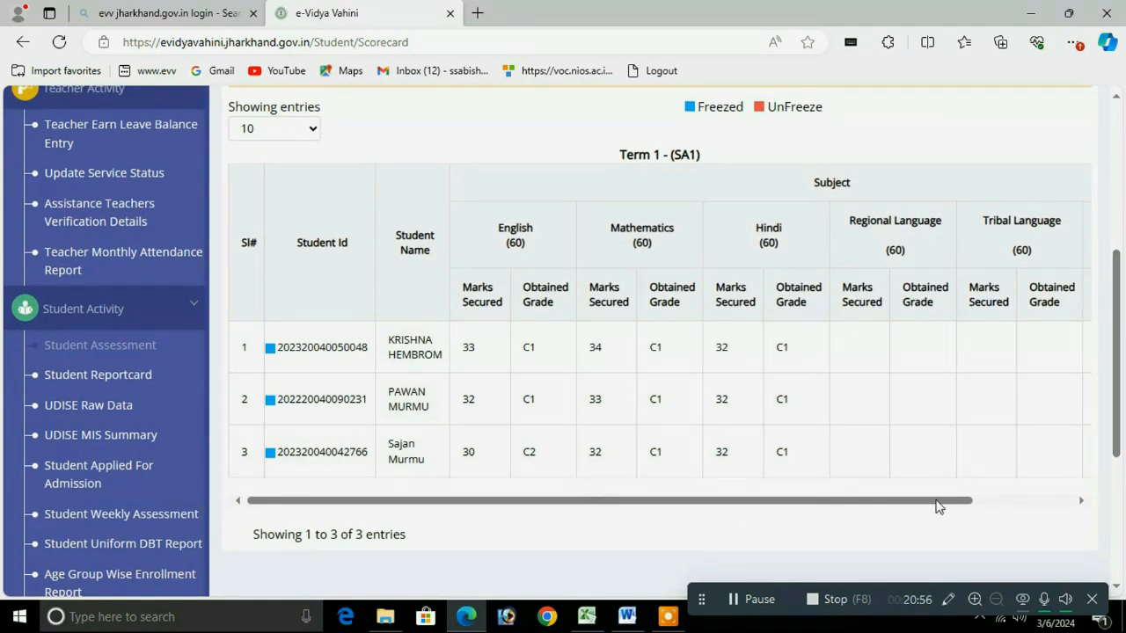
pyautogui.moveTo(890, 500); pyautogui.dragTo(1047, 506)
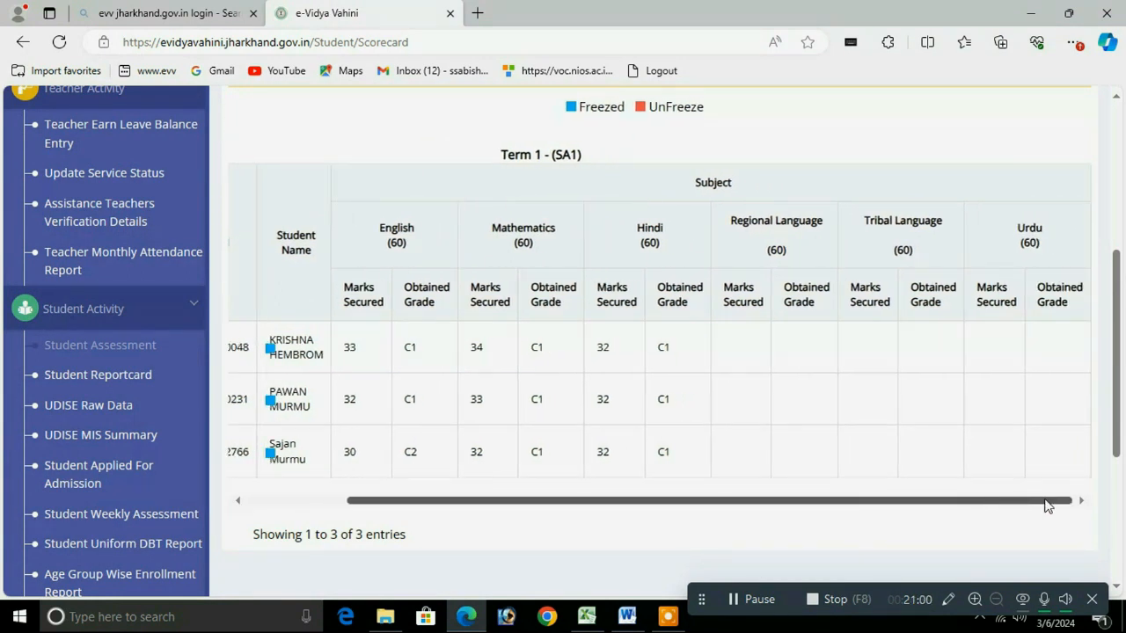